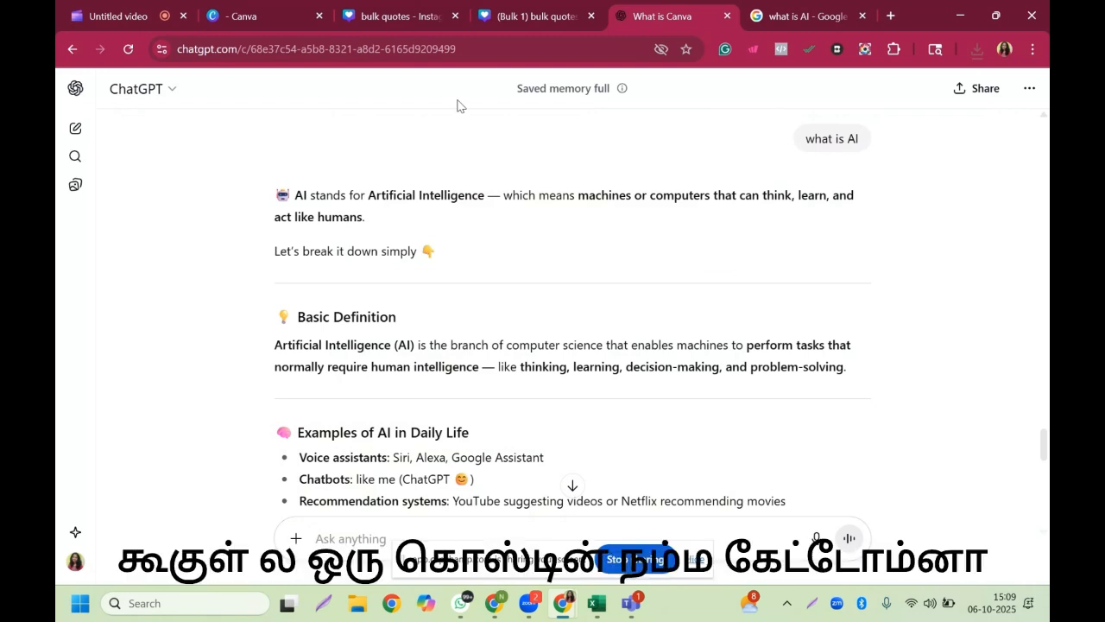
# Step: Switch to the Google results for "what is AI" and review the AI overview and the listed websites
pyautogui.click(807, 16)
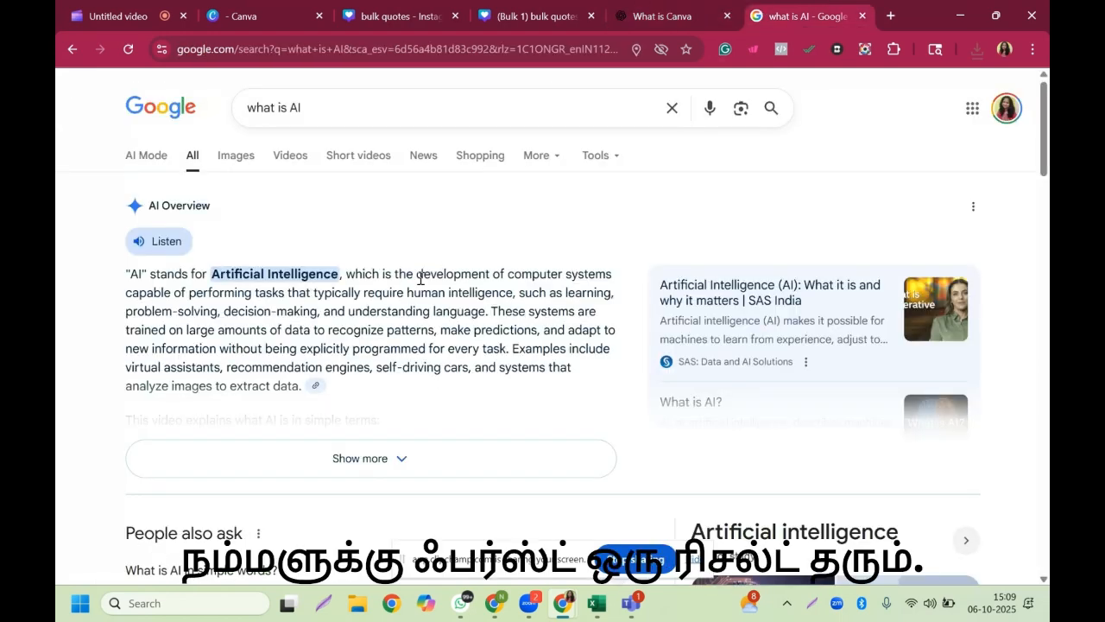
pyautogui.scroll(-3, 421, 278)
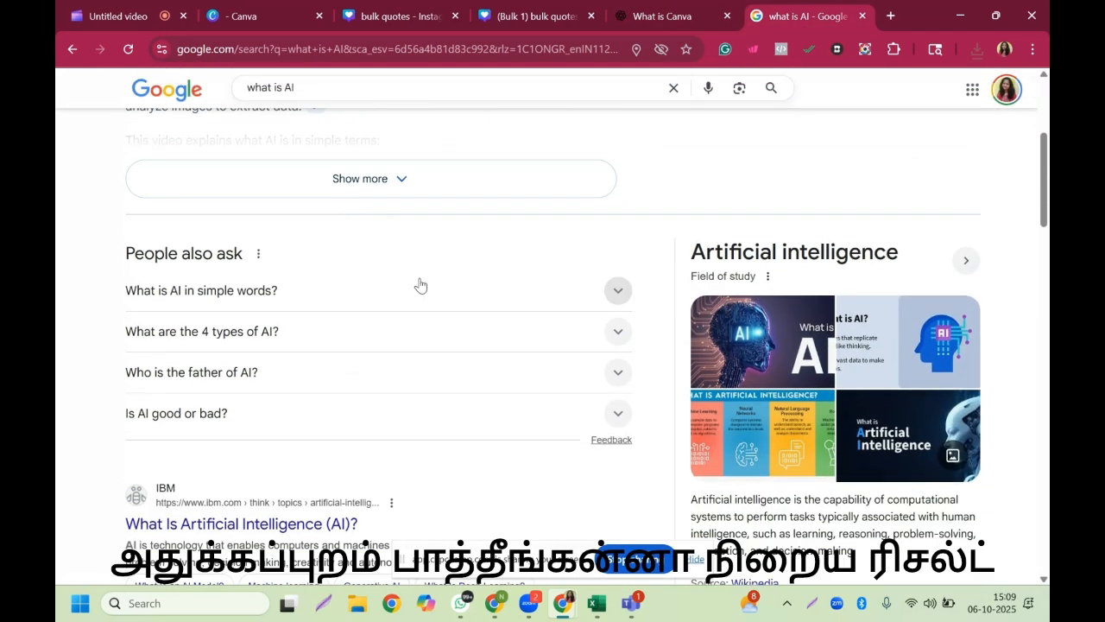
pyautogui.scroll(-4, 421, 281)
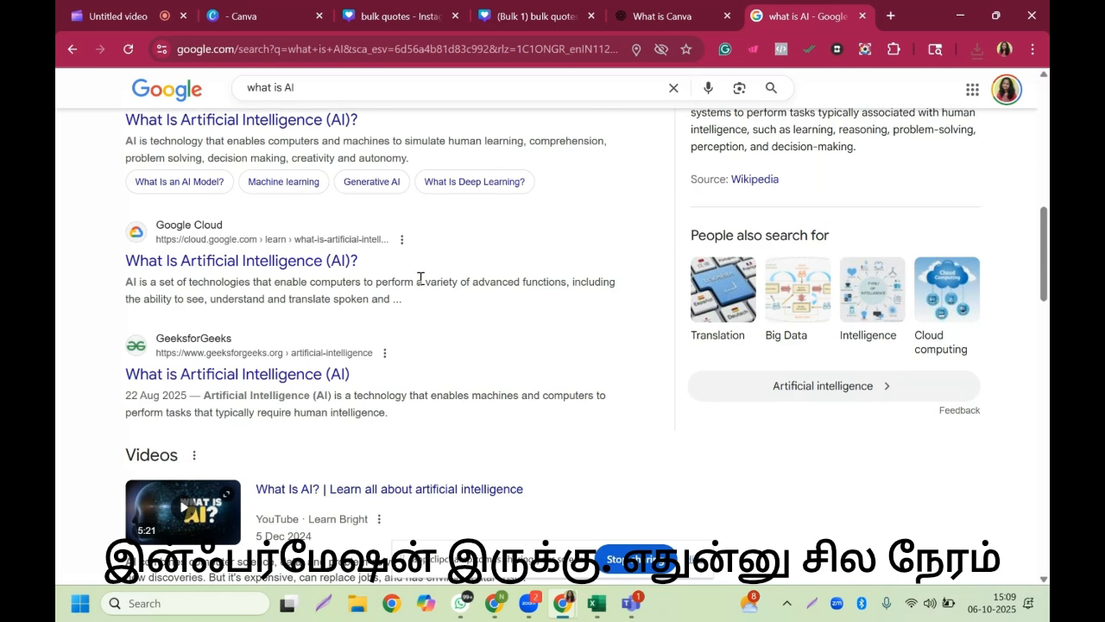
# Step: Return to the ChatGPT conversation and find the prompt asking for 30 days of Tamil motivational education quotes for students
pyautogui.click(639, 19)
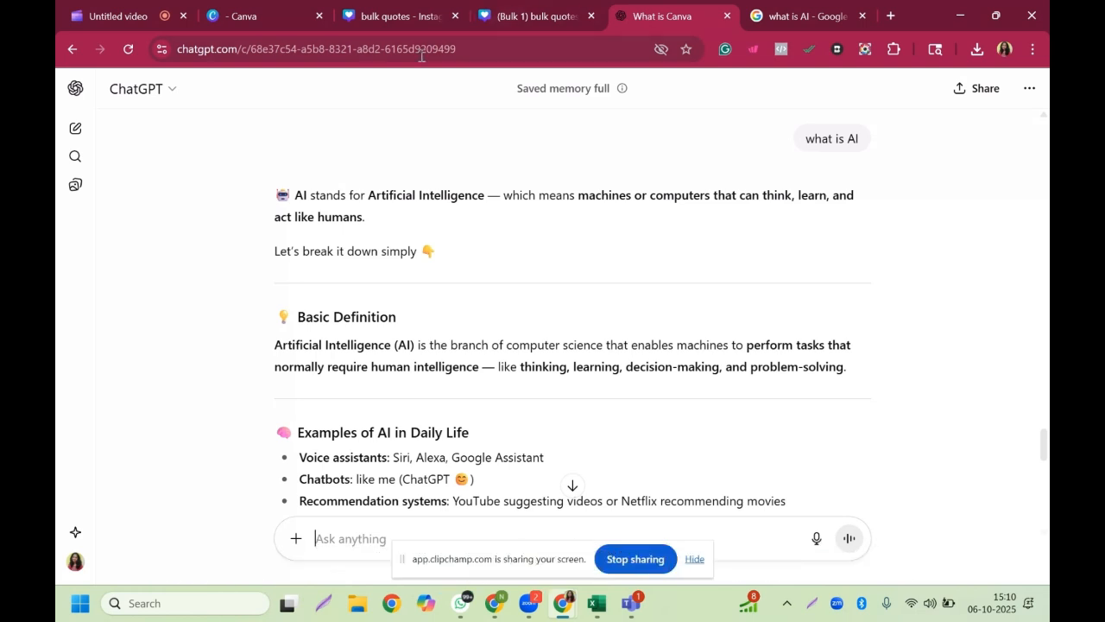
pyautogui.moveTo(471, 557); pyautogui.dragTo(682, 481)
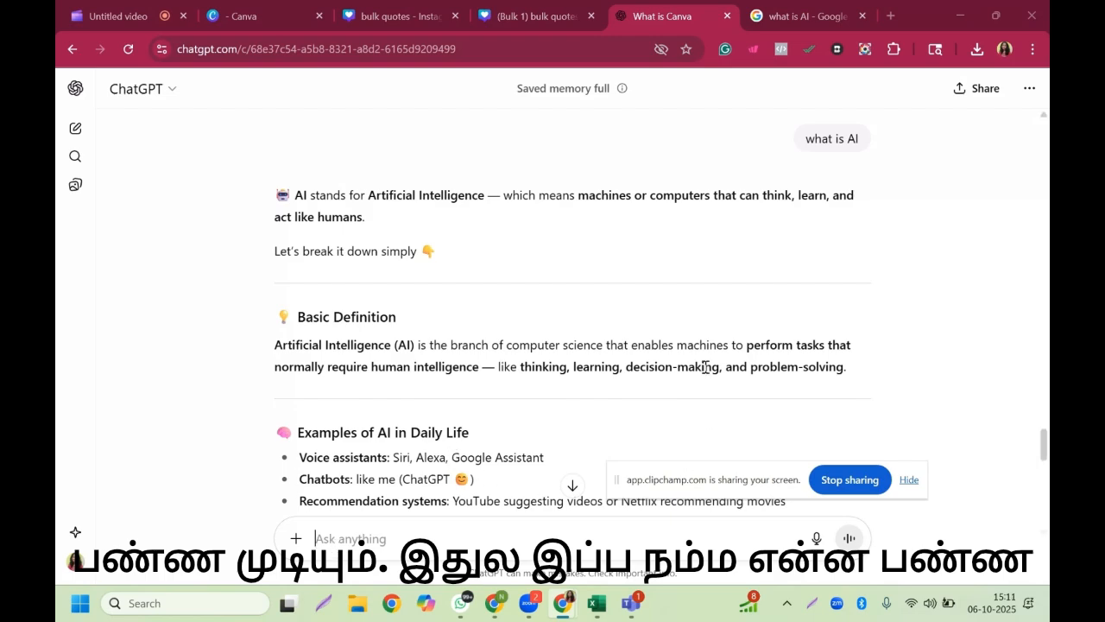
pyautogui.scroll(1, 706, 367)
pyautogui.scroll(20, 706, 367)
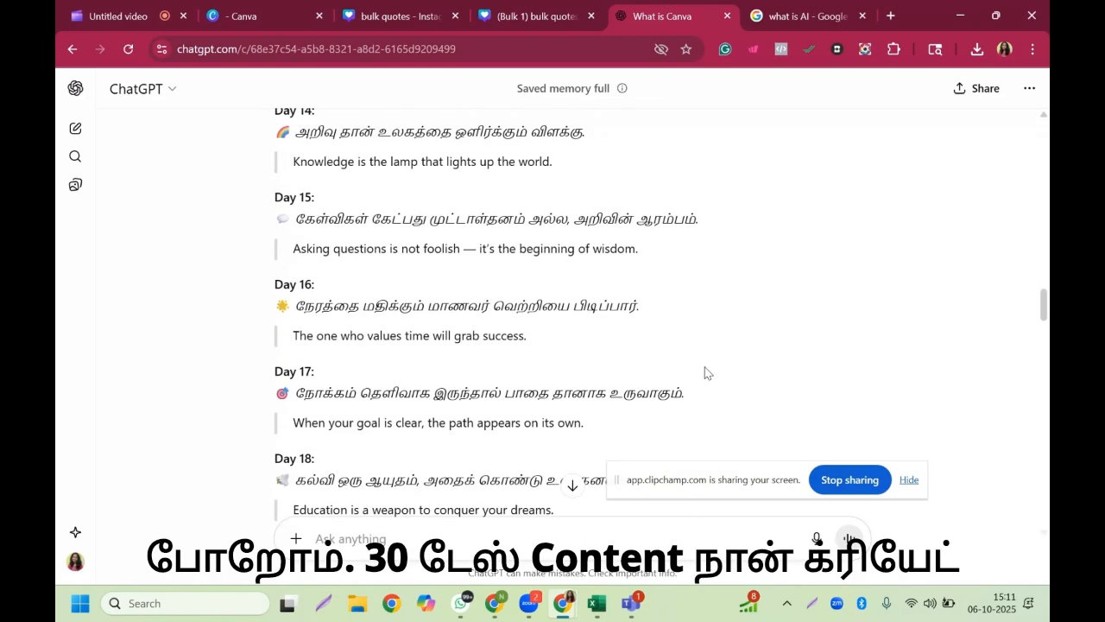
pyautogui.scroll(10, 705, 367)
pyautogui.scroll(-5, 705, 367)
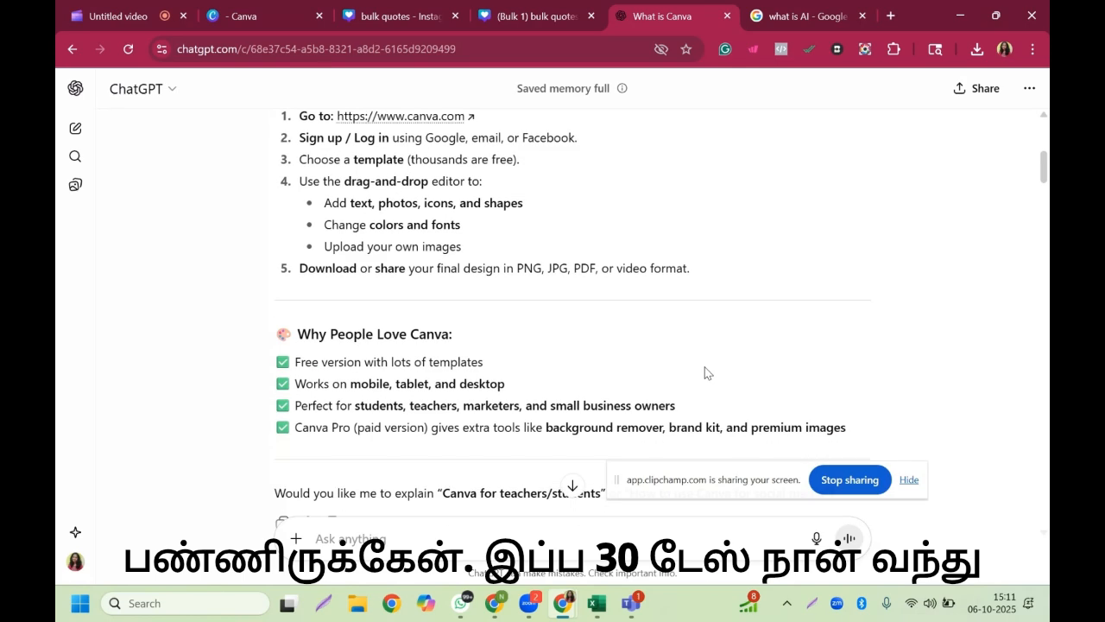
pyautogui.scroll(-5, 704, 372)
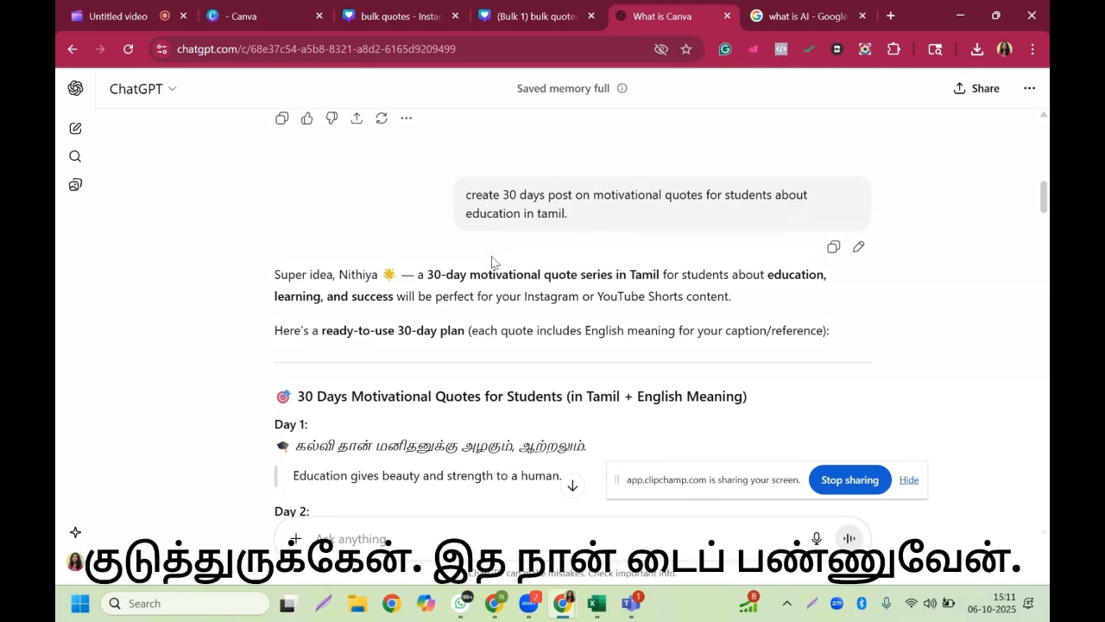
# Step: Read through the Day 1 to Day 30 quotes in the ChatGPT answer, down to the CSV conversion request and its download link
pyautogui.scroll(-3, 492, 259)
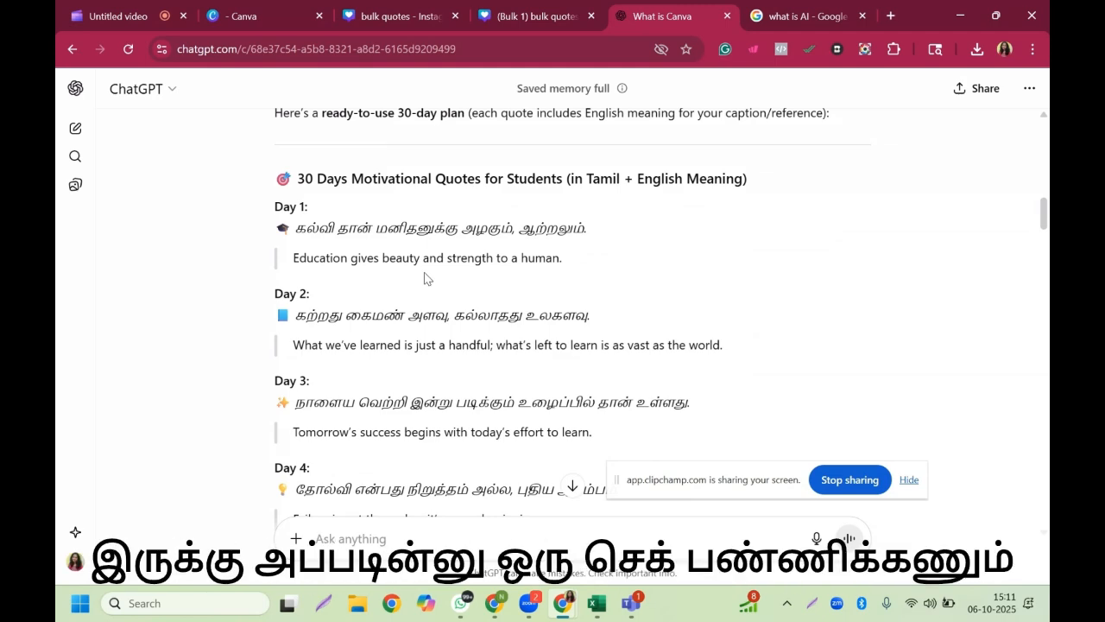
pyautogui.scroll(-4, 424, 272)
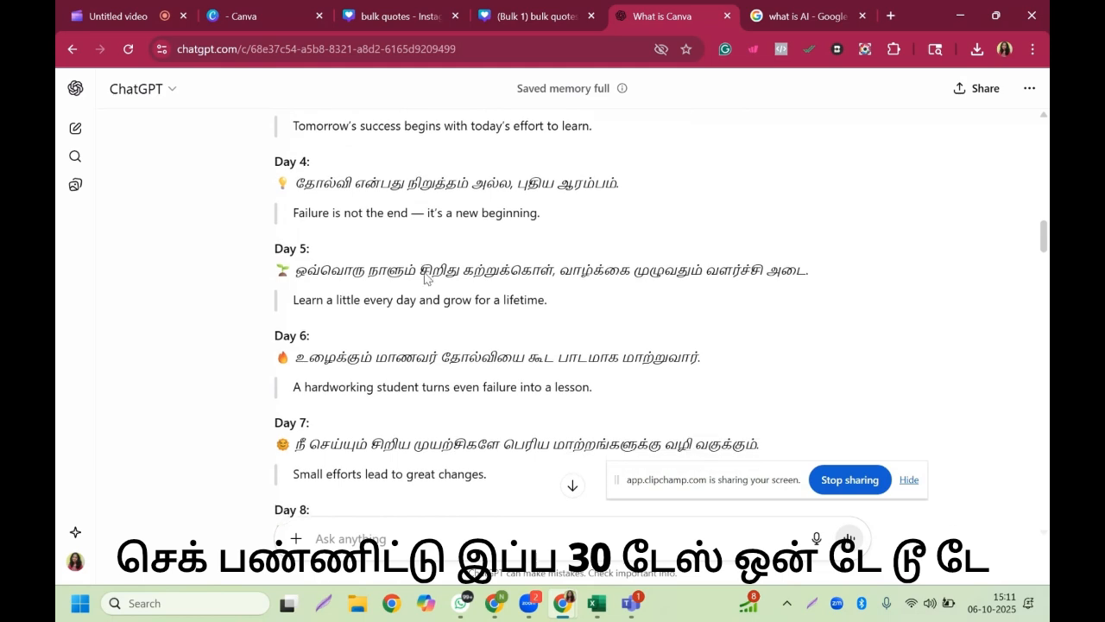
pyautogui.scroll(-10, 424, 272)
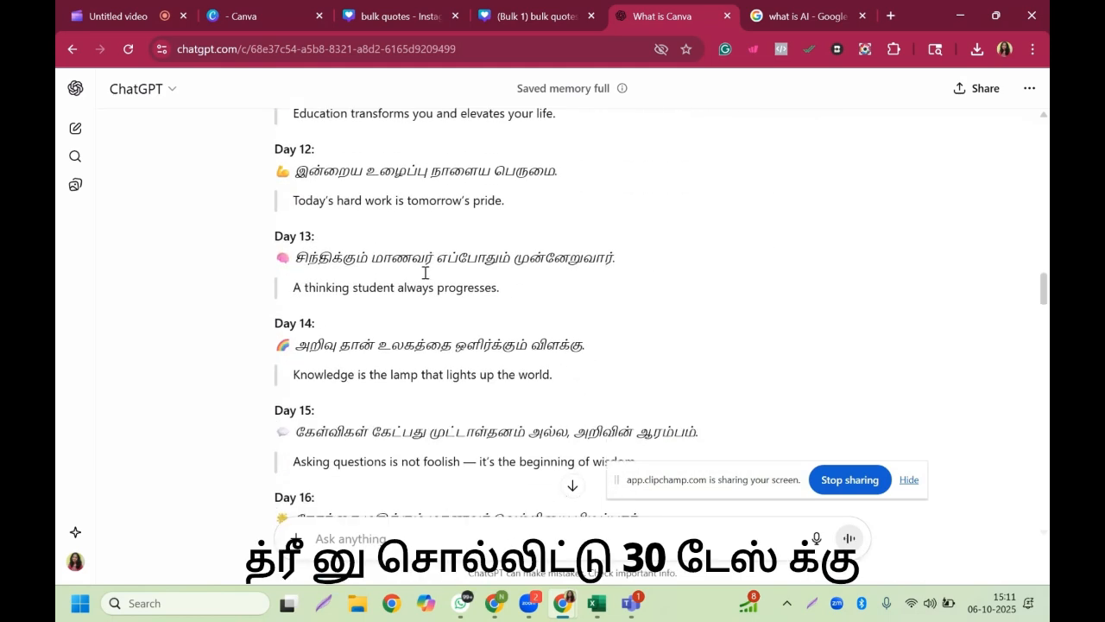
pyautogui.scroll(-6, 424, 272)
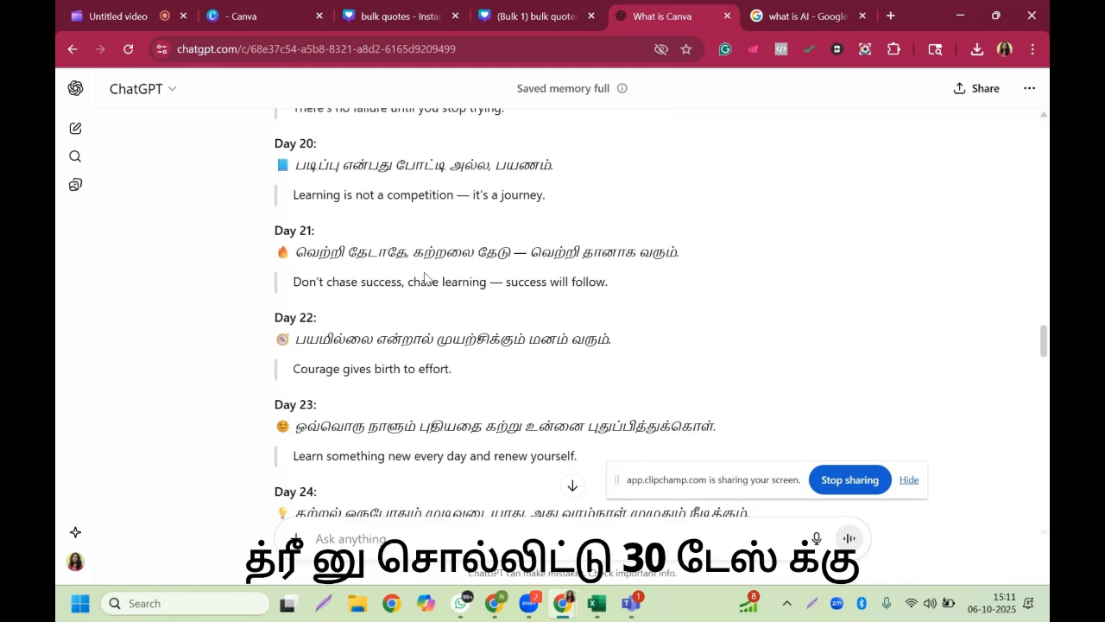
pyautogui.scroll(-6, 424, 278)
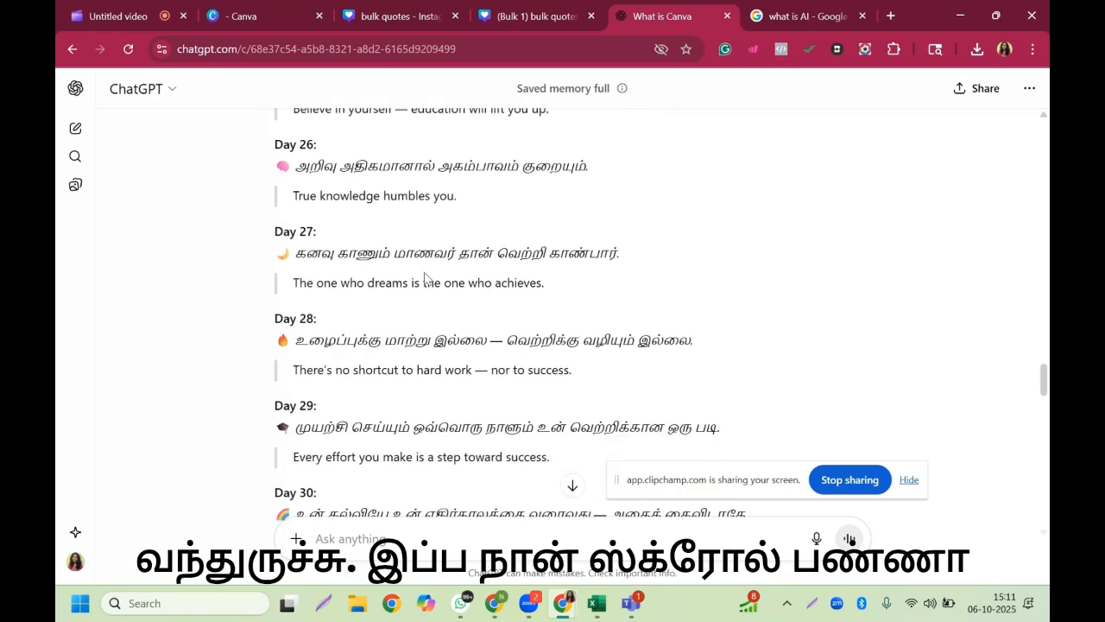
pyautogui.scroll(-3, 424, 278)
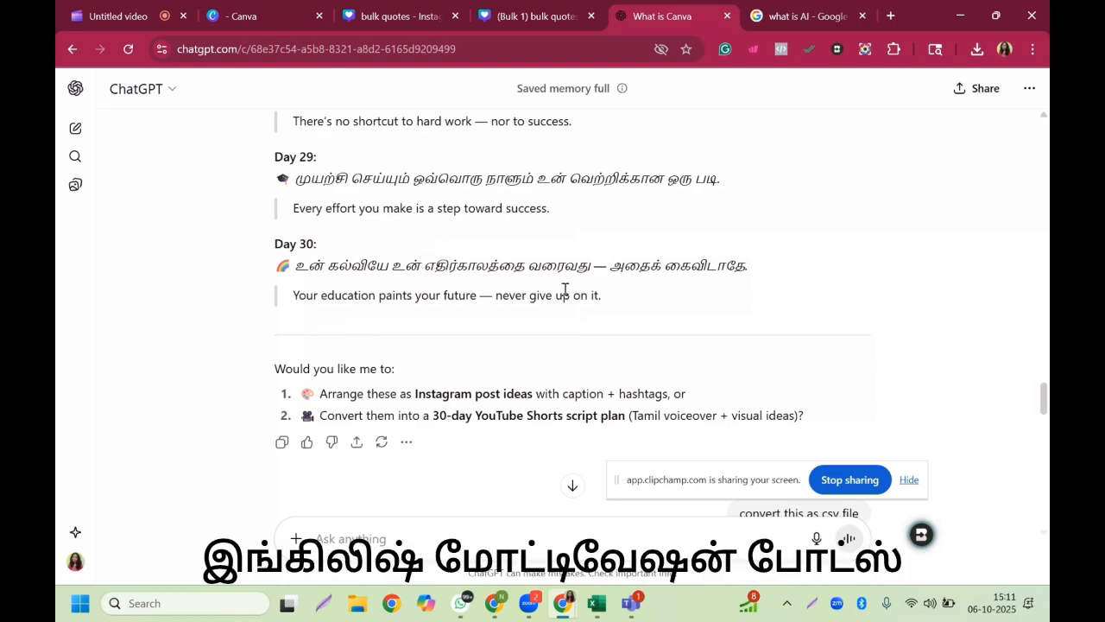
pyautogui.scroll(-2, 565, 289)
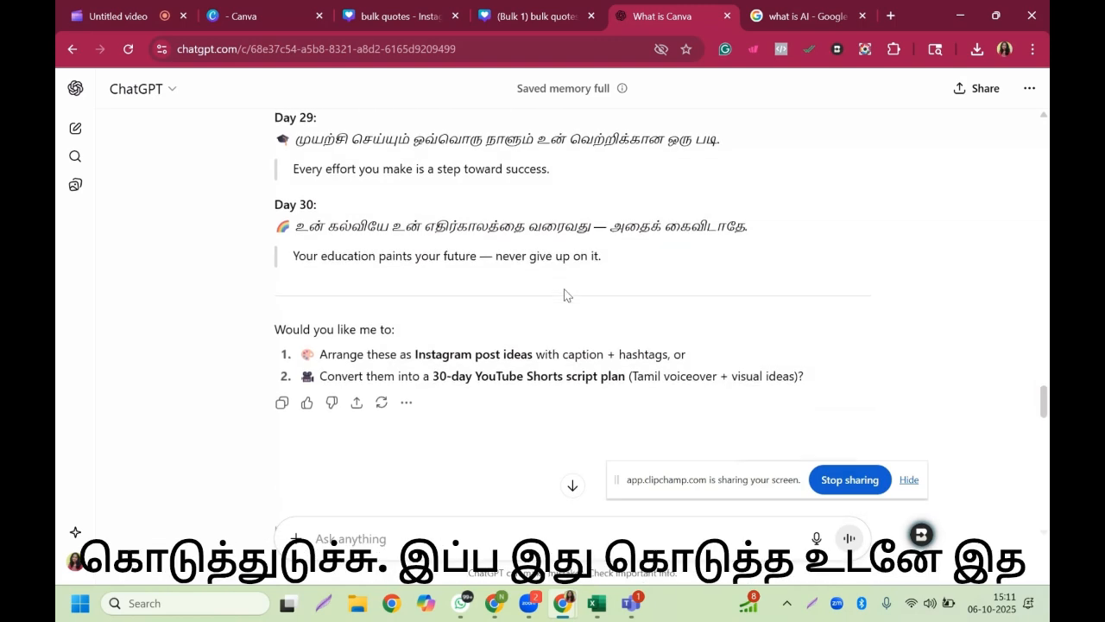
pyautogui.scroll(-4, 564, 295)
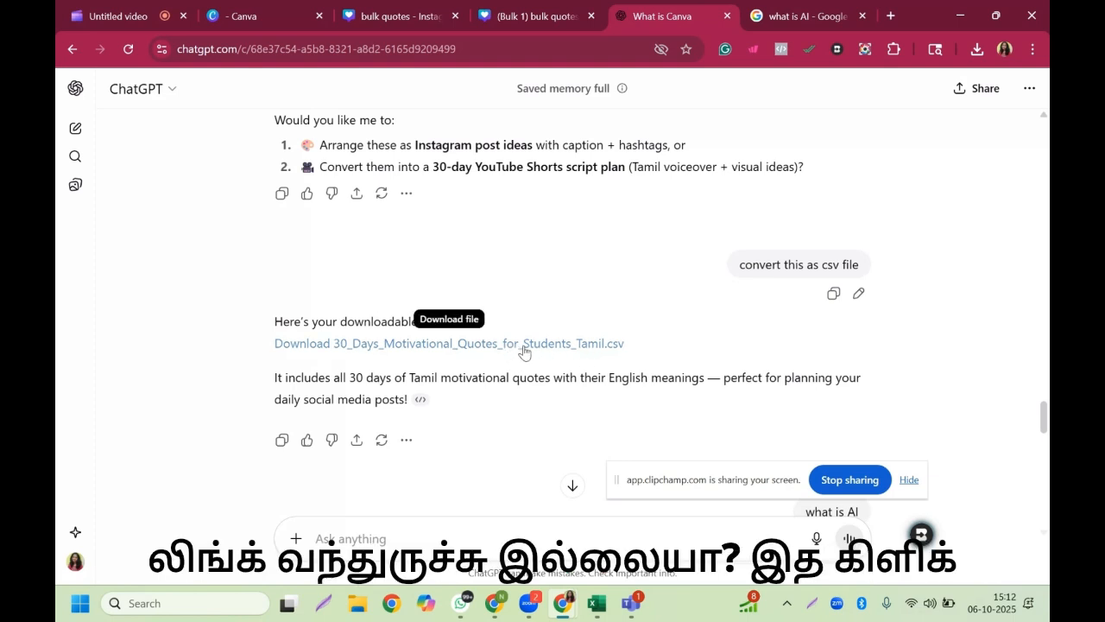
# Step: Switch to 30_Days_Motivational_Quotes_for_Students_Tamil in Excel, check the Day, Tamil Quote and English Meaning columns, and save the file
pyautogui.click(978, 49)
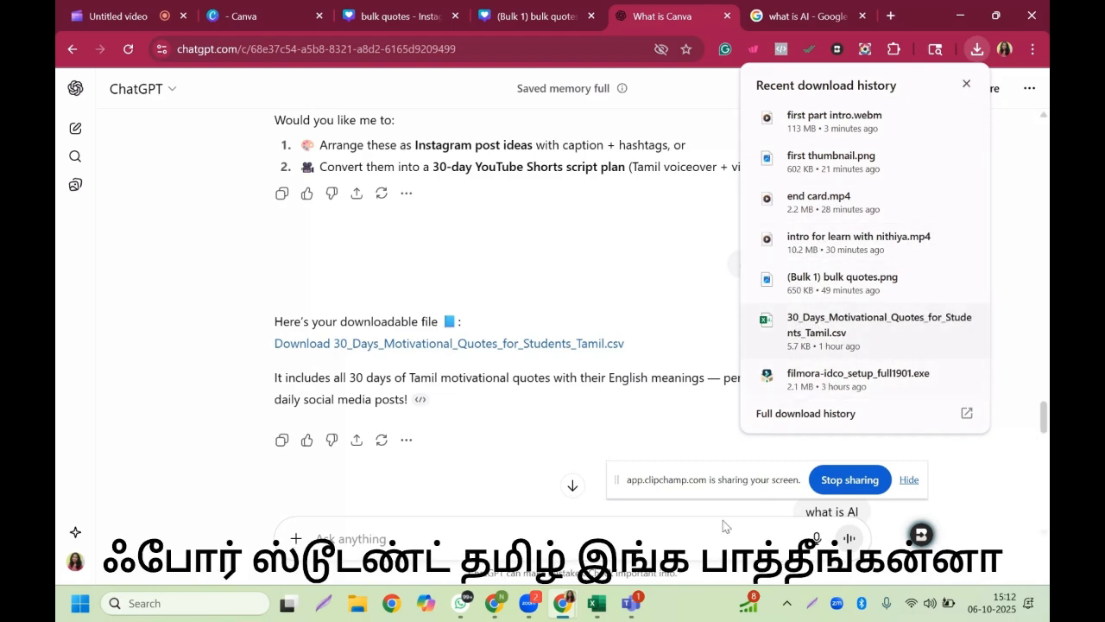
pyautogui.click(596, 603)
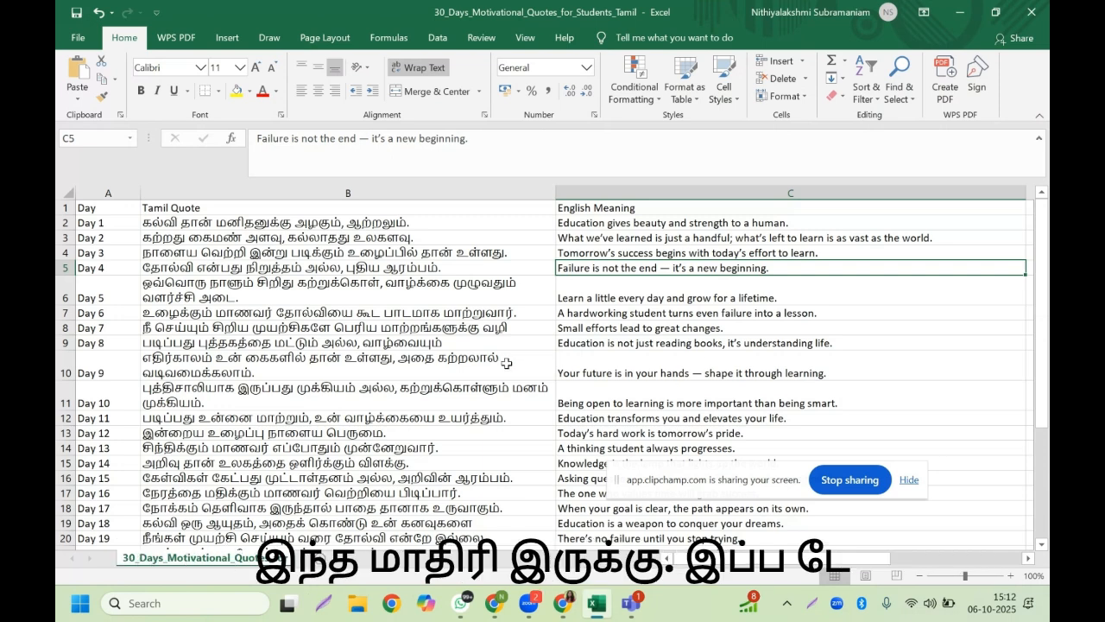
pyautogui.click(507, 363)
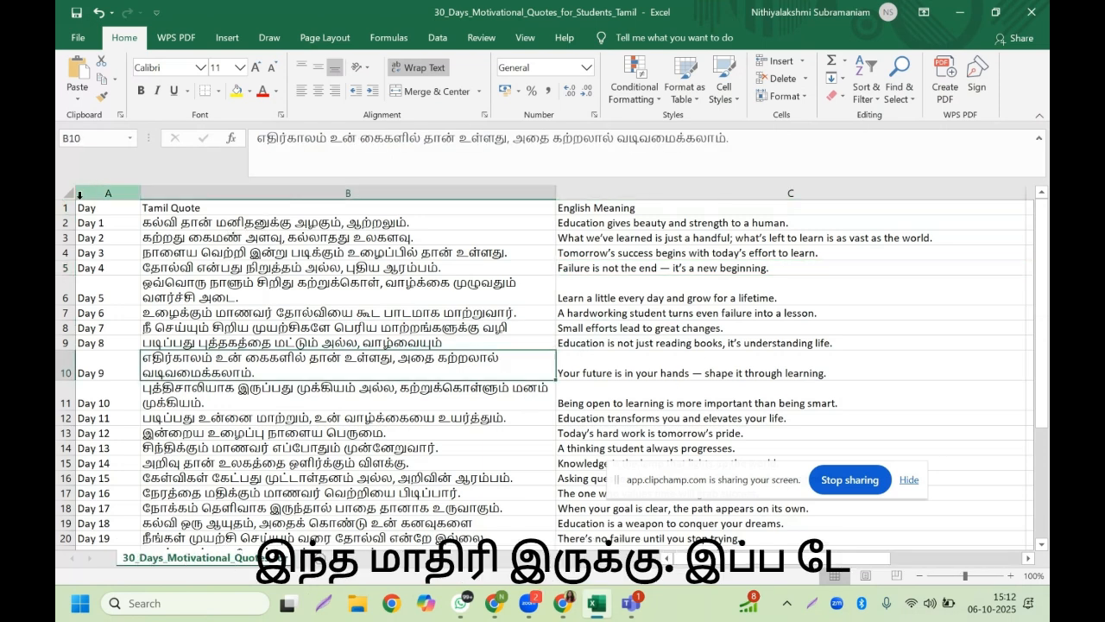
pyautogui.click(79, 195)
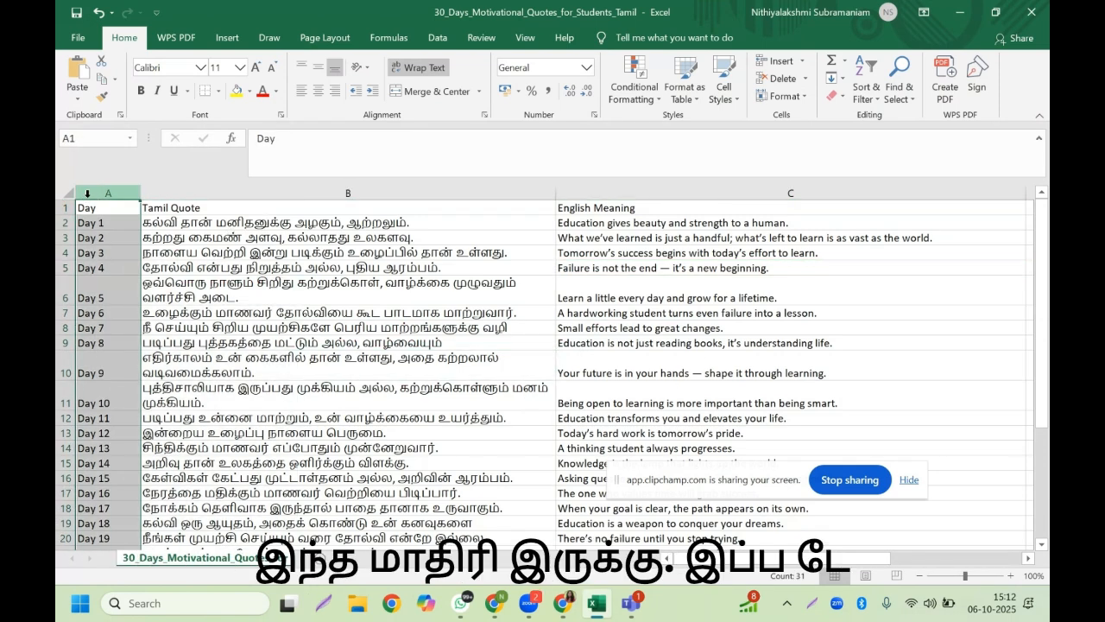
pyautogui.click(310, 194)
pyautogui.click(561, 194)
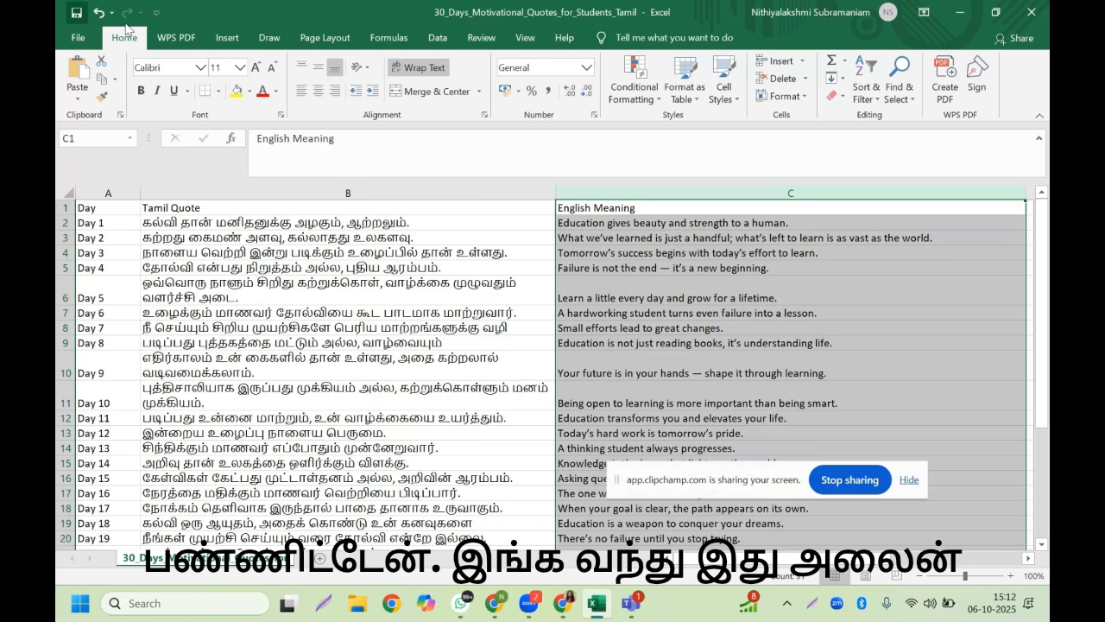
pyautogui.click(215, 236)
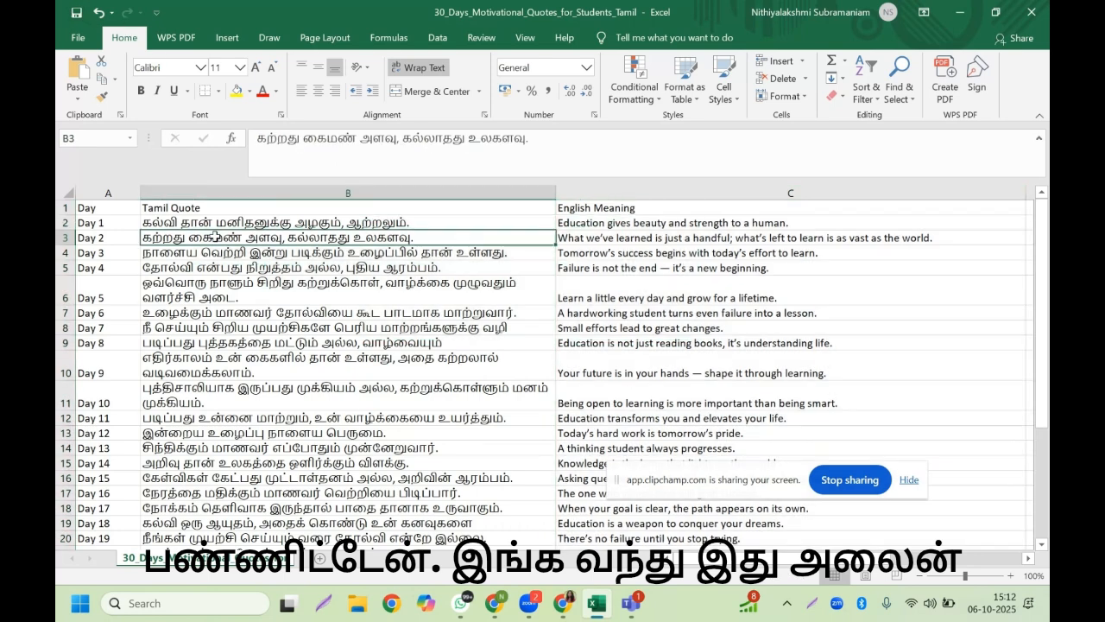
pyautogui.click(78, 13)
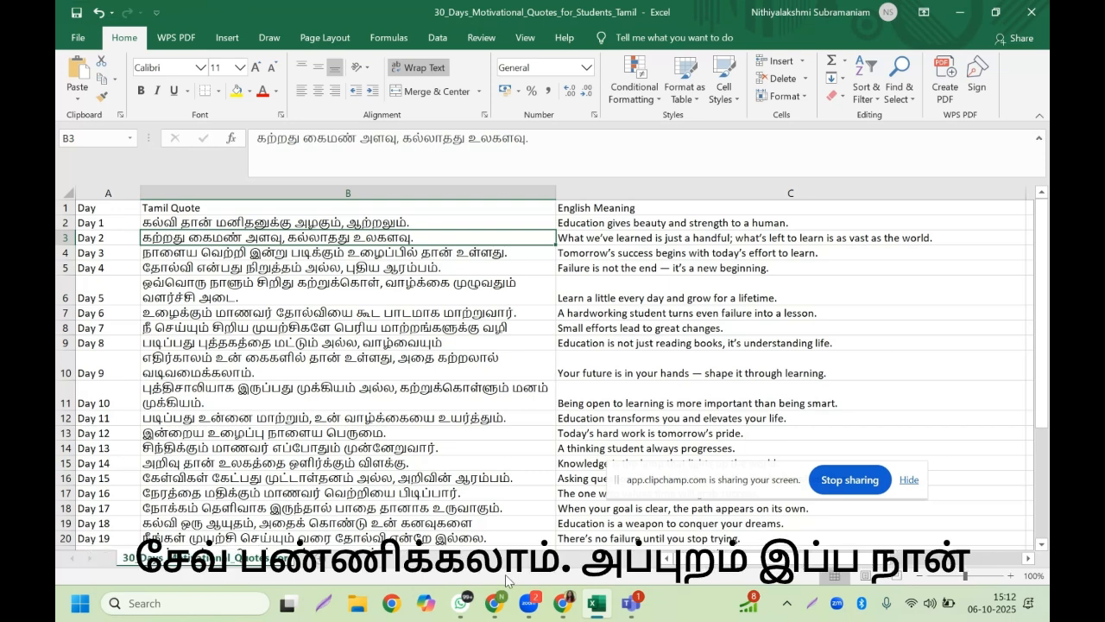
# Step: Switch to the bulk quotes design in Canva in the browser and collapse the Bulk create panel to view the poster
pyautogui.moveTo(563, 605)
pyautogui.click(489, 514)
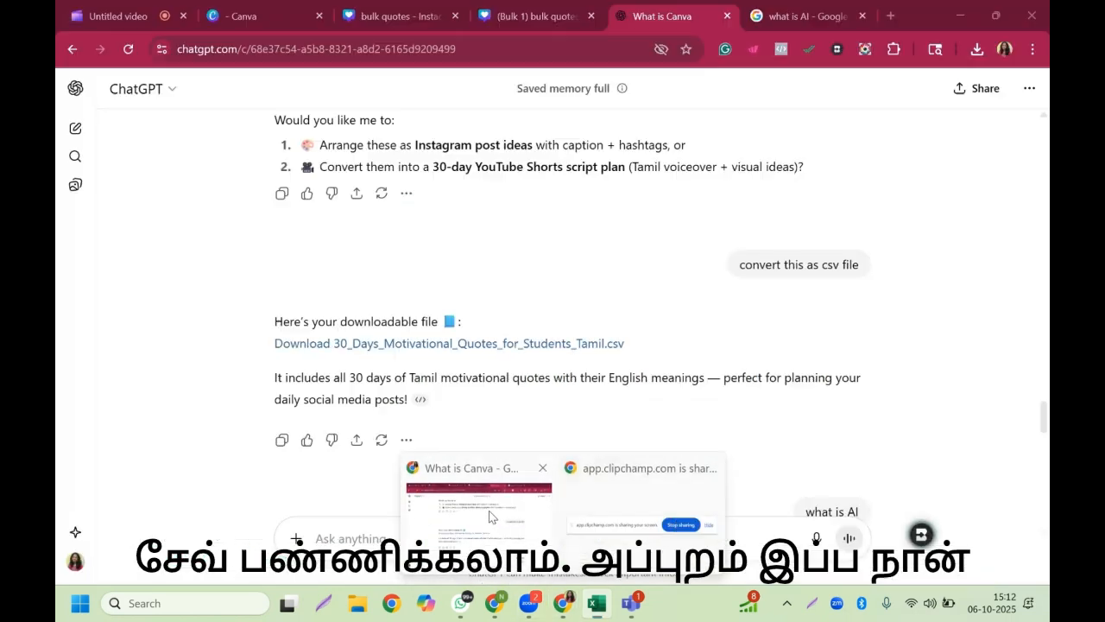
pyautogui.click(414, 12)
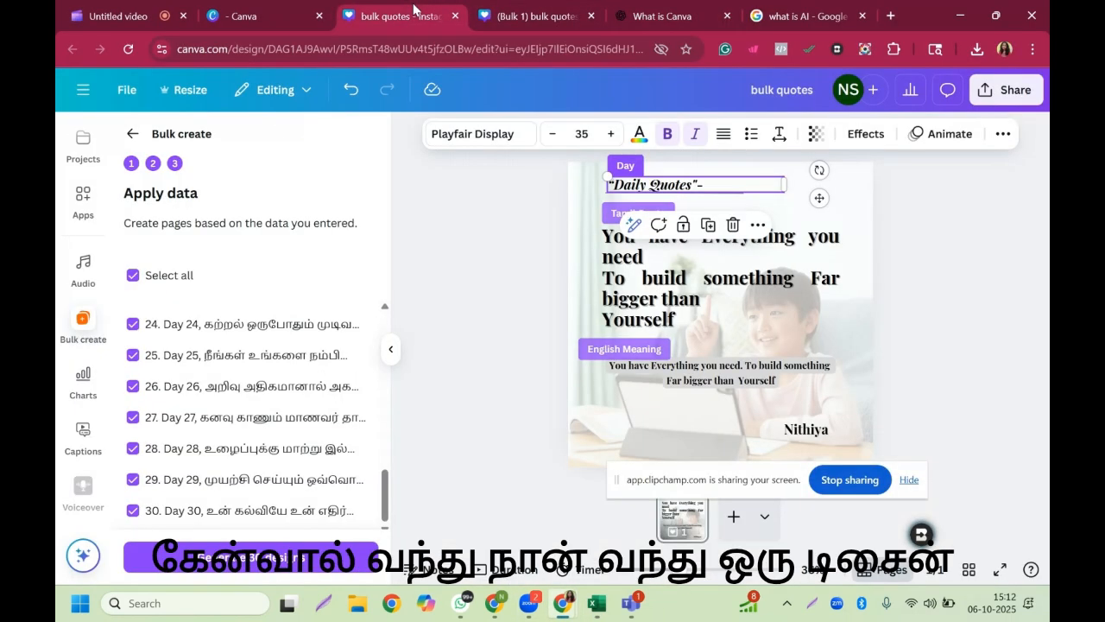
pyautogui.click(444, 298)
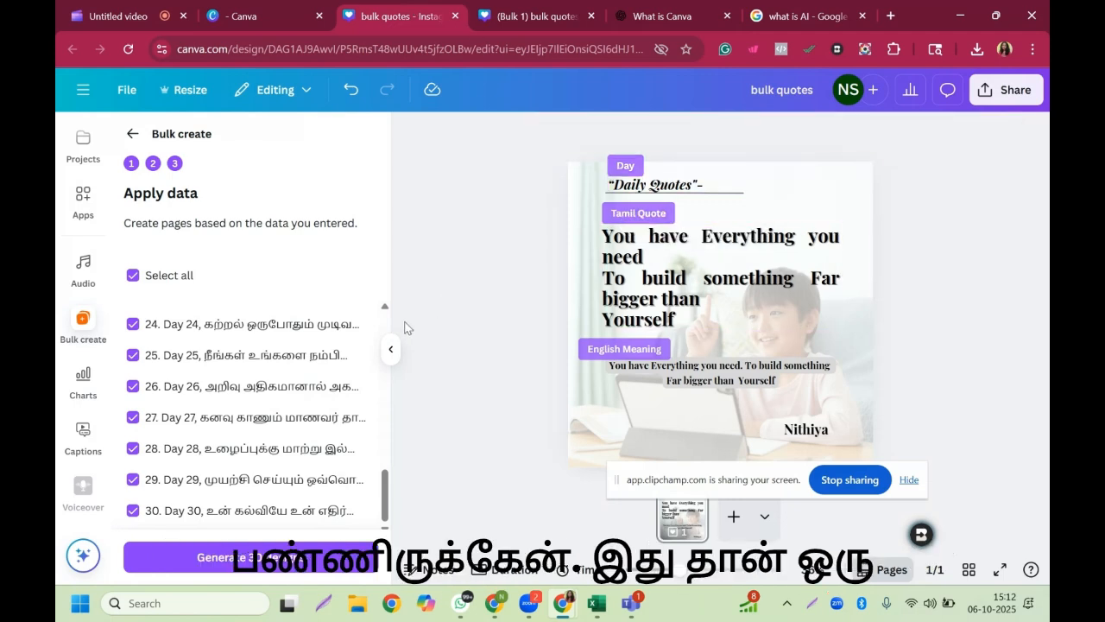
pyautogui.click(390, 350)
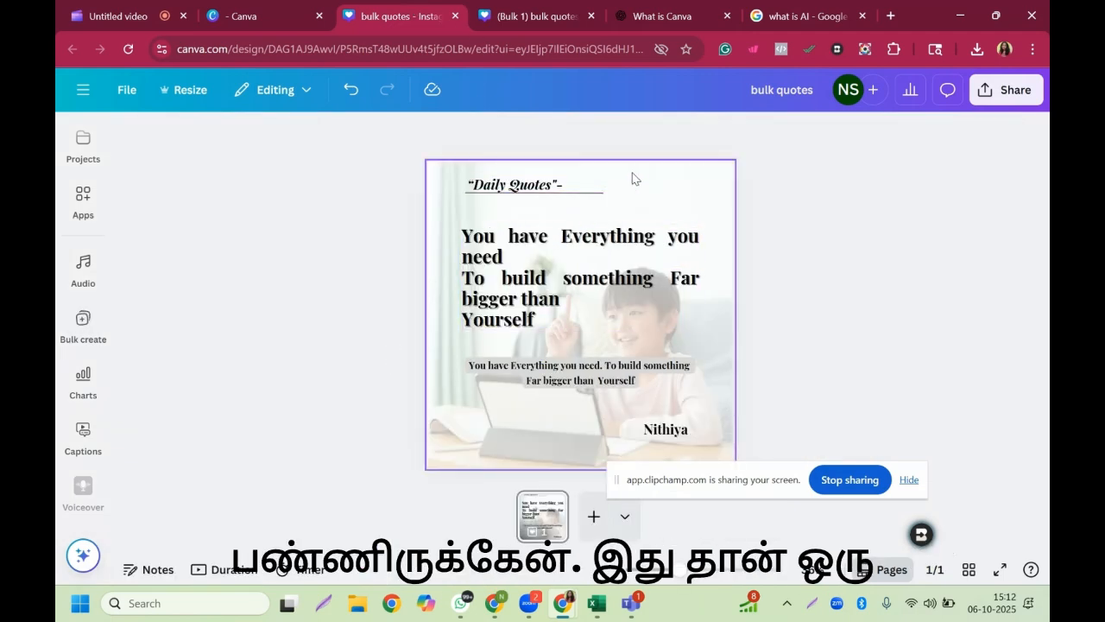
pyautogui.click(631, 178)
# Step: Go to the Canva home page and search the templates for "education quotes"
pyautogui.click(240, 14)
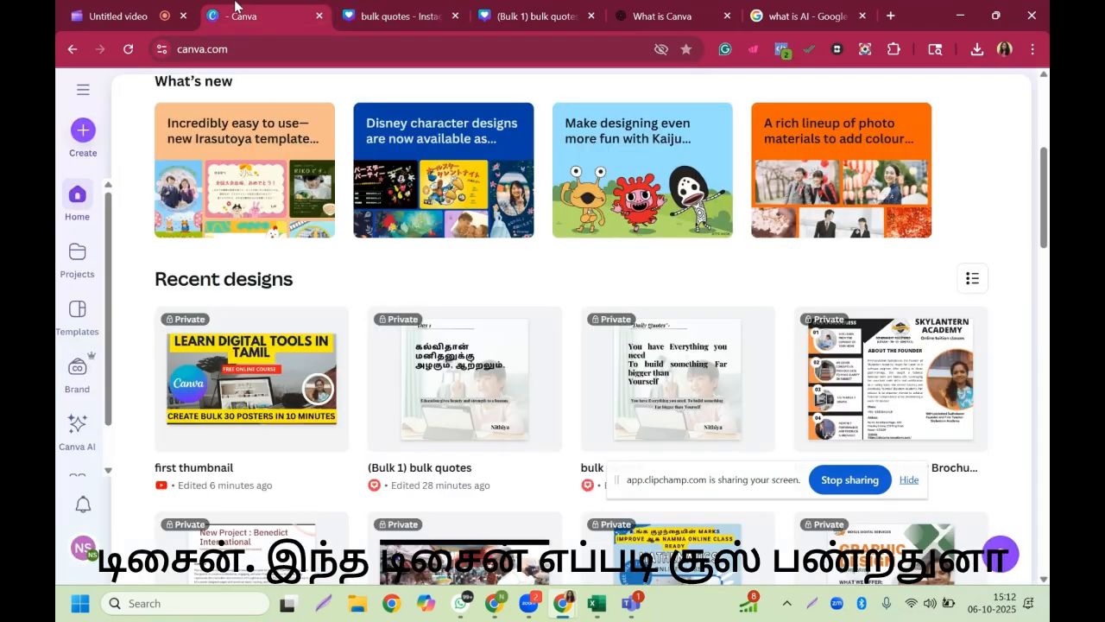
pyautogui.click(1041, 122)
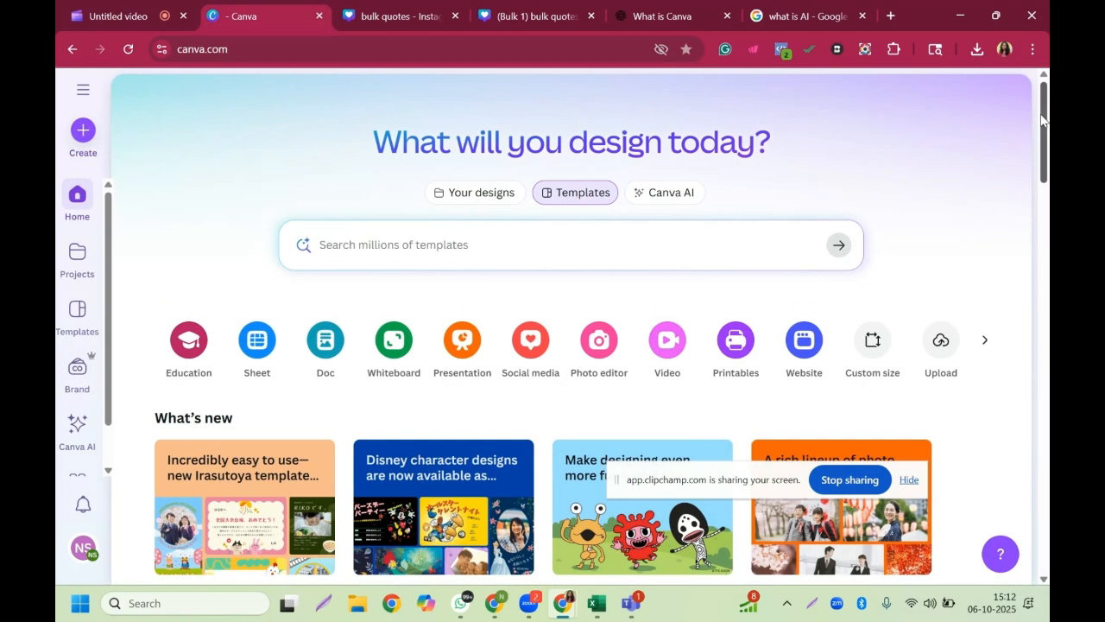
pyautogui.click(566, 243)
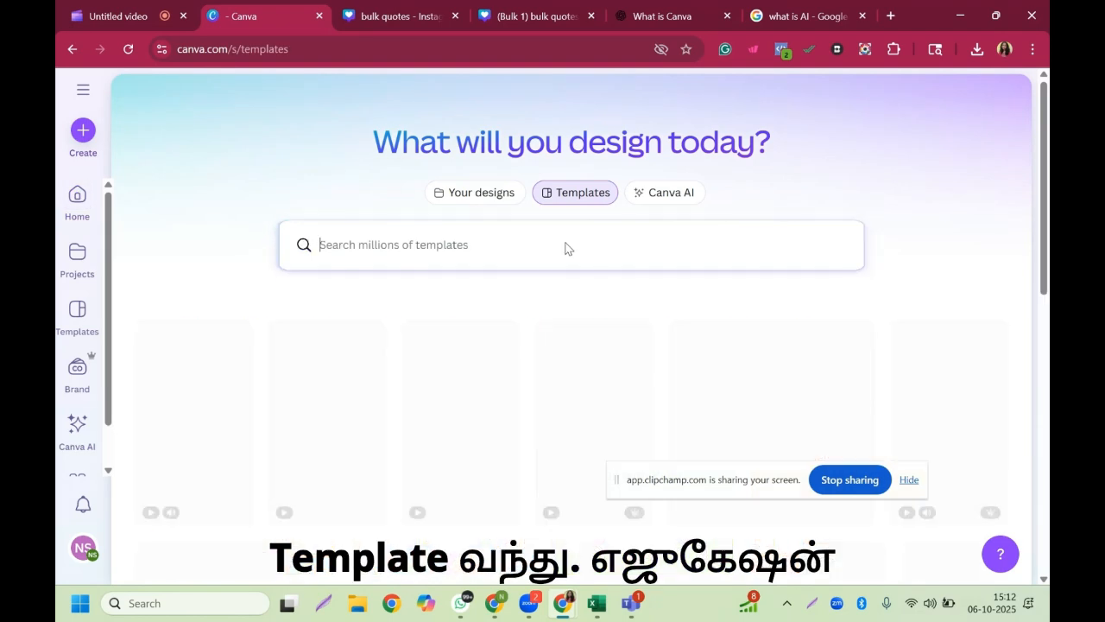
pyautogui.write('educatio')
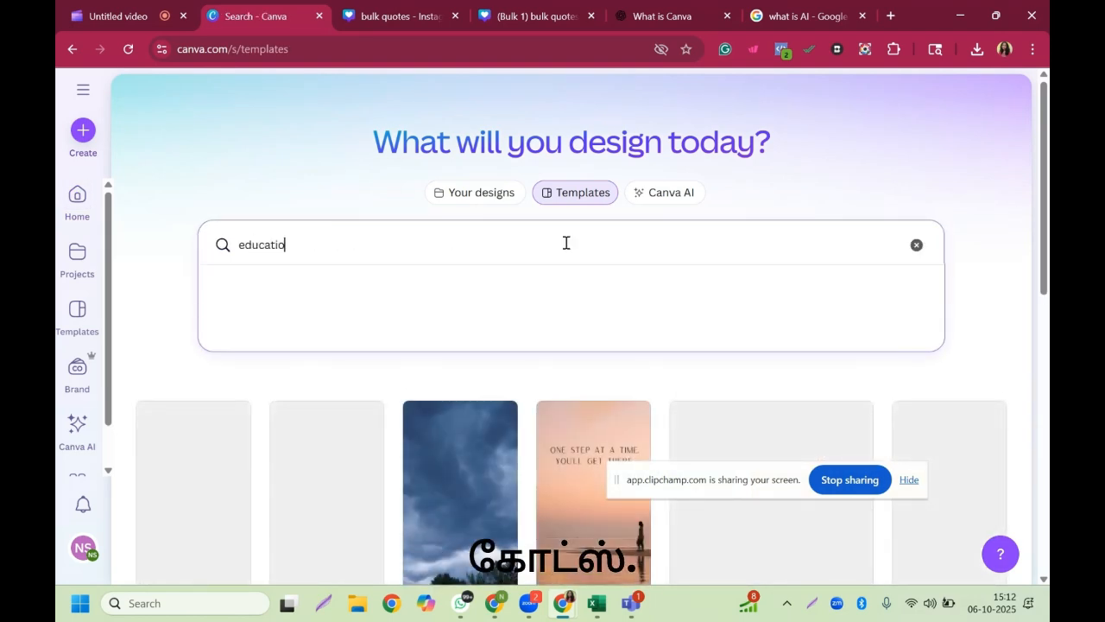
pyautogui.write('n quotes')
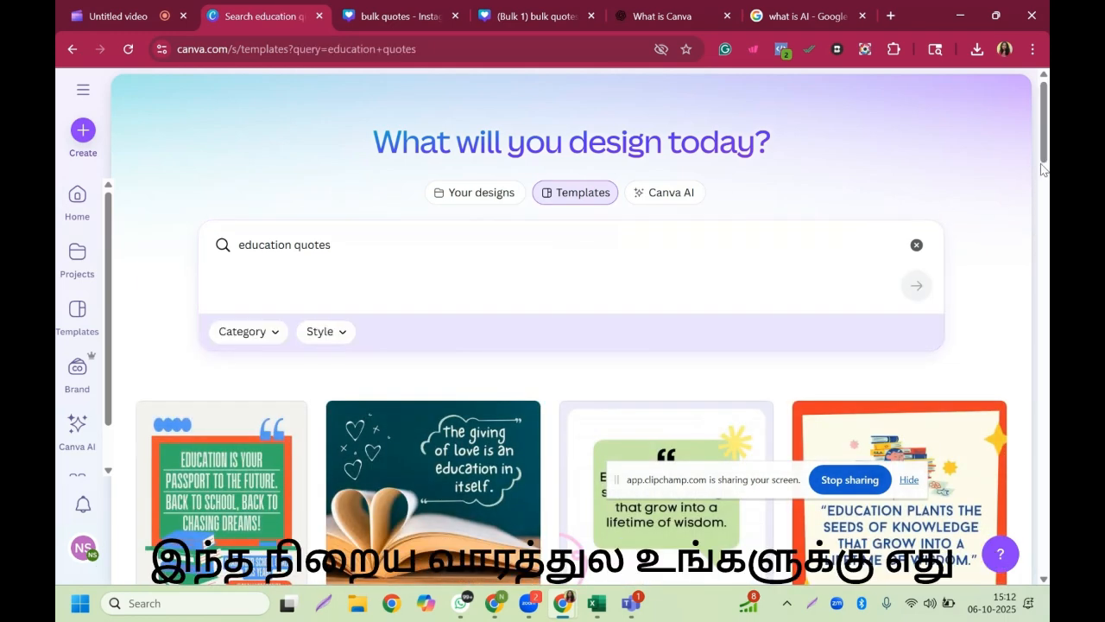
# Step: Browse the education quotes templates and open the Black and Yellow Education Quotes Instagram Post for customising
pyautogui.moveTo(1040, 163); pyautogui.dragTo(1048, 361)
pyautogui.moveTo(1046, 380); pyautogui.dragTo(1036, 597)
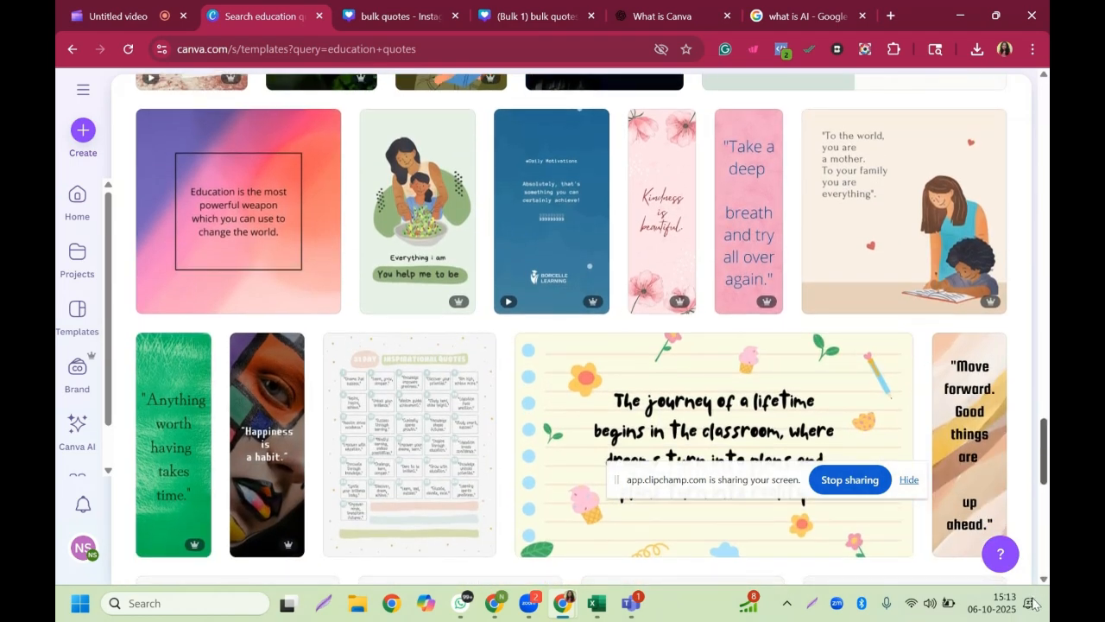
pyautogui.scroll(-10, 1048, 502)
pyautogui.scroll(5, 1045, 474)
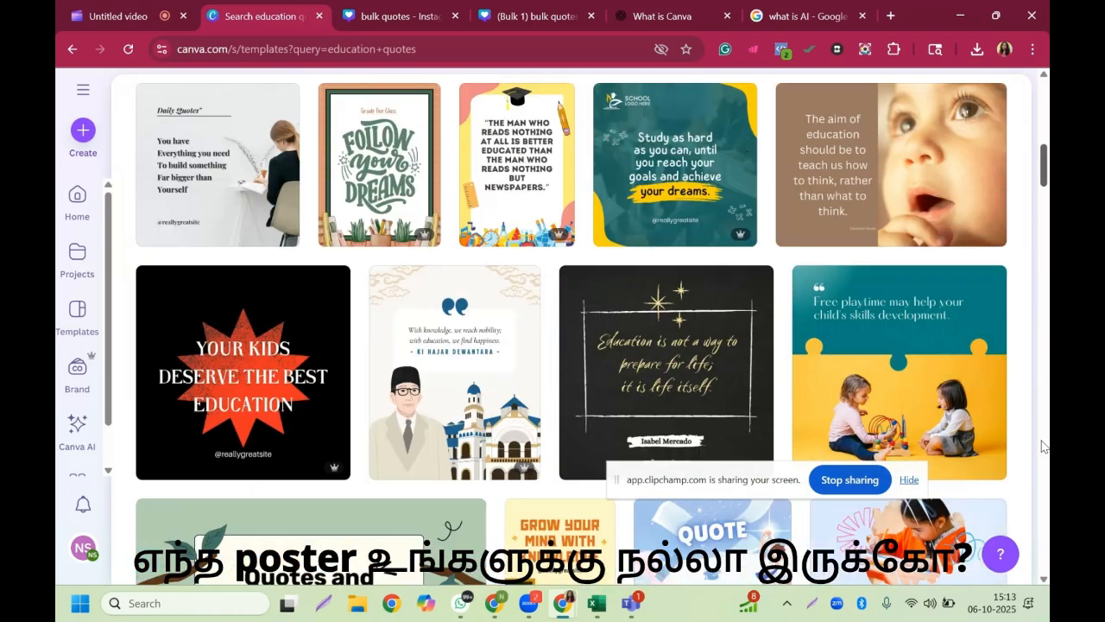
pyautogui.scroll(-1, 1042, 450)
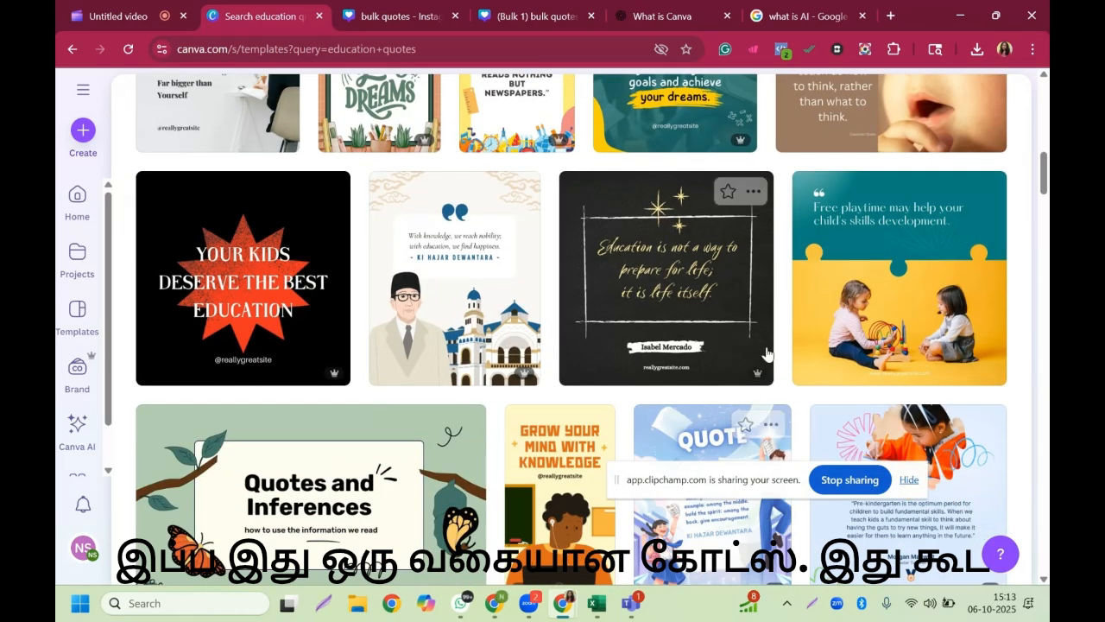
pyautogui.click(722, 304)
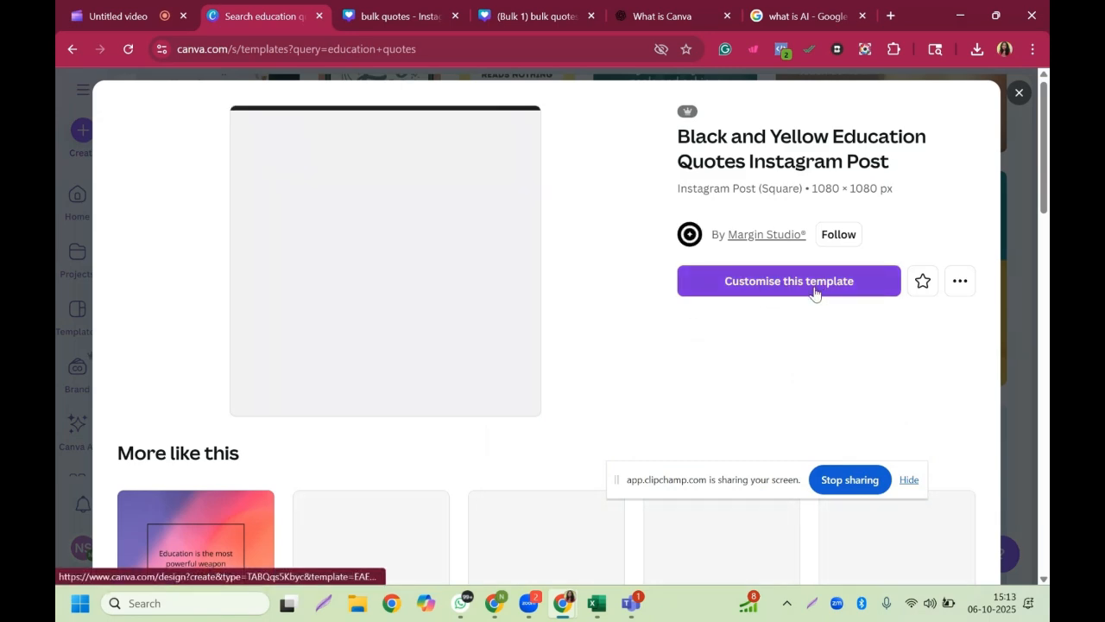
pyautogui.scroll(-2, 817, 291)
pyautogui.moveTo(1045, 226); pyautogui.dragTo(1024, 183)
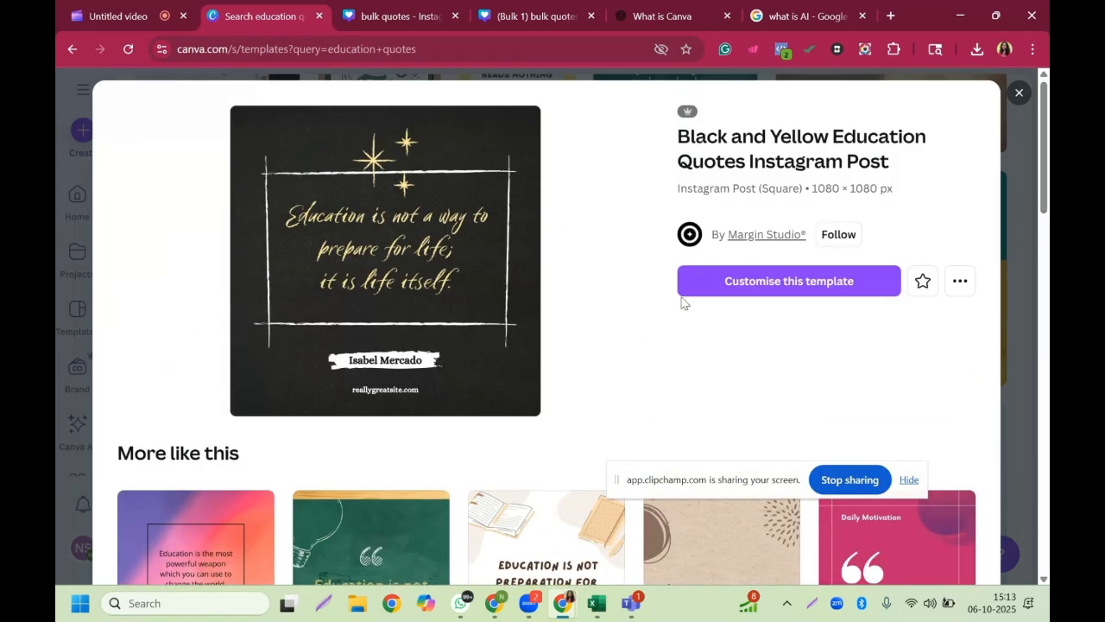
pyautogui.click(736, 281)
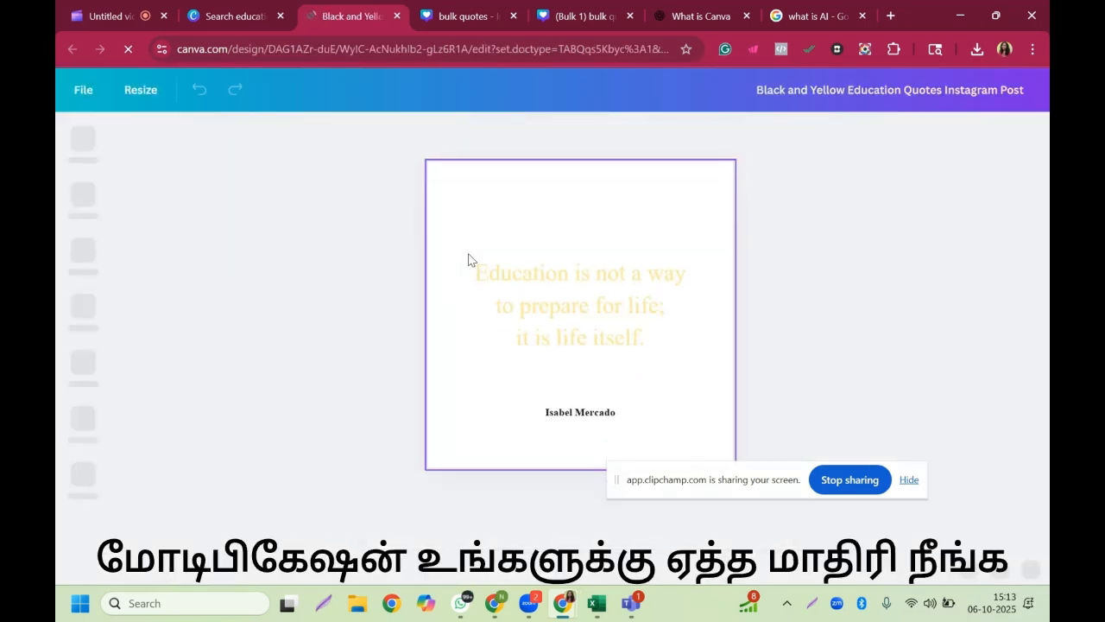
# Step: Replace the website text below the author name on the poster with the creator's own name
pyautogui.doubleClick(625, 316)
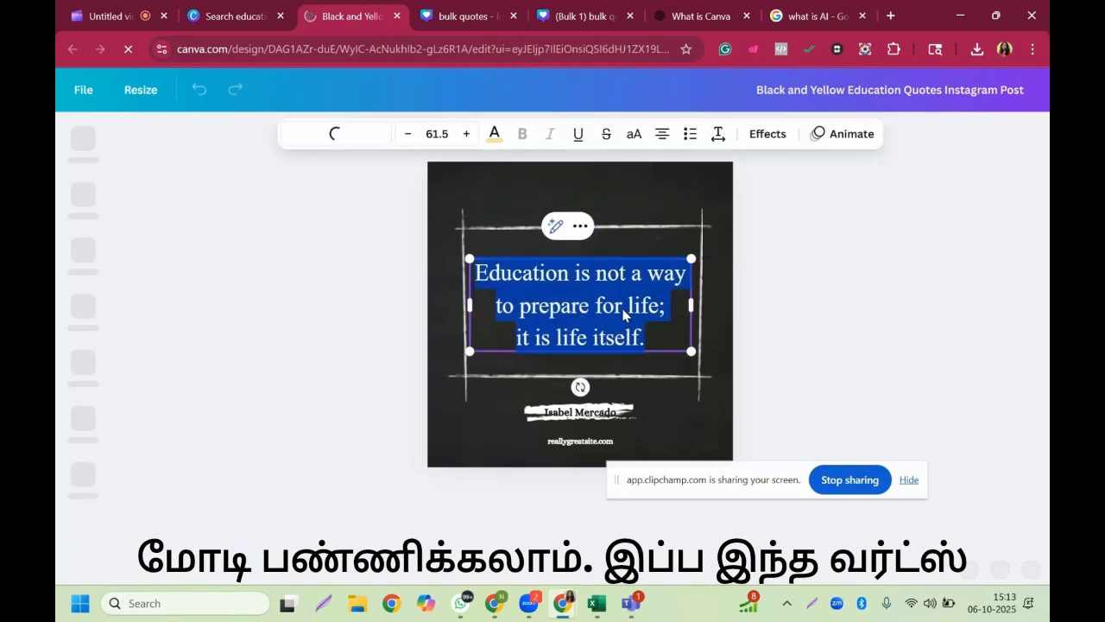
pyautogui.doubleClick(580, 412)
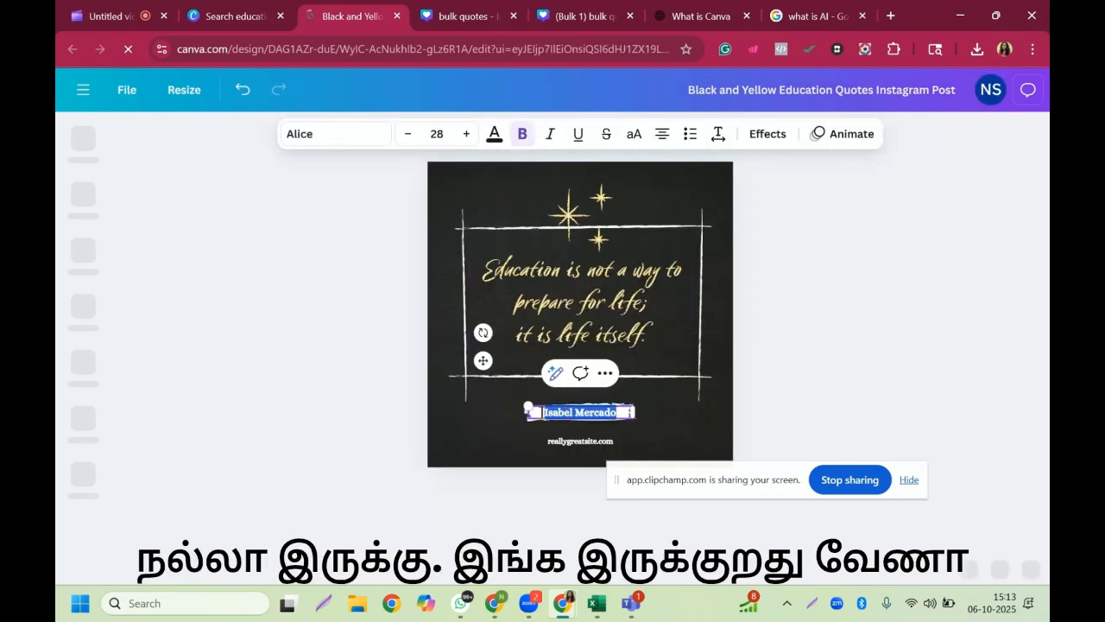
pyautogui.click(574, 441)
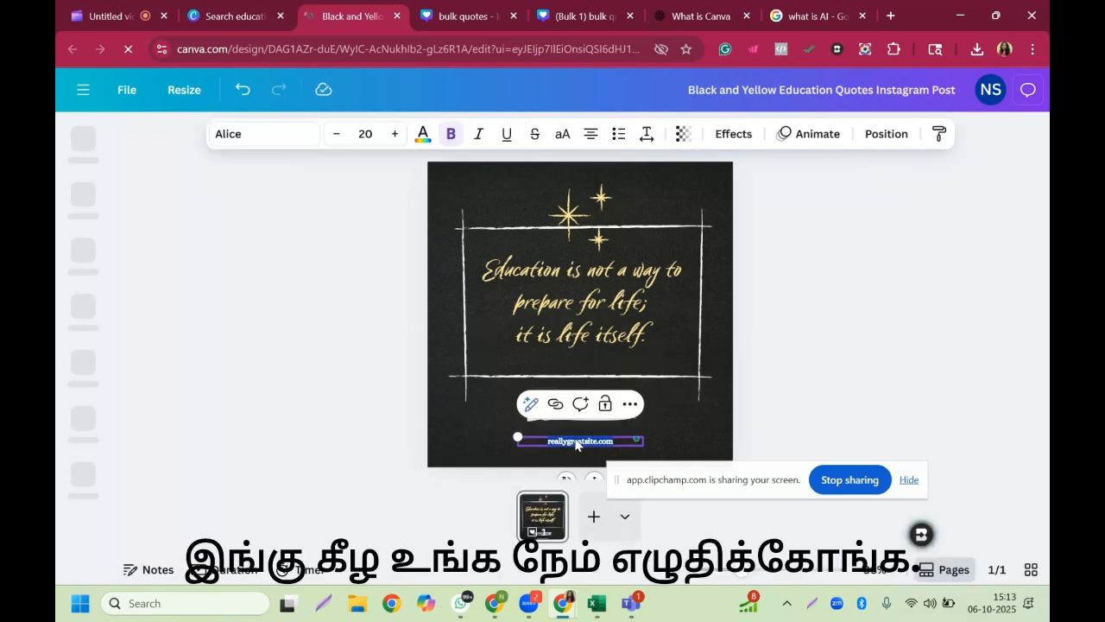
pyautogui.doubleClick(576, 442)
pyautogui.write('Nithya')
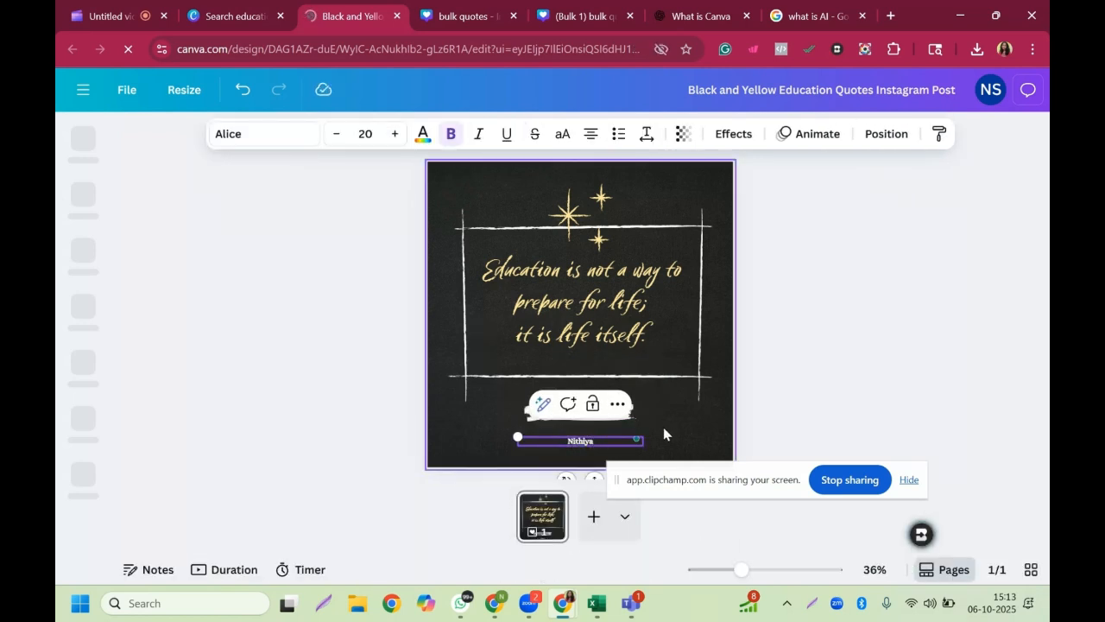
# Step: Reduce the author name text to size 24.4 and stretch the rough white brush stroke behind it to about the frame's width
pyautogui.click(526, 415)
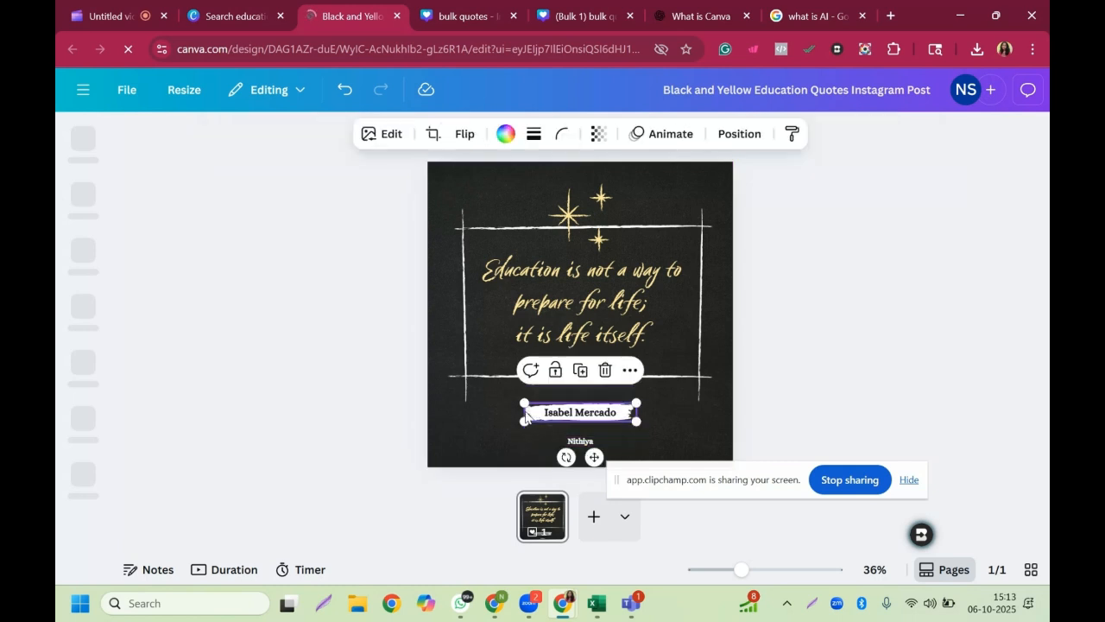
pyautogui.click(581, 414)
pyautogui.doubleClick(581, 415)
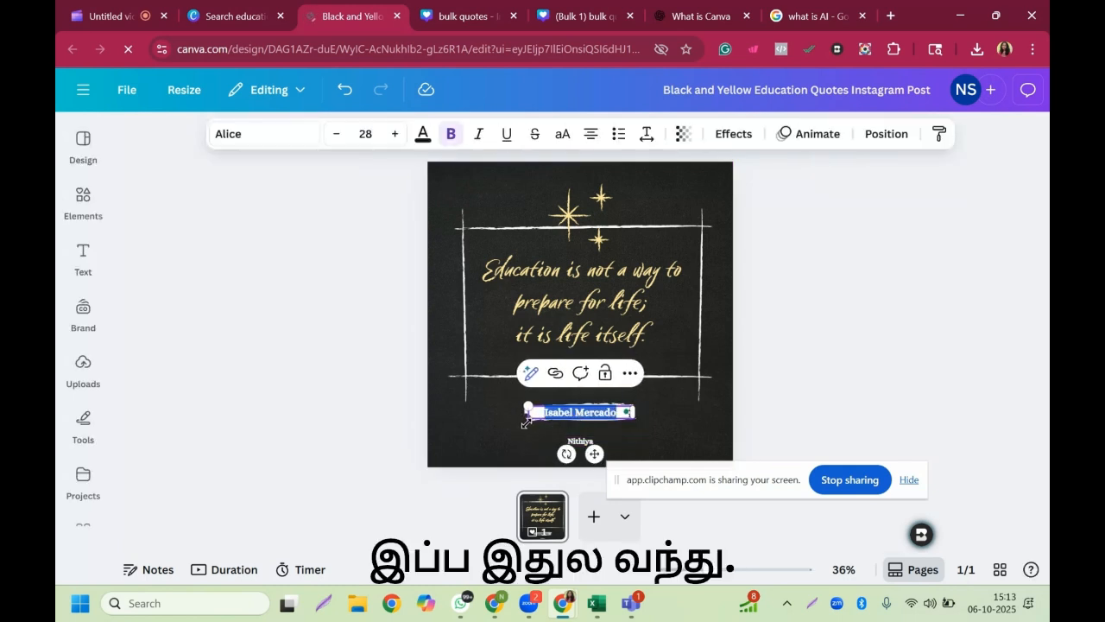
pyautogui.moveTo(526, 420)
pyautogui.mouseDown()
pyautogui.moveTo(488, 422)
pyautogui.moveTo(556, 420)
pyautogui.moveTo(462, 432)
pyautogui.mouseUp()
pyautogui.click(529, 418)
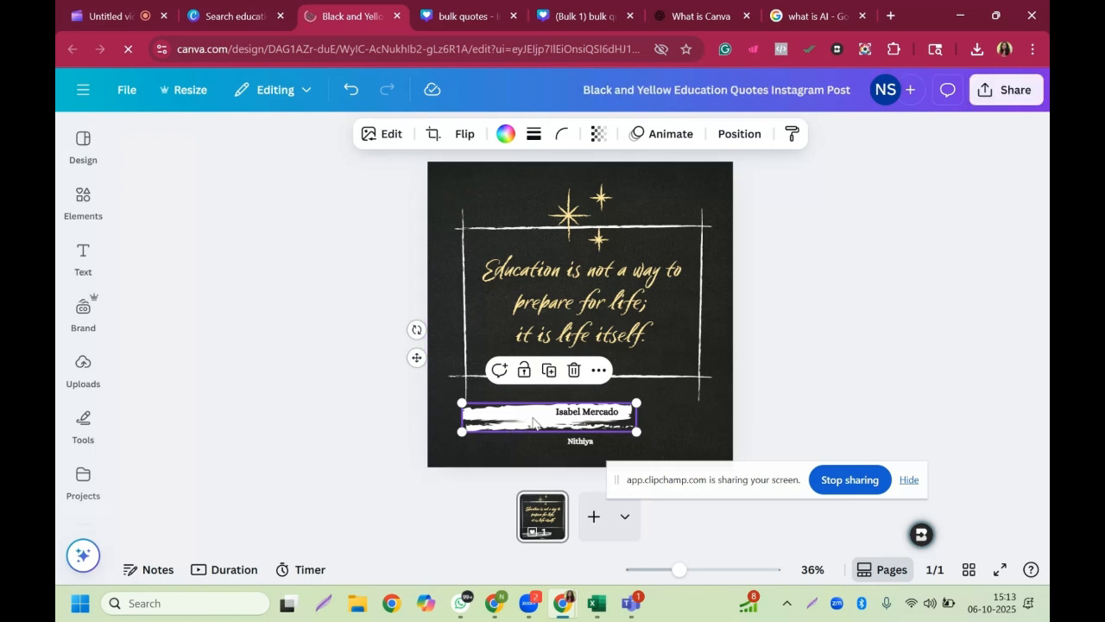
pyautogui.click(542, 421)
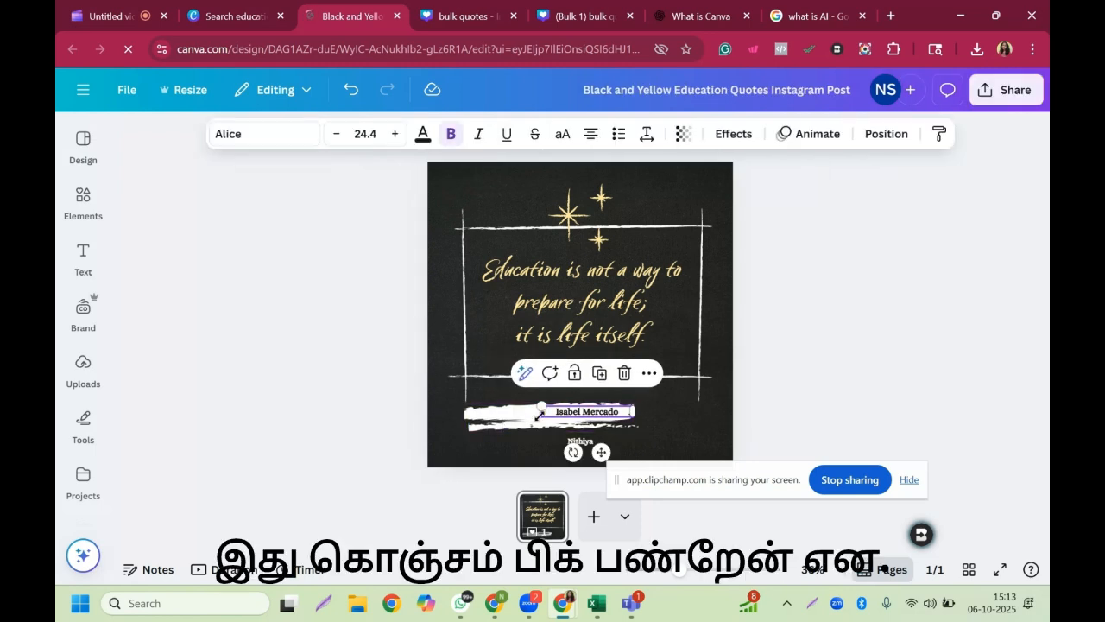
pyautogui.click(542, 421)
pyautogui.moveTo(534, 421); pyautogui.dragTo(551, 413)
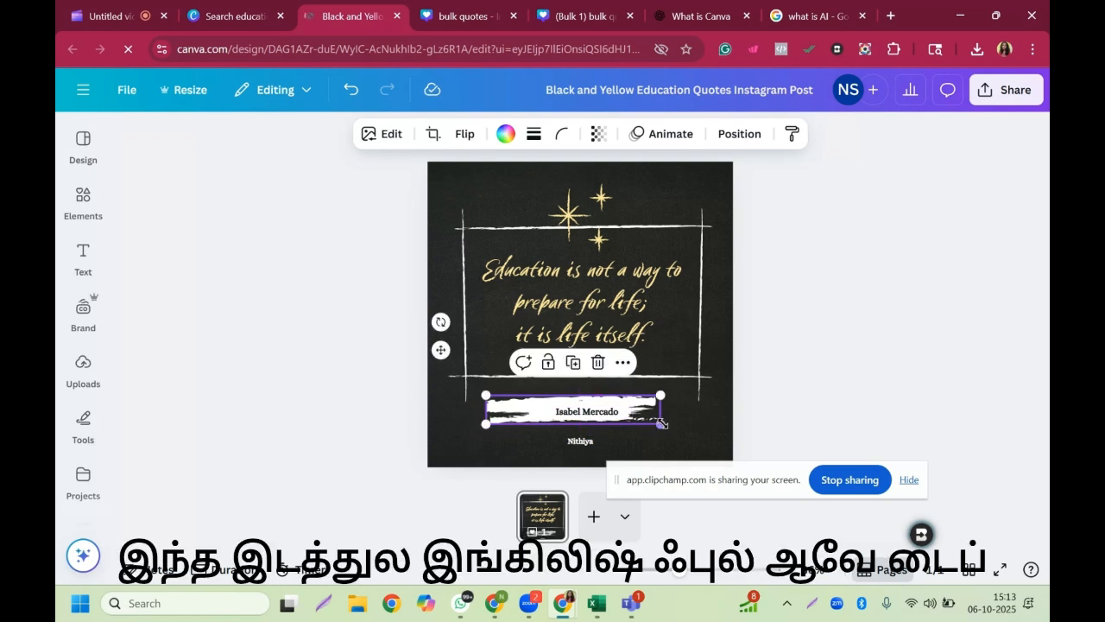
pyautogui.moveTo(662, 423); pyautogui.dragTo(717, 436)
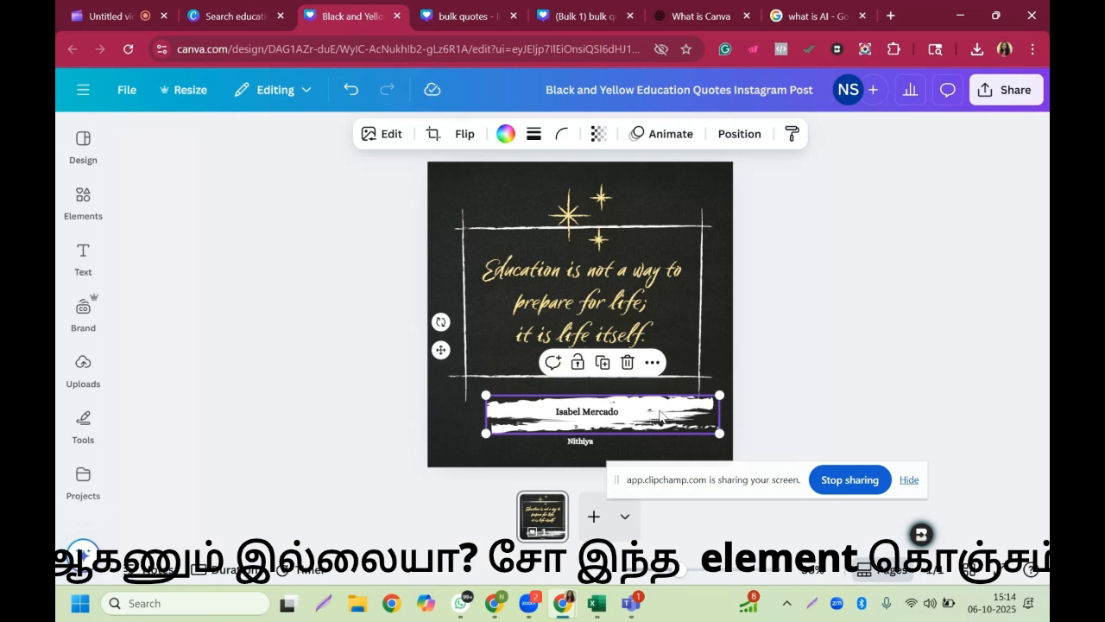
pyautogui.moveTo(641, 408); pyautogui.dragTo(622, 405)
# Step: Rename the design as "education quotes"
pyautogui.click(719, 87)
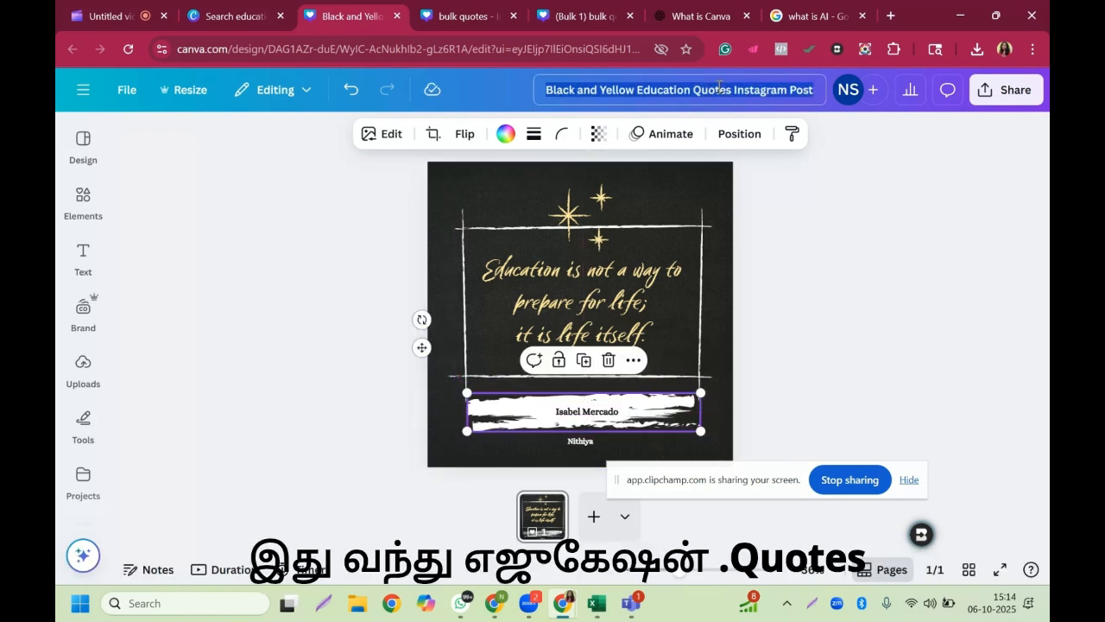
pyautogui.write('education')
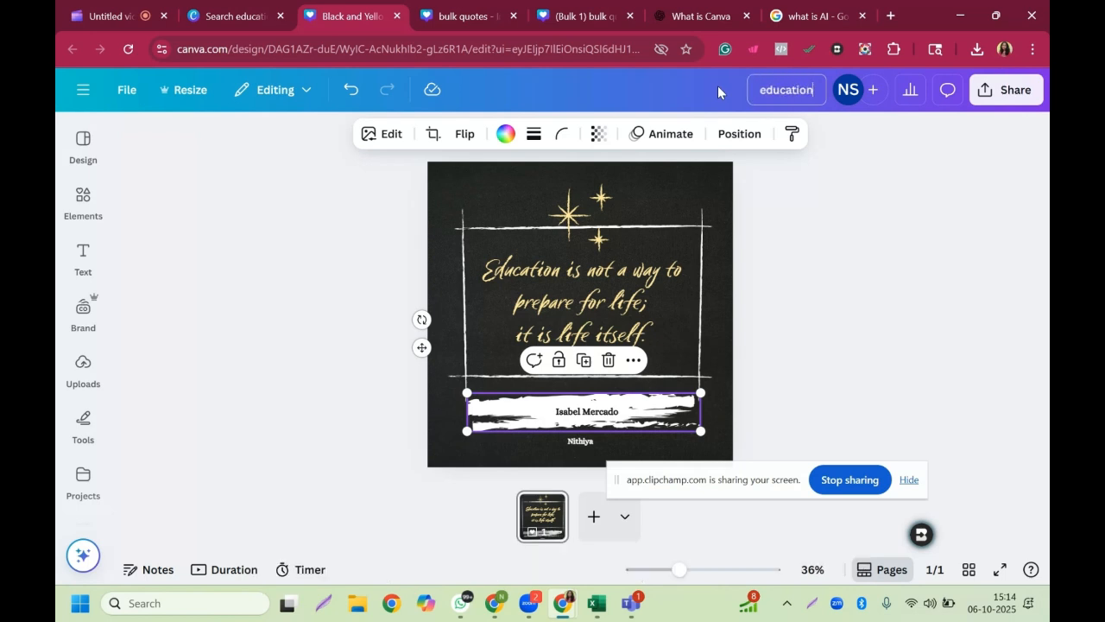
pyautogui.write(' quotes')
pyautogui.click(712, 321)
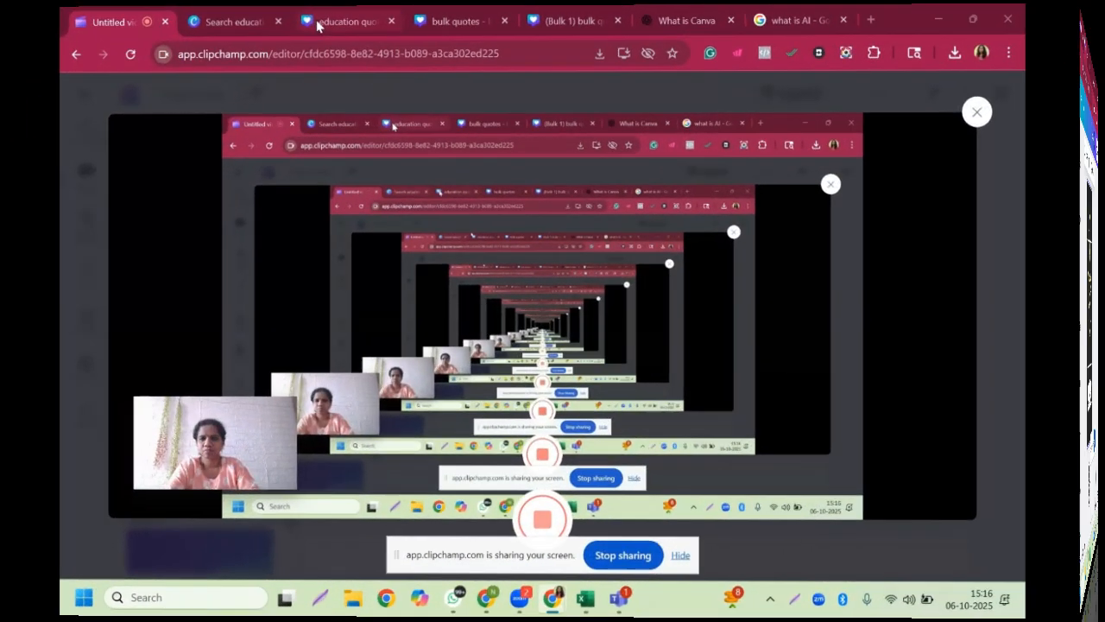
# Step: Switch back to the education quotes design and stretch the brush stroke slightly past the frame's right edge
pyautogui.click(321, 19)
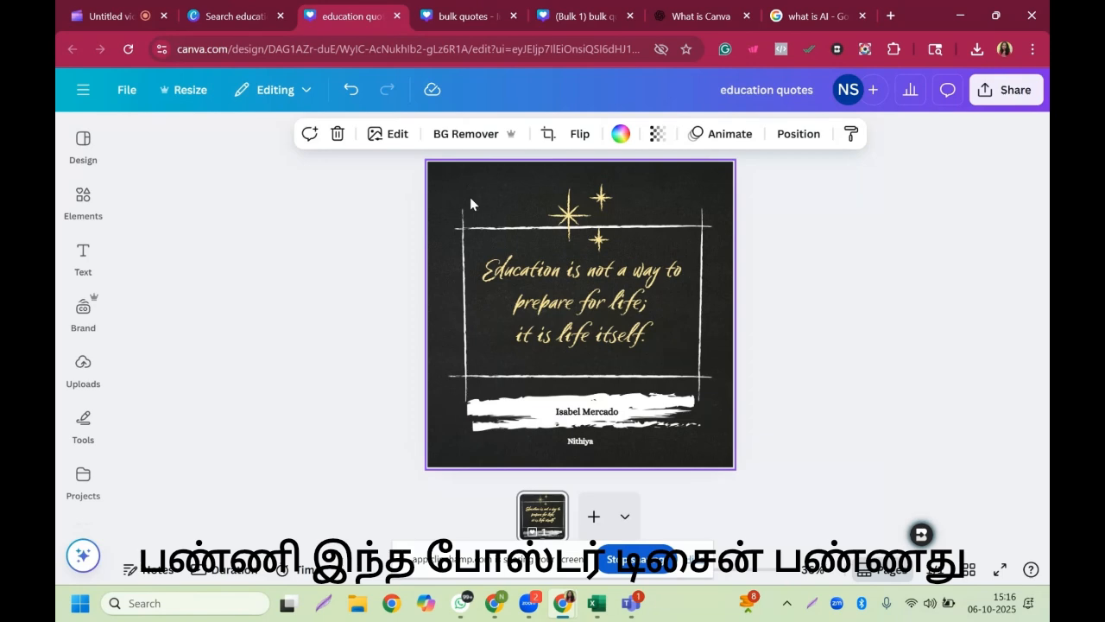
pyautogui.click(578, 296)
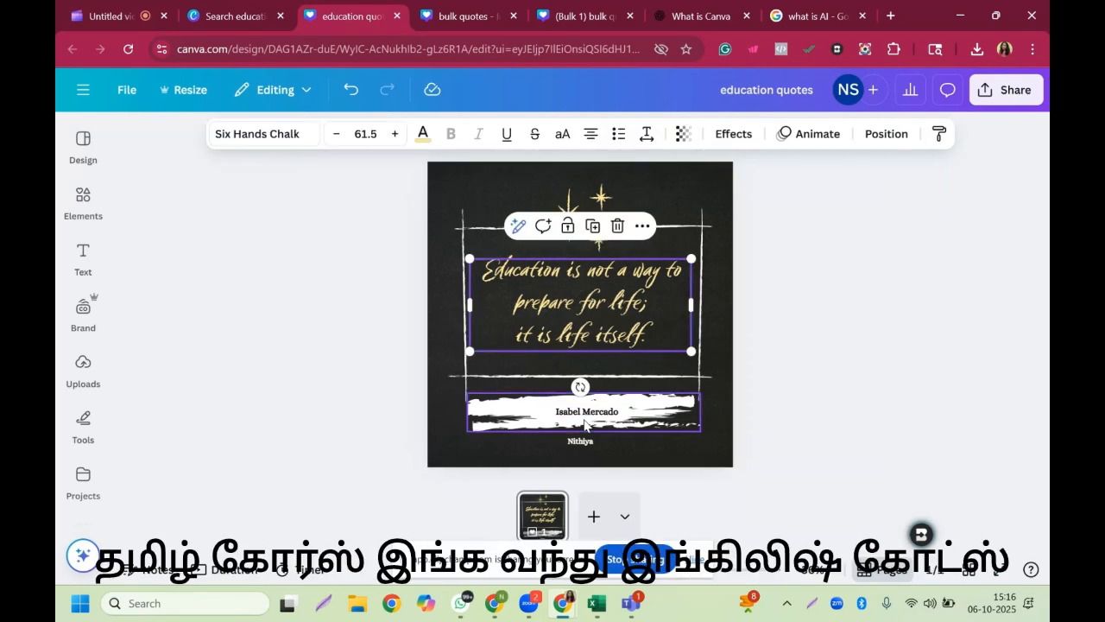
pyautogui.click(696, 426)
pyautogui.moveTo(696, 426); pyautogui.dragTo(712, 433)
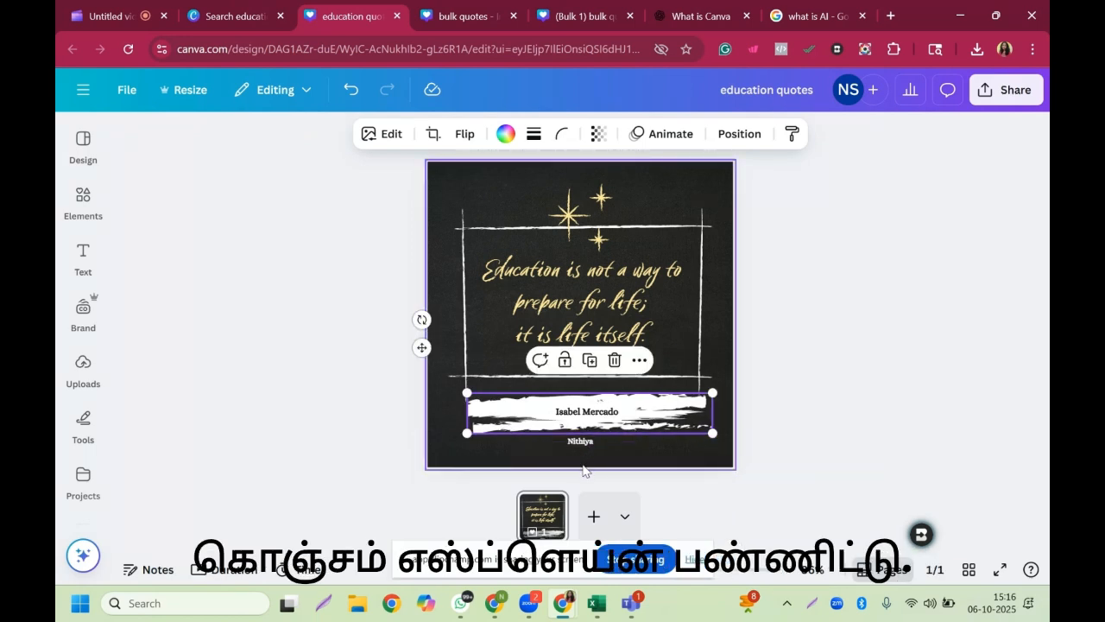
# Step: Move the creator's name slightly lower beneath the brush stroke and enlarge it to a font size of about 32
pyautogui.moveTo(584, 446); pyautogui.dragTo(585, 441)
pyautogui.click(393, 135)
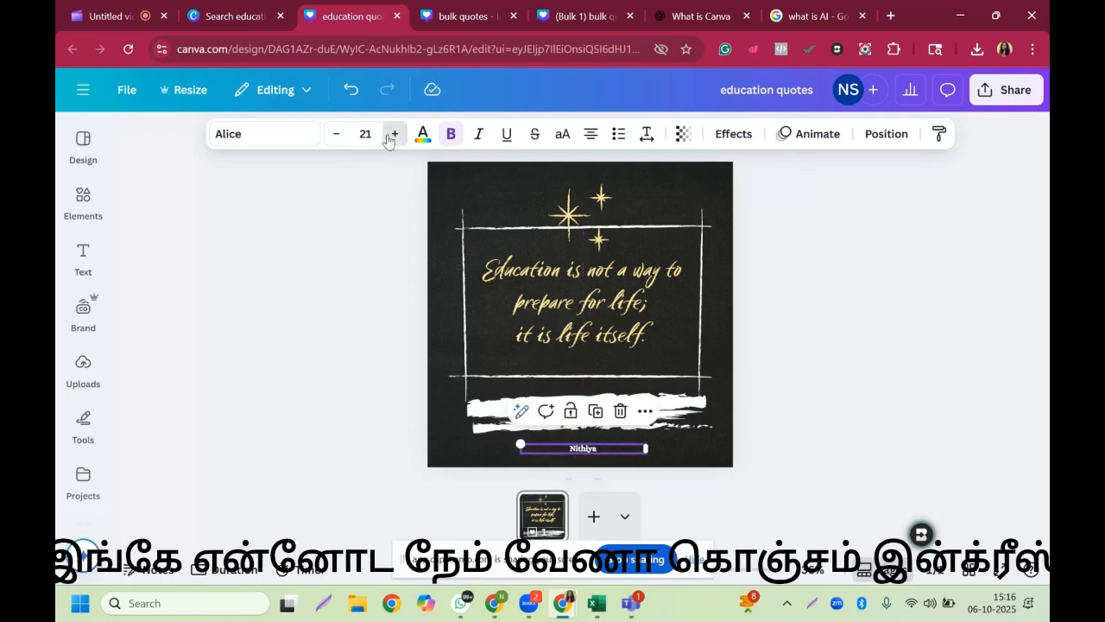
pyautogui.doubleClick(395, 134)
pyautogui.doubleClick(394, 133)
pyautogui.doubleClick(395, 133)
pyautogui.doubleClick(395, 133)
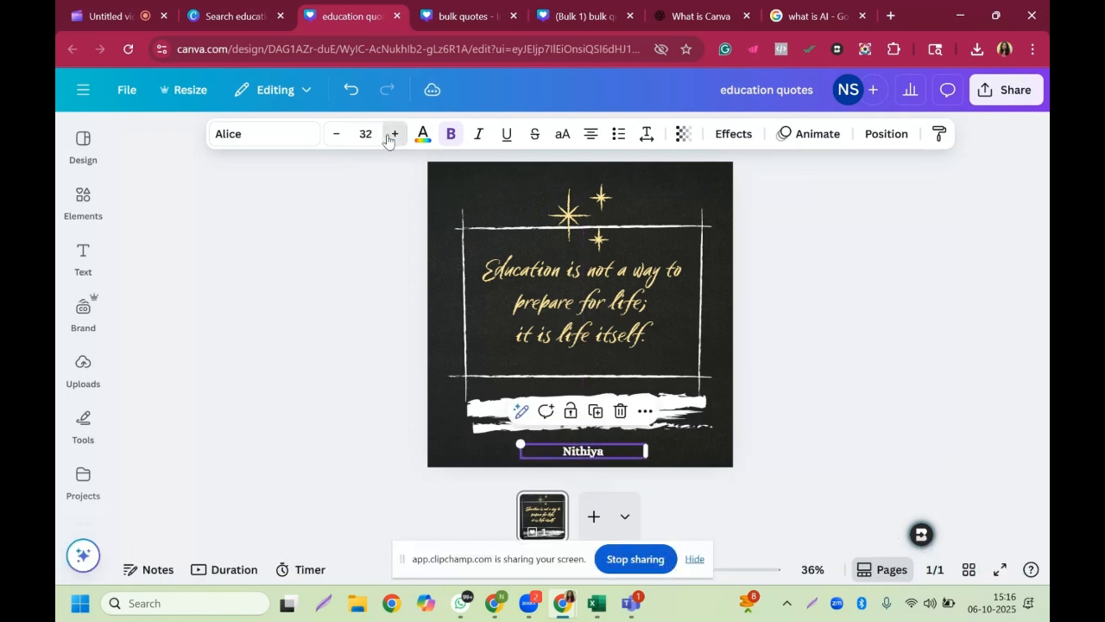
pyautogui.click(394, 133)
# Step: Stretch the rough brush stroke towards the poster's left edge, then delete it from behind the author name
pyautogui.click(503, 413)
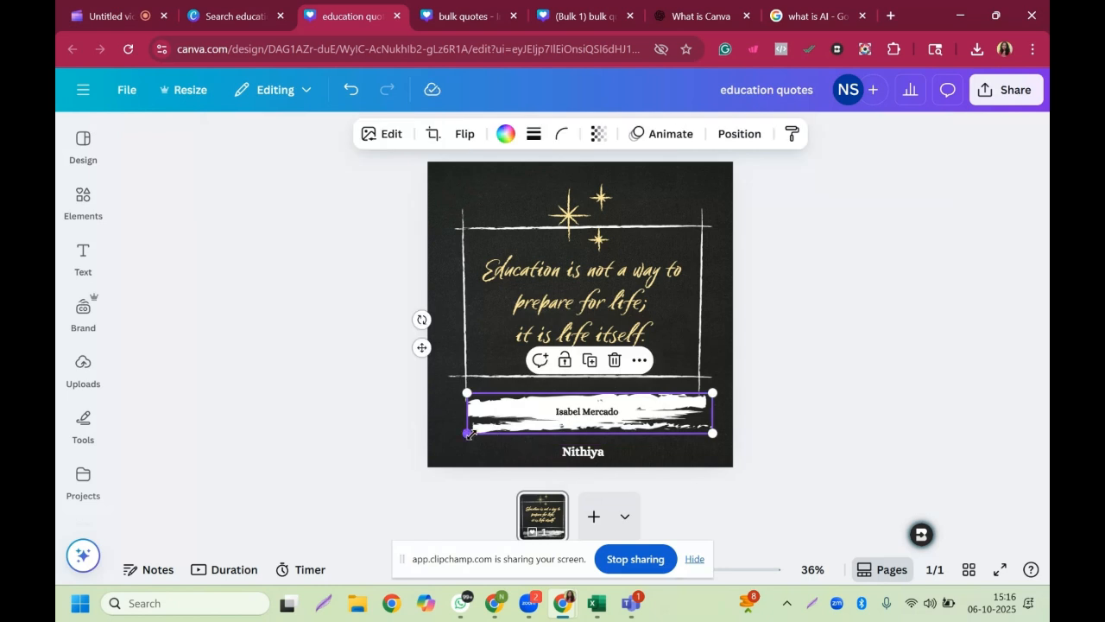
pyautogui.moveTo(467, 433)
pyautogui.mouseDown()
pyautogui.moveTo(435, 444)
pyautogui.moveTo(446, 437)
pyautogui.mouseUp()
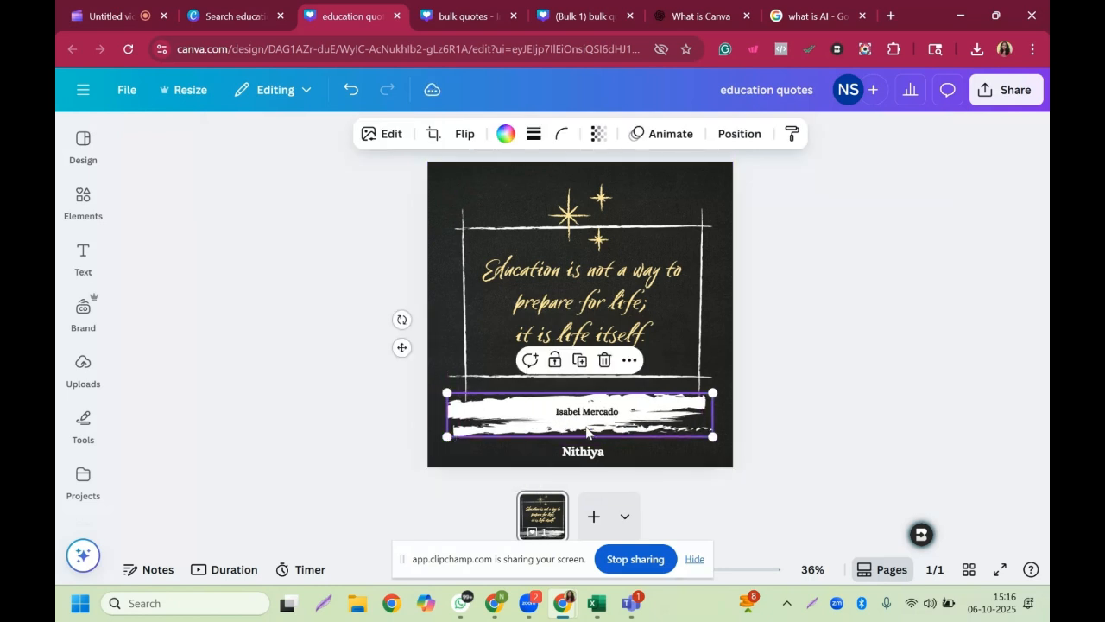
pyautogui.hotkey('ctrl', 'z')
pyautogui.hotkey('ctrl', 'y')
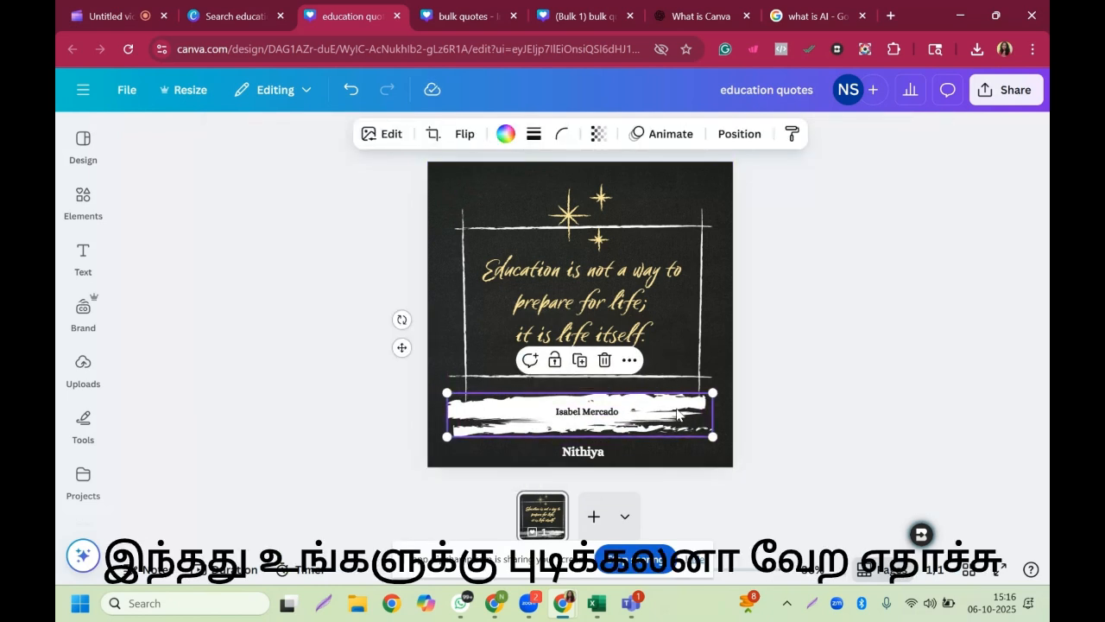
pyautogui.hotkey('ctrl', 'z')
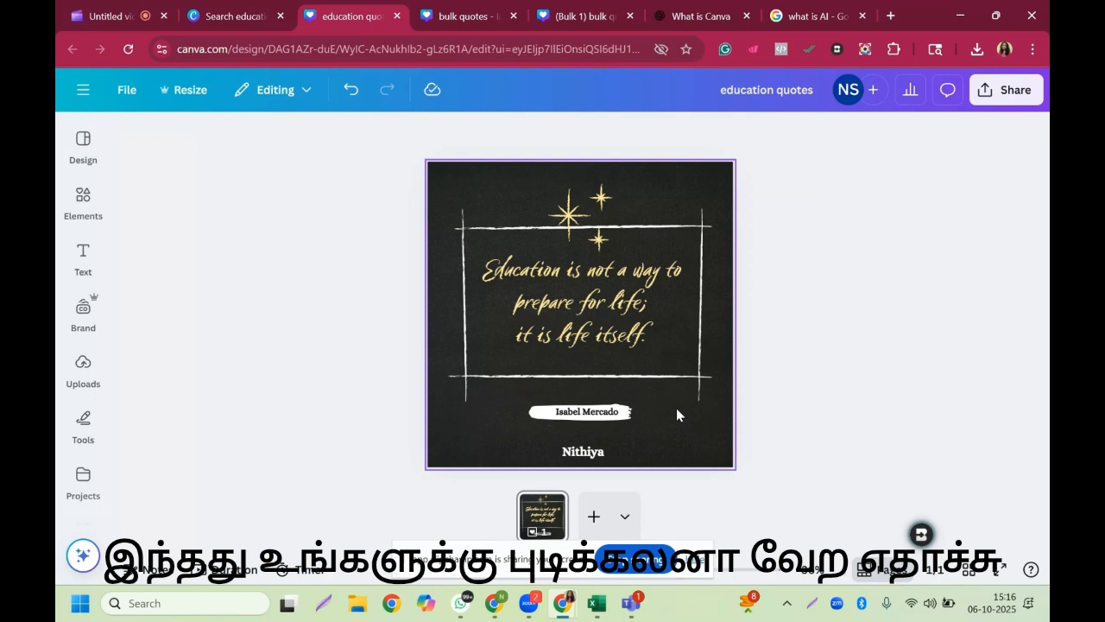
# Step: Enlarge the remaining smooth white brush shape behind the author name to span about the frame's width
pyautogui.click(537, 417)
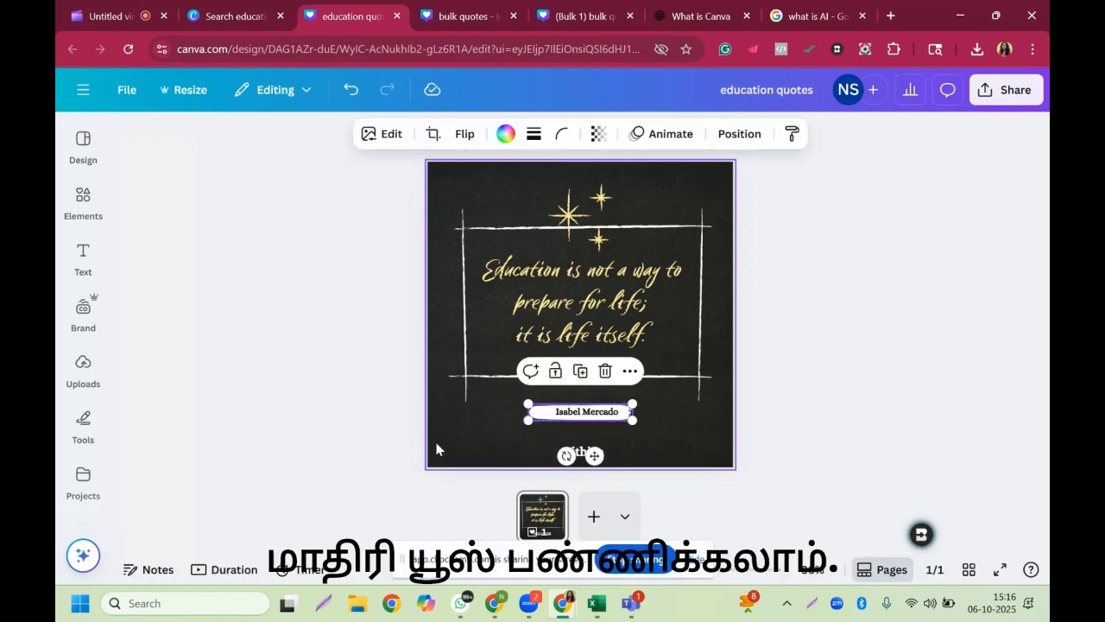
pyautogui.moveTo(524, 422); pyautogui.dragTo(454, 431)
pyautogui.moveTo(604, 434)
pyautogui.mouseDown()
pyautogui.moveTo(643, 421)
pyautogui.moveTo(618, 421)
pyautogui.moveTo(722, 432)
pyautogui.moveTo(660, 429)
pyautogui.mouseUp()
pyautogui.click(383, 347)
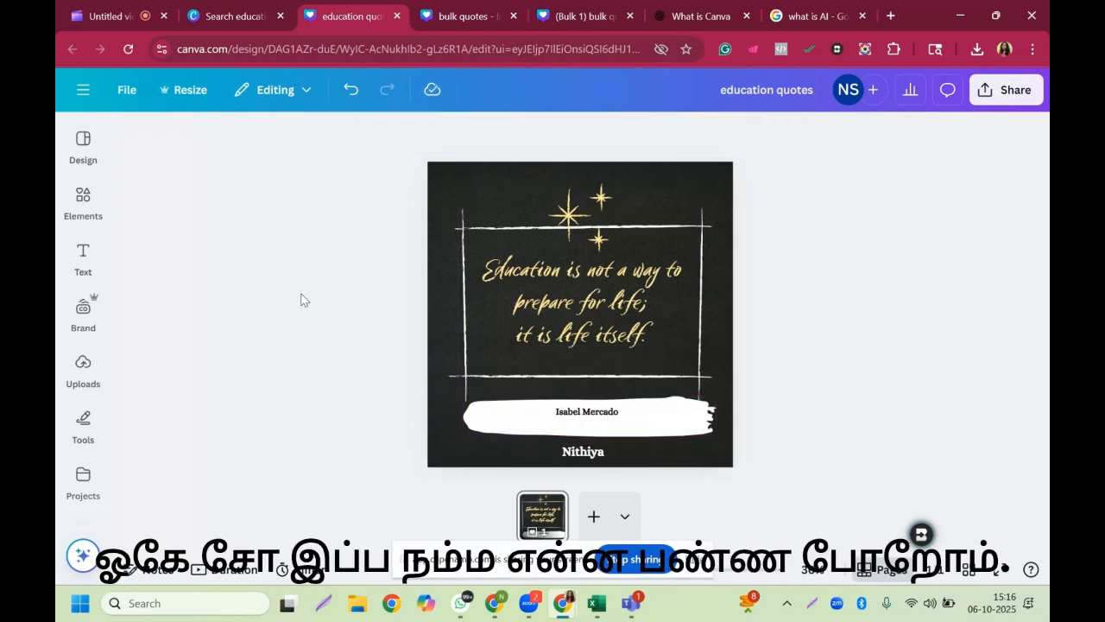
# Step: Look through the editor's side tools to locate Bulk create
pyautogui.click(82, 366)
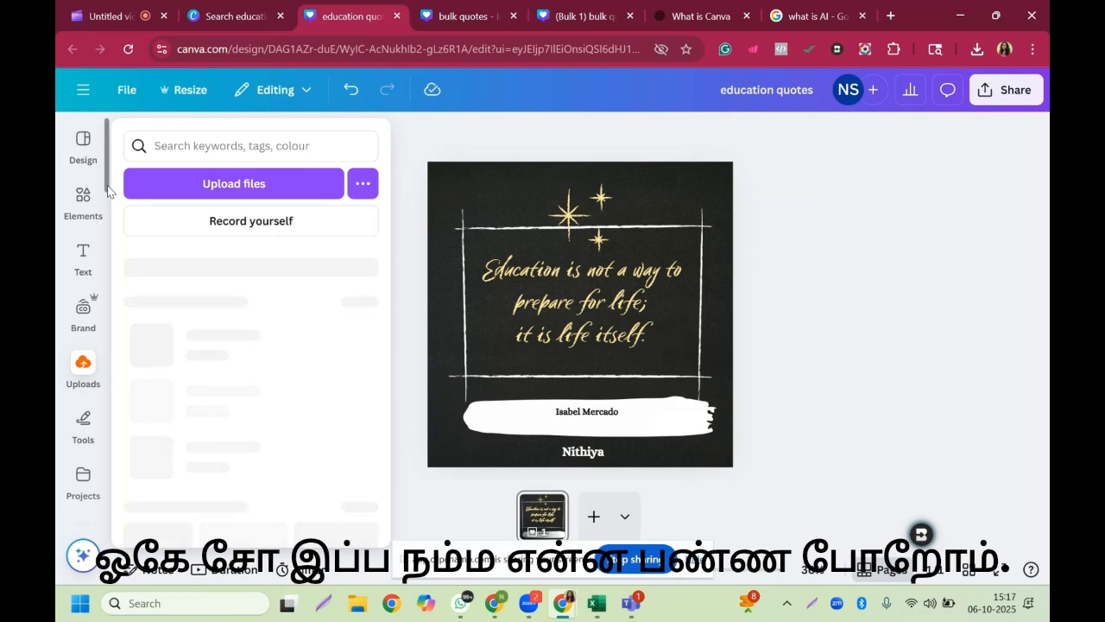
pyautogui.scroll(-3, 113, 285)
pyautogui.scroll(-3, 114, 414)
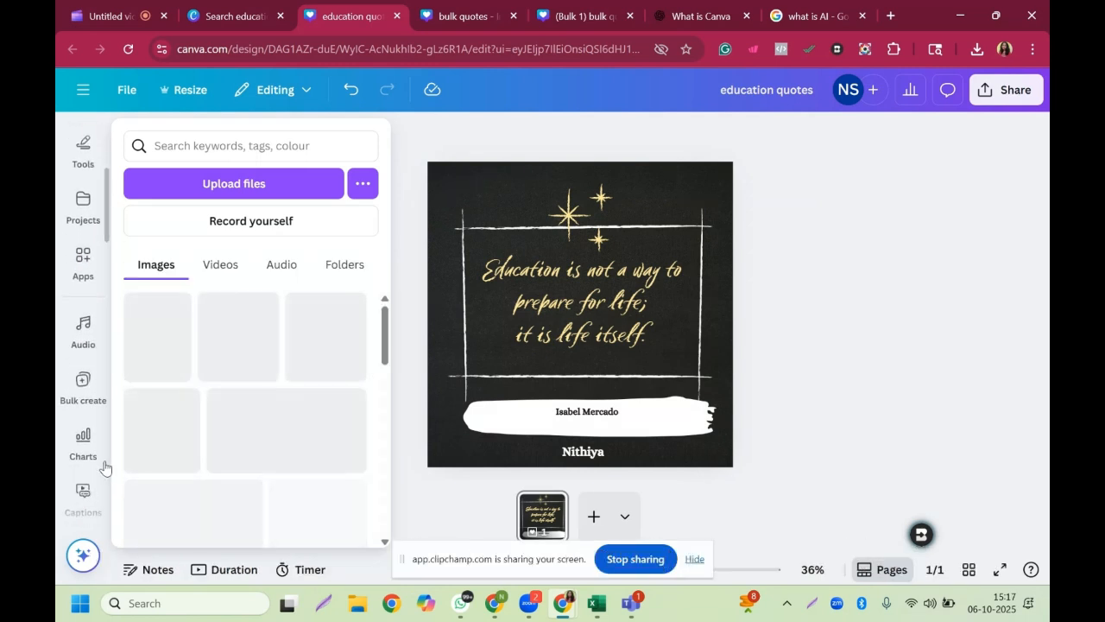
pyautogui.click(102, 243)
pyautogui.scroll(-2, 95, 250)
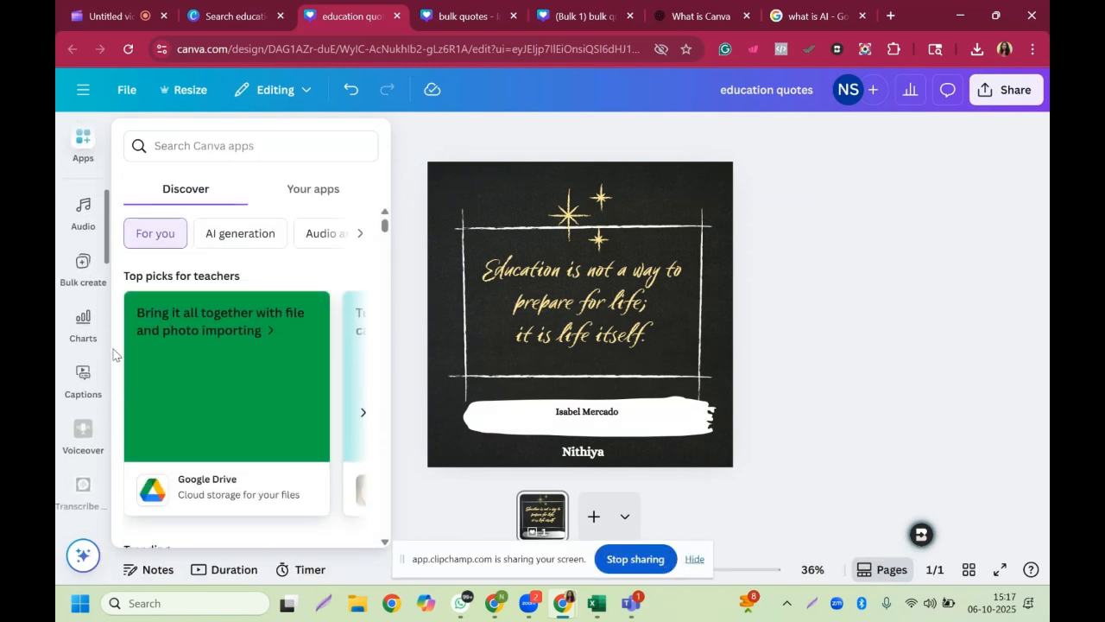
pyautogui.click(83, 266)
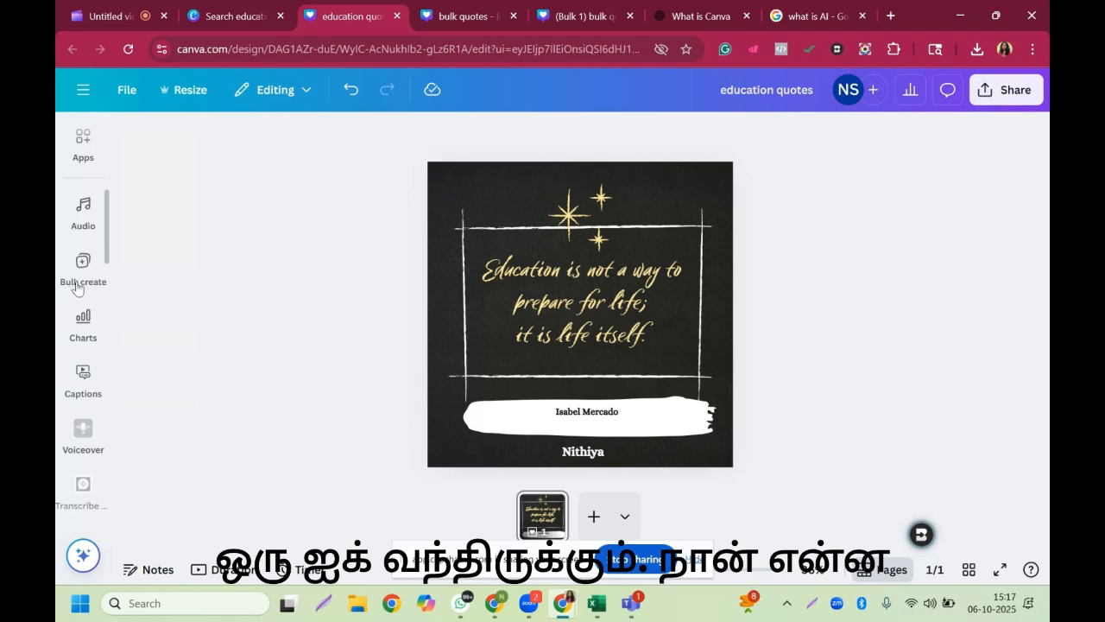
pyautogui.click(83, 220)
pyautogui.scroll(1, 105, 192)
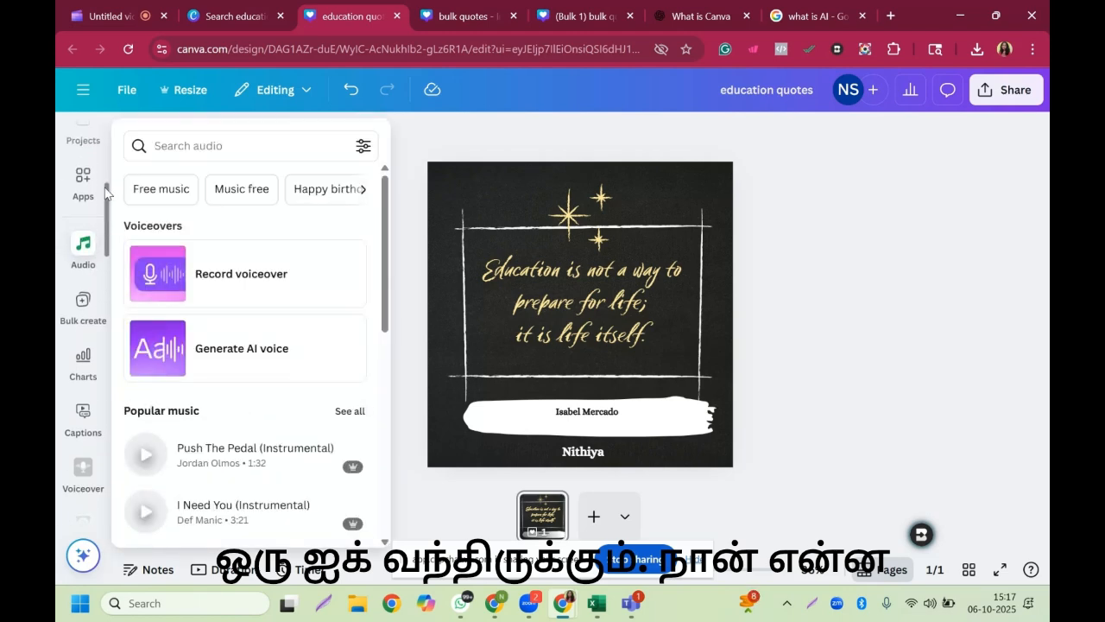
# Step: Search the Canva apps for "bulk create" and open the Bulk create app
pyautogui.click(86, 183)
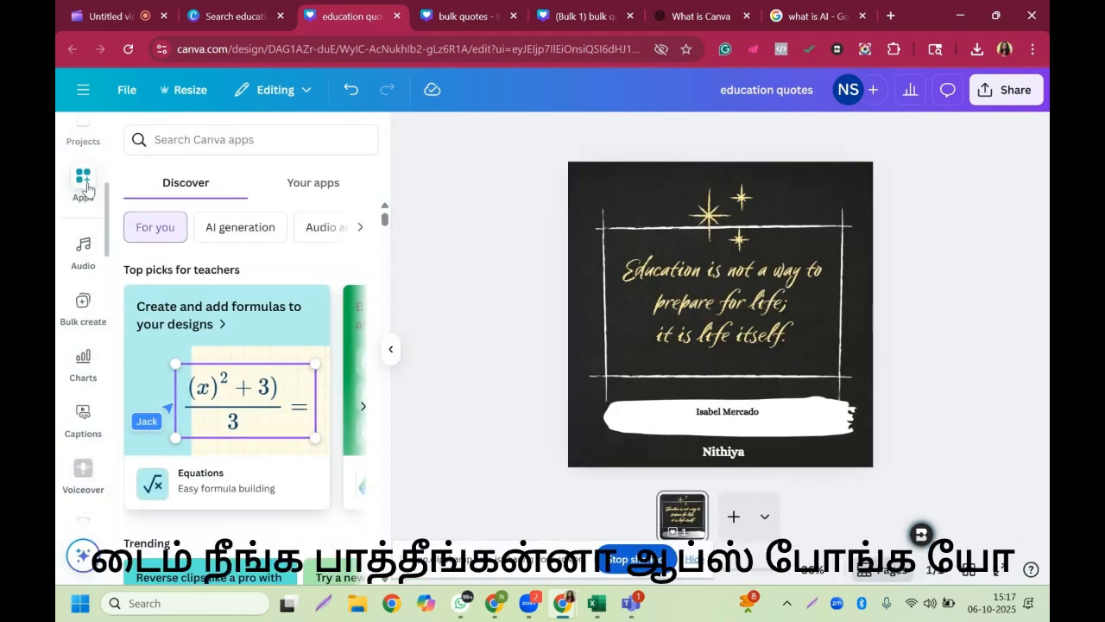
pyautogui.click(293, 184)
pyautogui.click(174, 128)
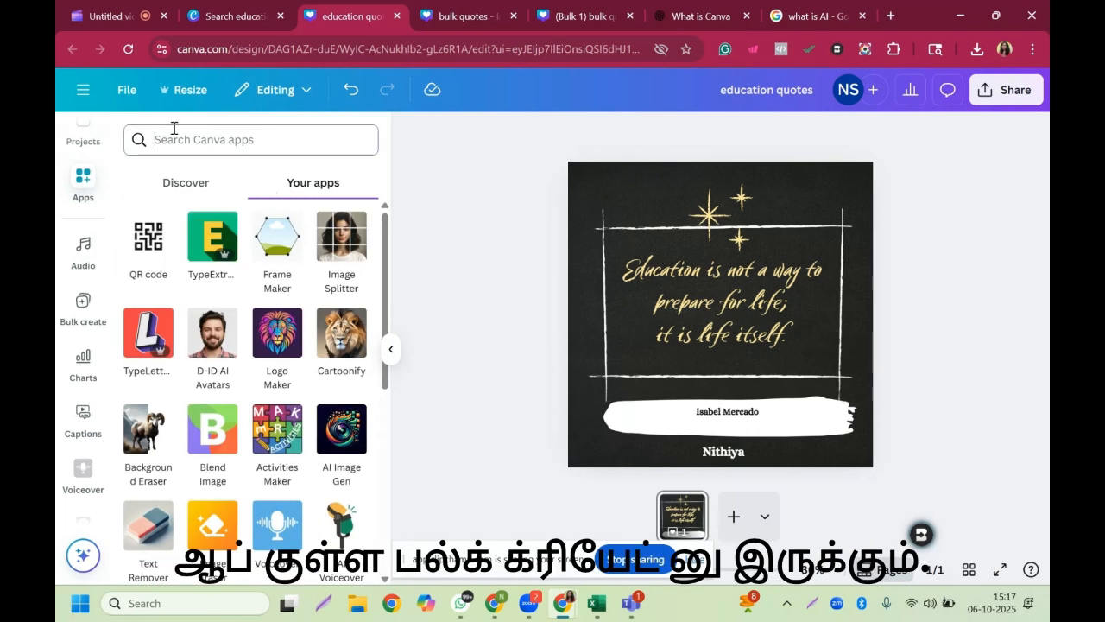
pyautogui.write('bulk')
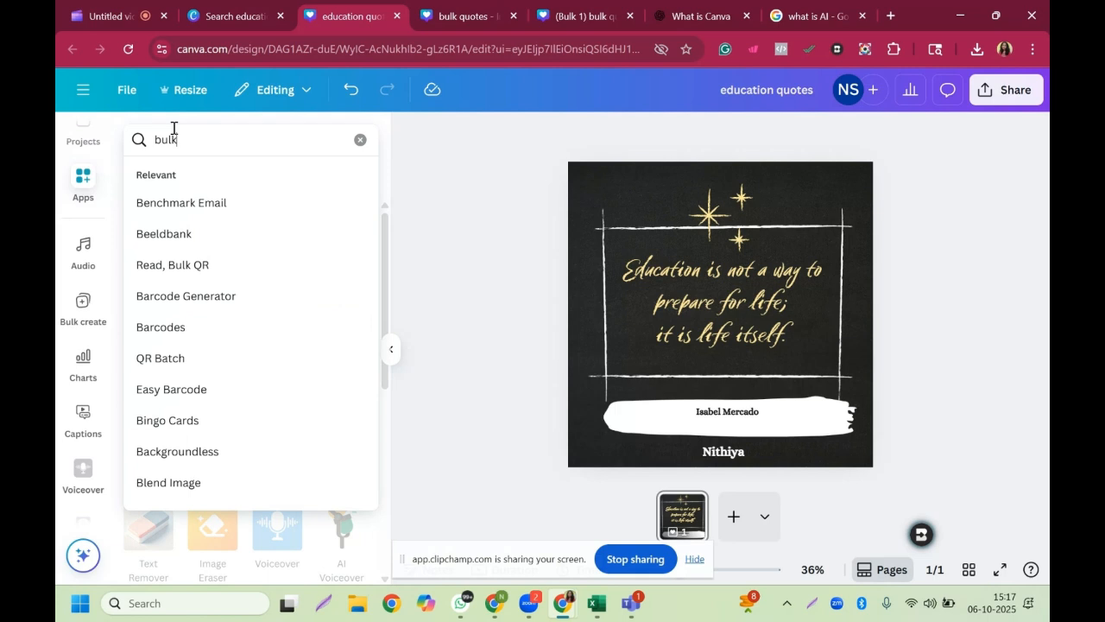
pyautogui.write(' crea')
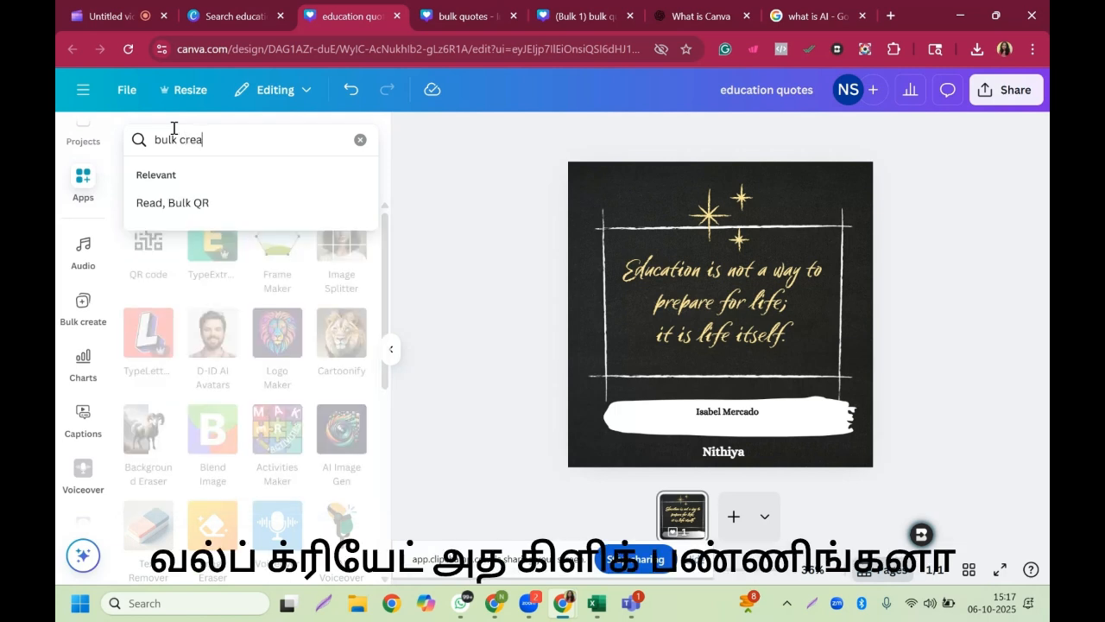
pyautogui.write('te')
pyautogui.press('Return')
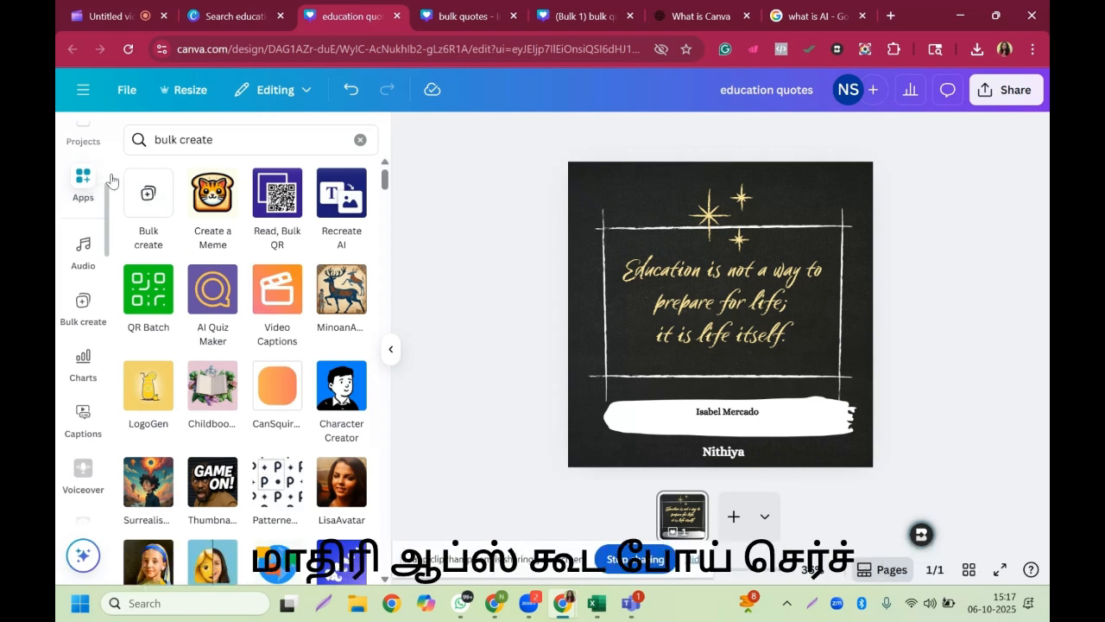
pyautogui.click(148, 197)
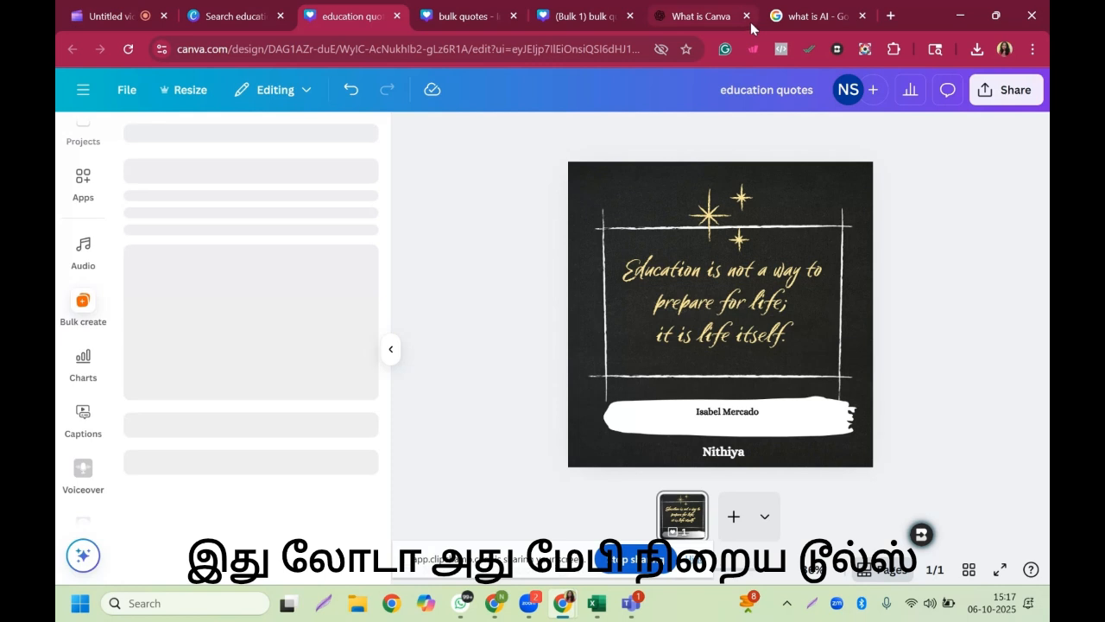
# Step: Close the "What is Canva", "what is AI" and education template search browser tabs, along with the Microsoft Teams window
pyautogui.click(746, 15)
pyautogui.click(747, 15)
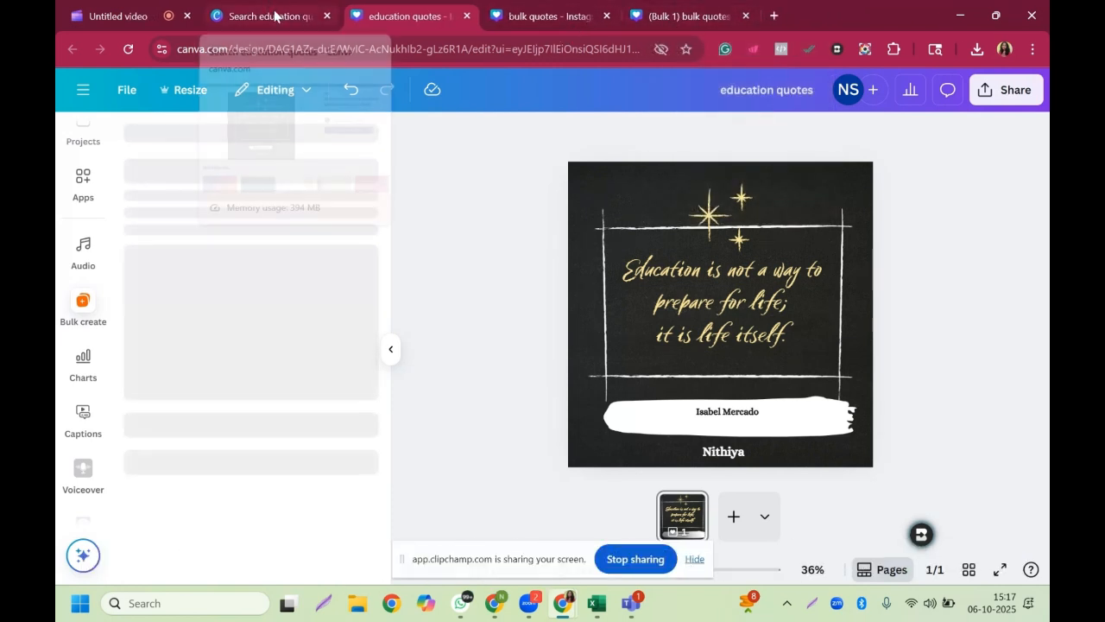
pyautogui.click(327, 15)
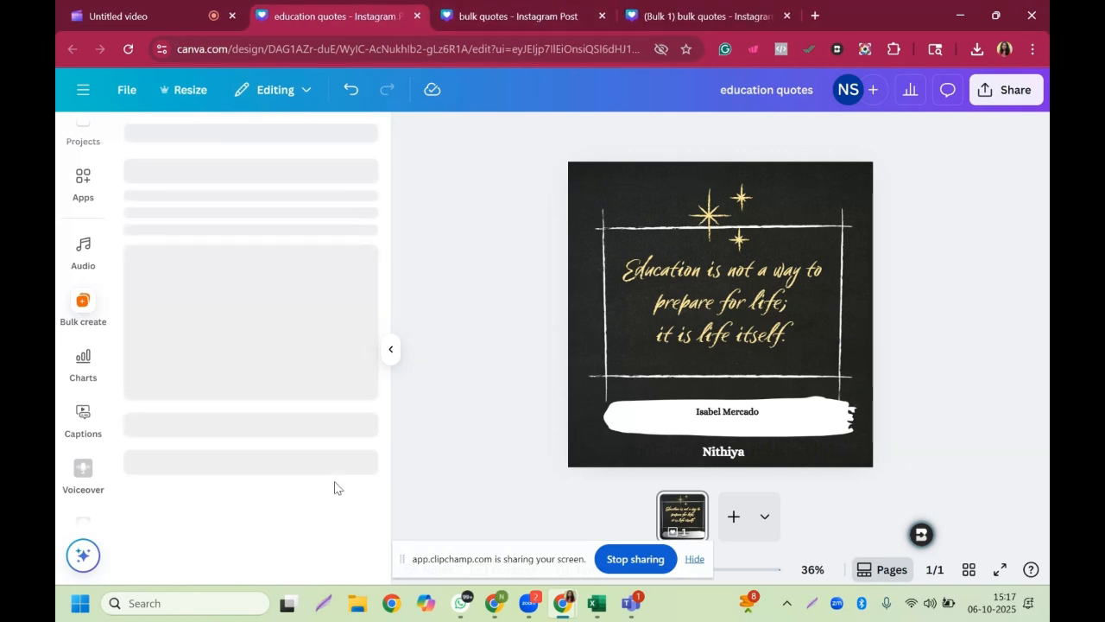
pyautogui.moveTo(630, 600)
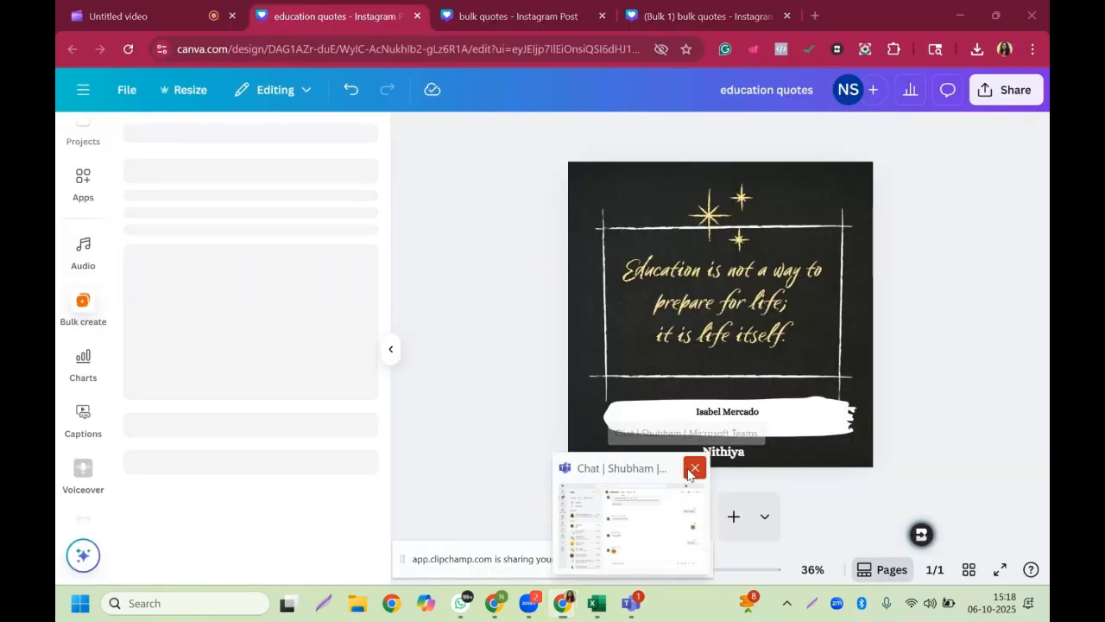
pyautogui.click(698, 533)
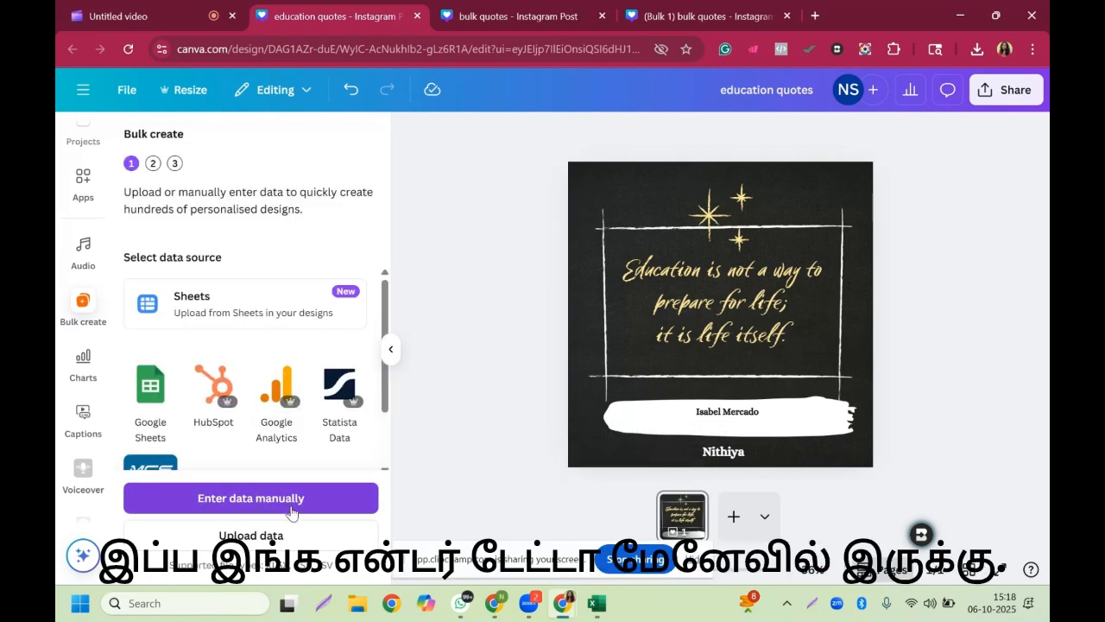
# Step: Upload the 30_Days_Motivational_Quotes_for_Students_Tamil CSV file from the Desktop as the bulk create data source
pyautogui.click(272, 536)
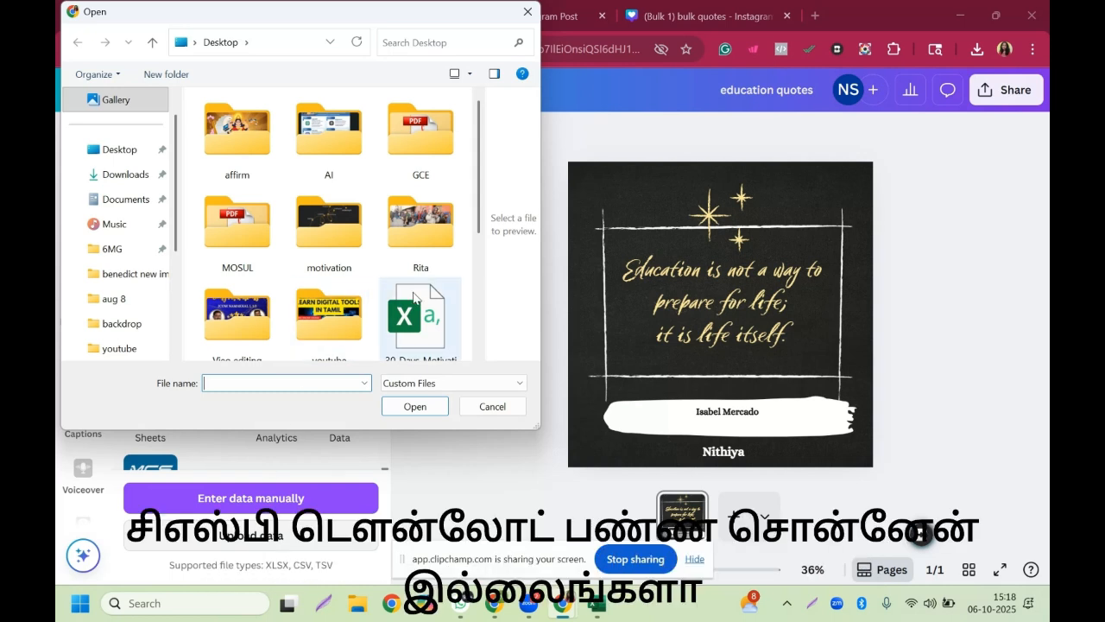
pyautogui.scroll(-3, 477, 173)
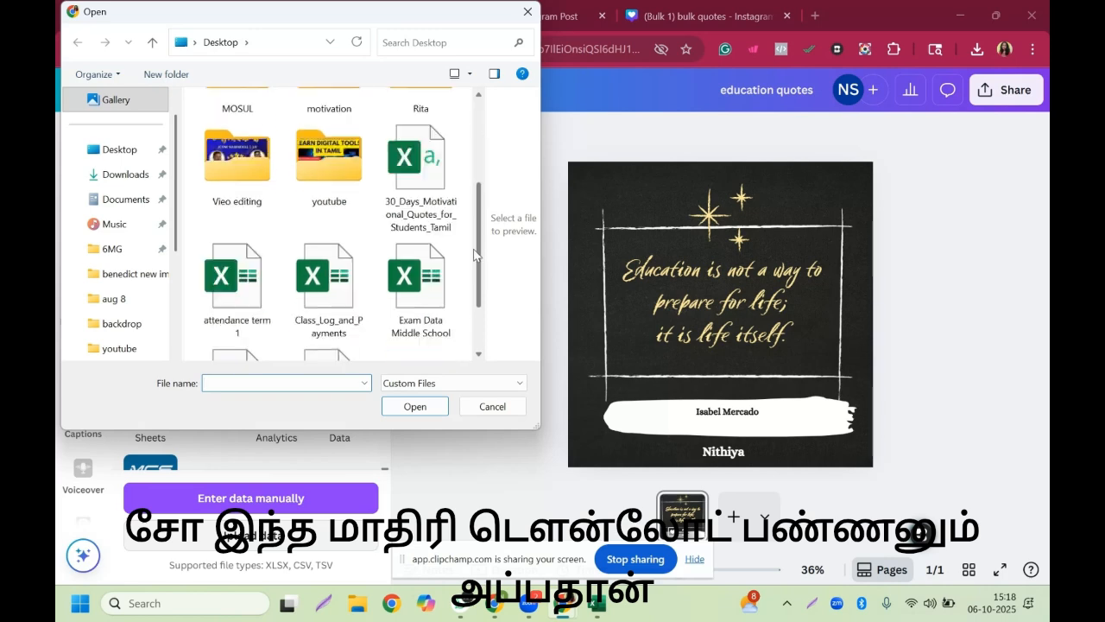
pyautogui.click(442, 167)
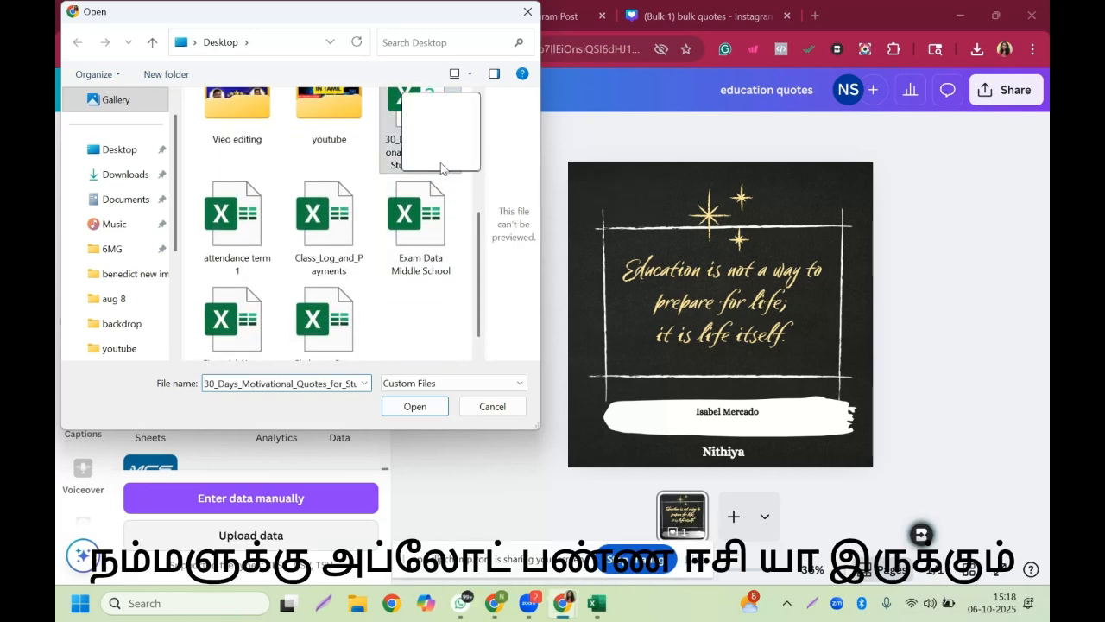
pyautogui.click(415, 405)
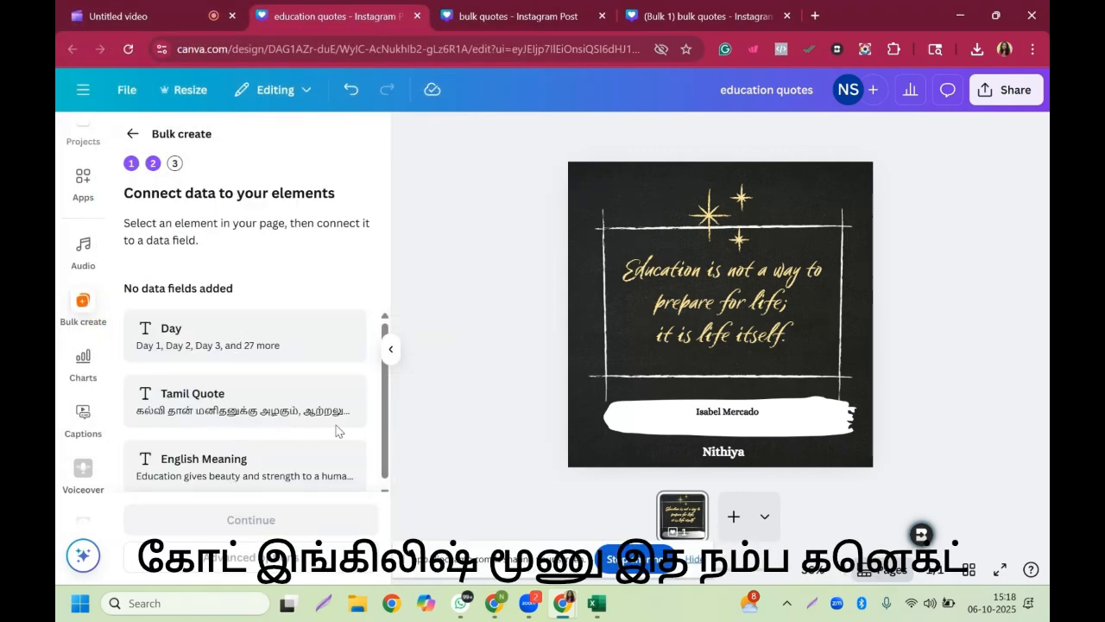
# Step: Duplicate the quote text, shrink the copy to a font size of about 37.2 and place it above the frame
pyautogui.click(572, 355)
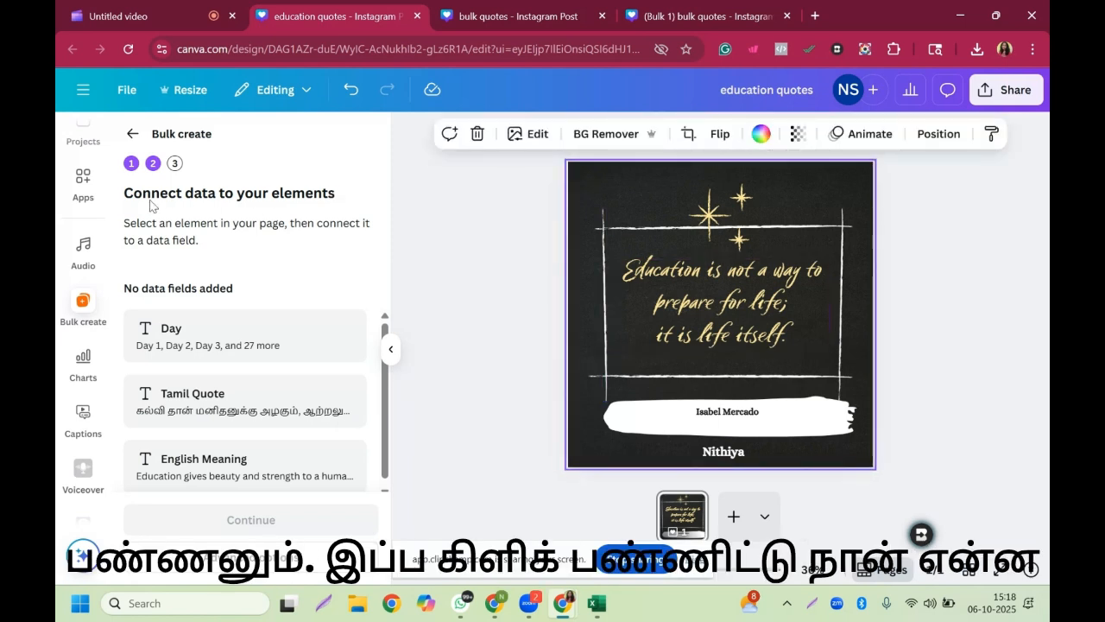
pyautogui.click(707, 294)
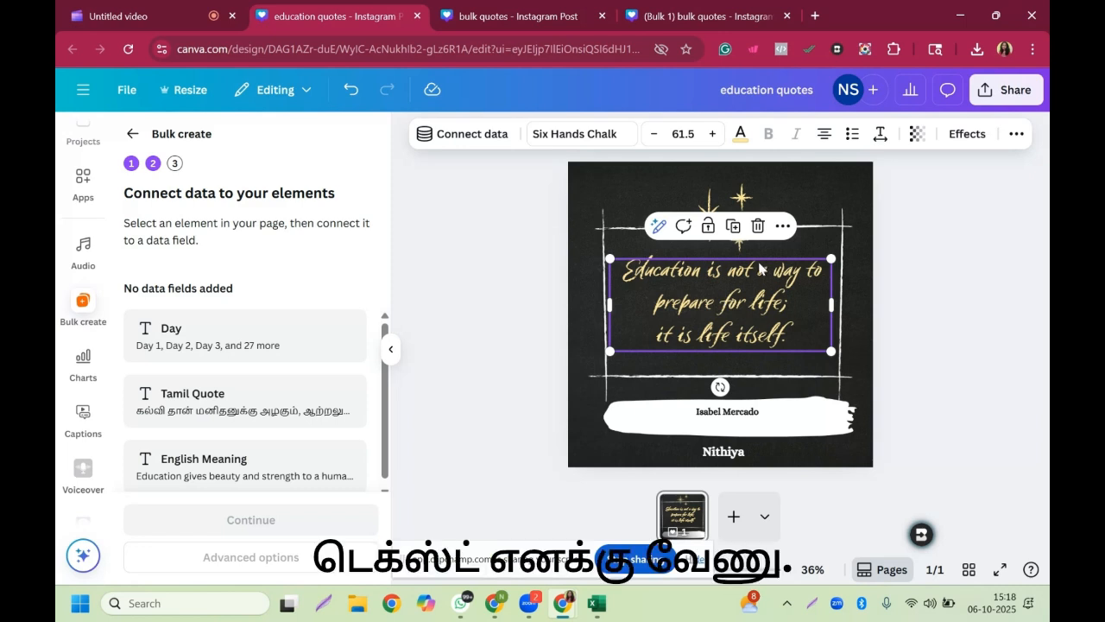
pyautogui.click(662, 188)
pyautogui.hotkey('ctrl', 'v')
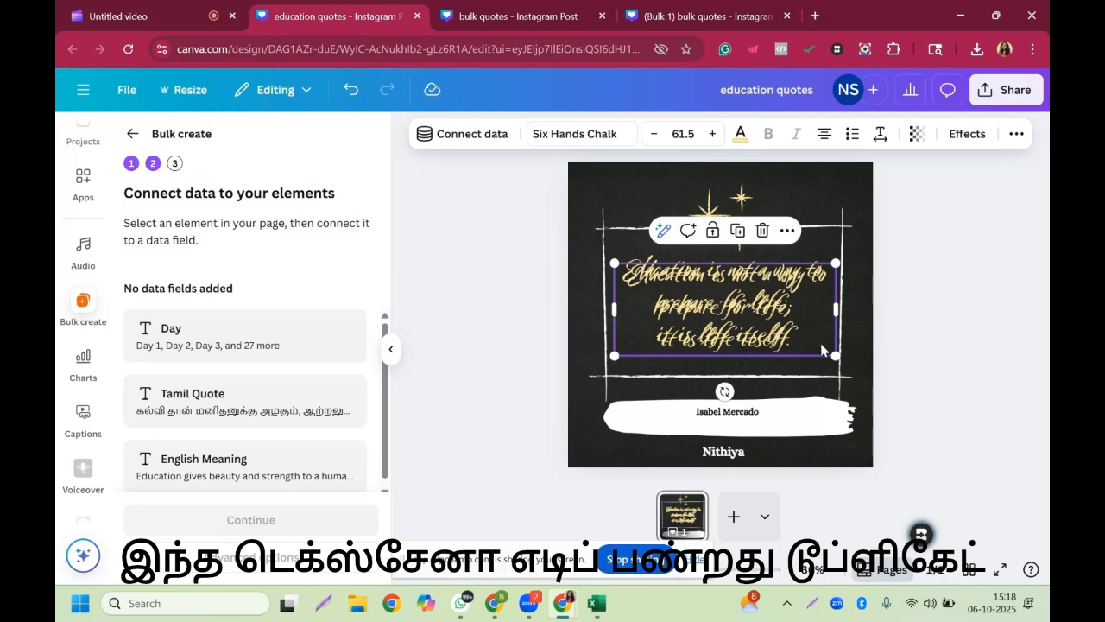
pyautogui.moveTo(830, 354); pyautogui.dragTo(747, 318)
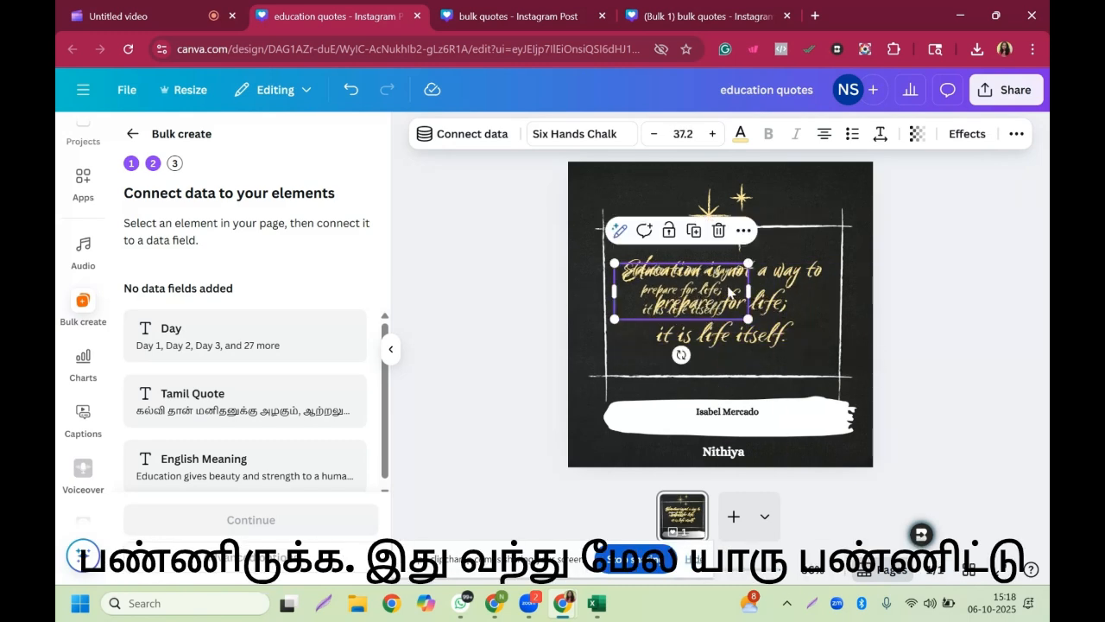
pyautogui.moveTo(717, 285); pyautogui.dragTo(696, 190)
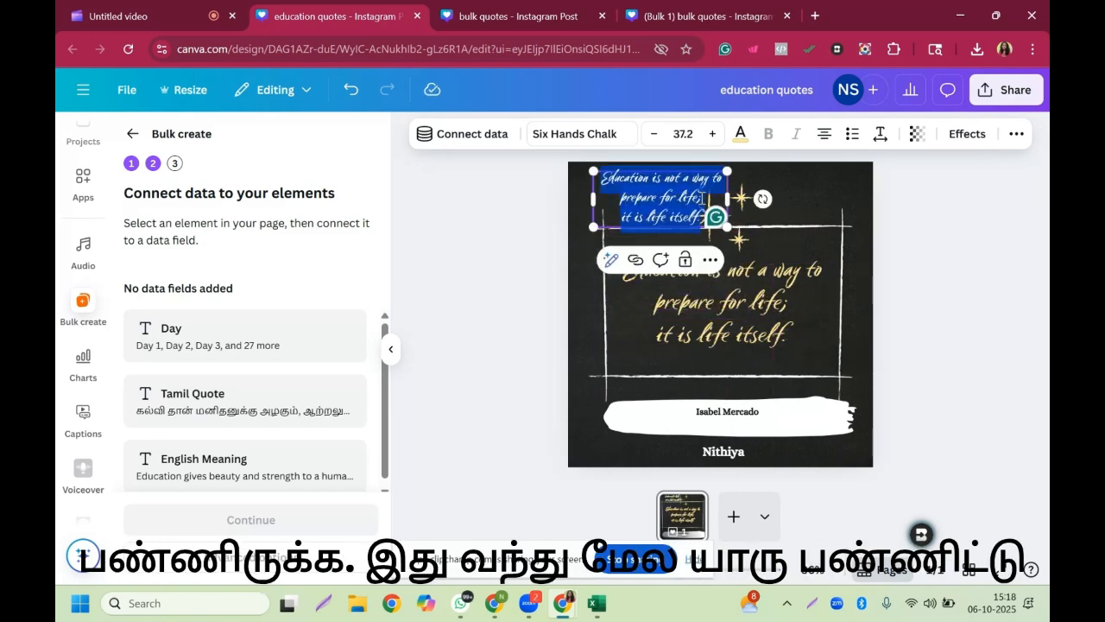
# Step: Replace the copied quote text above the frame with "DAY"
pyautogui.doubleClick(701, 196)
pyautogui.write('Day')
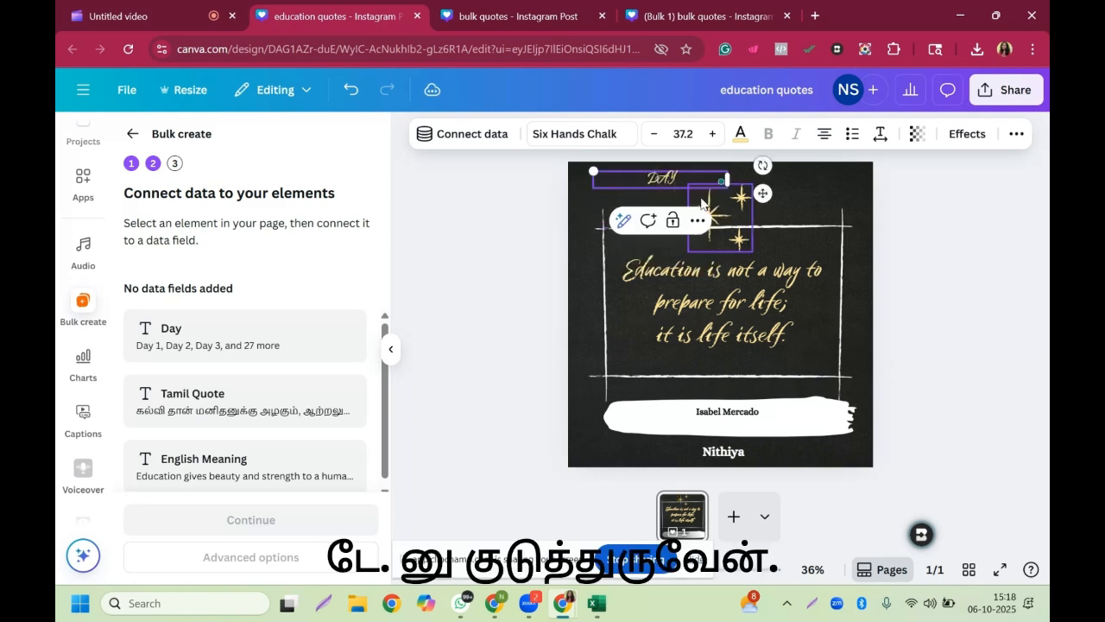
pyautogui.press('BackSpace')
pyautogui.press('BackSpace')
pyautogui.write('AY')
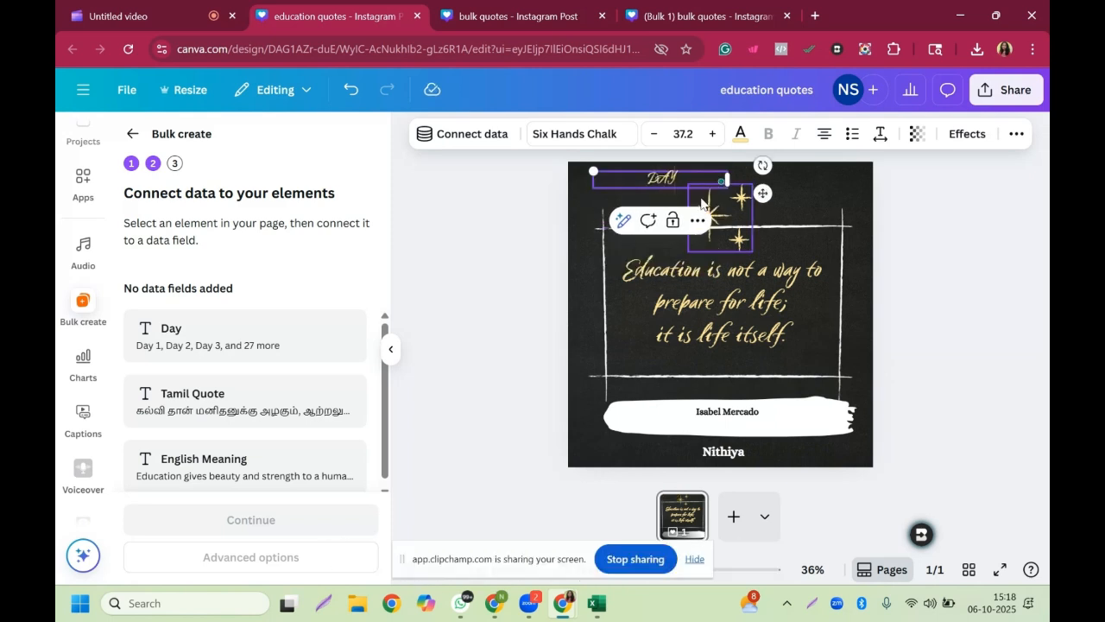
# Step: Change the font of the DAY text to League Spartan
pyautogui.doubleClick(659, 171)
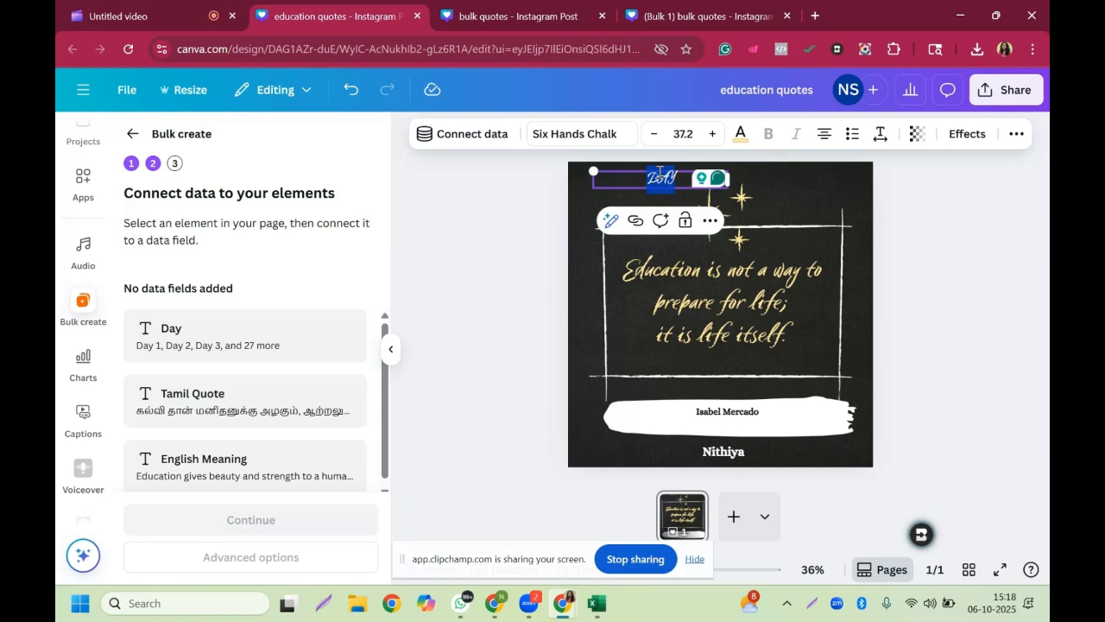
pyautogui.click(572, 131)
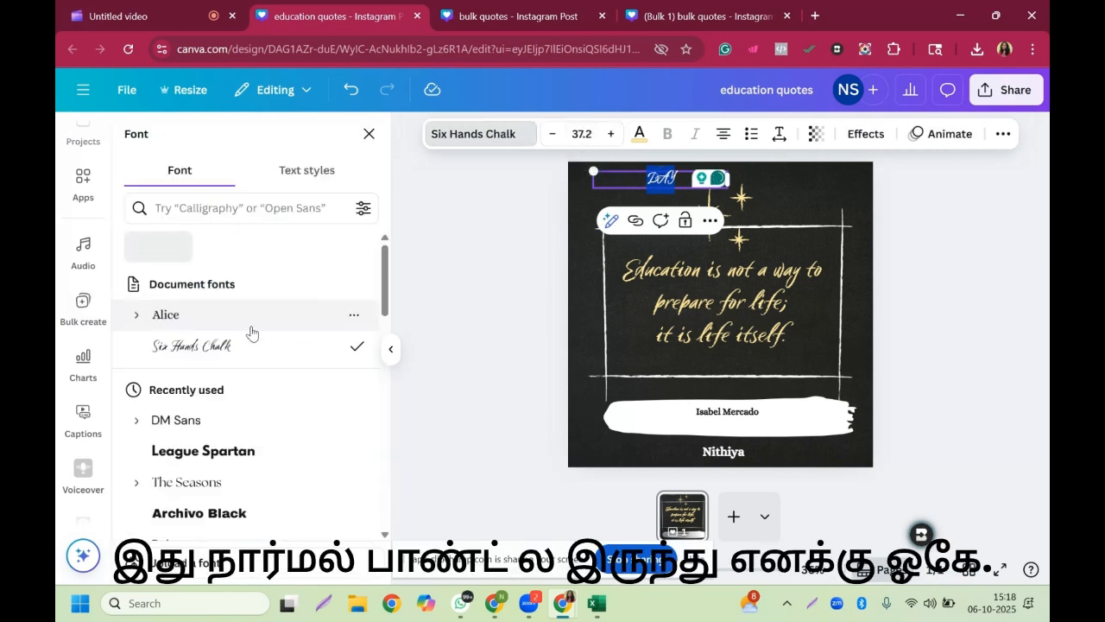
pyautogui.click(234, 451)
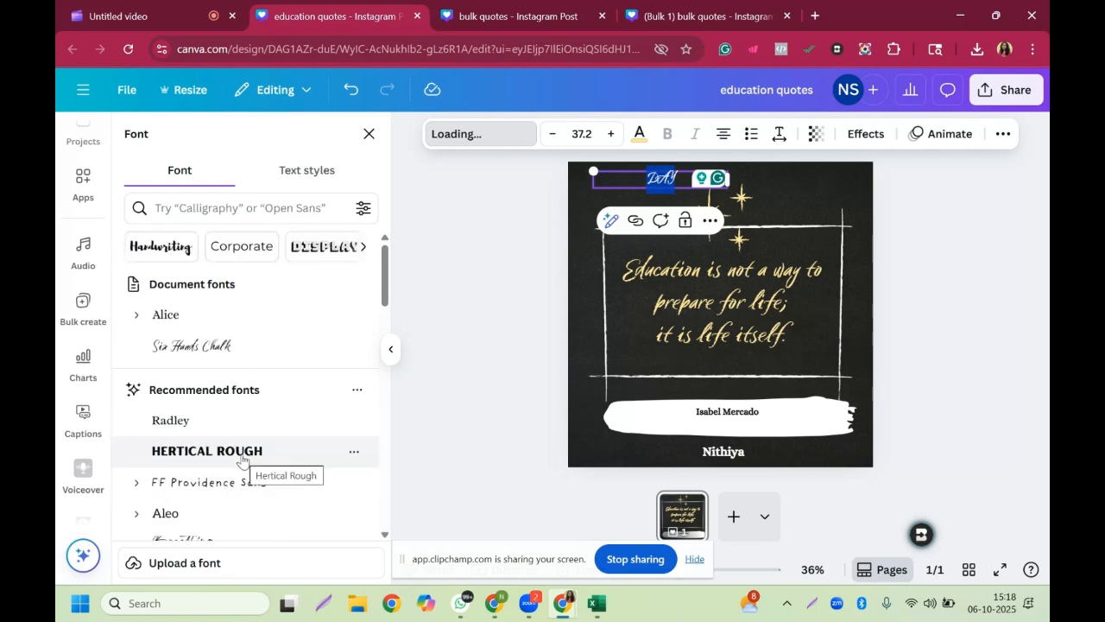
pyautogui.scroll(-3, 385, 380)
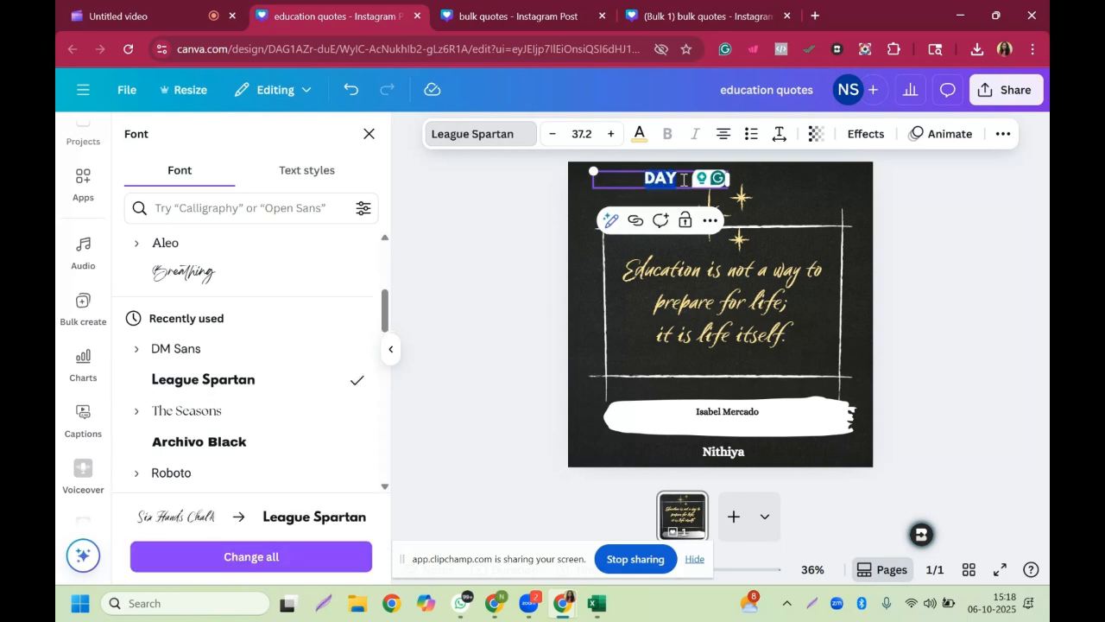
pyautogui.press('Escape')
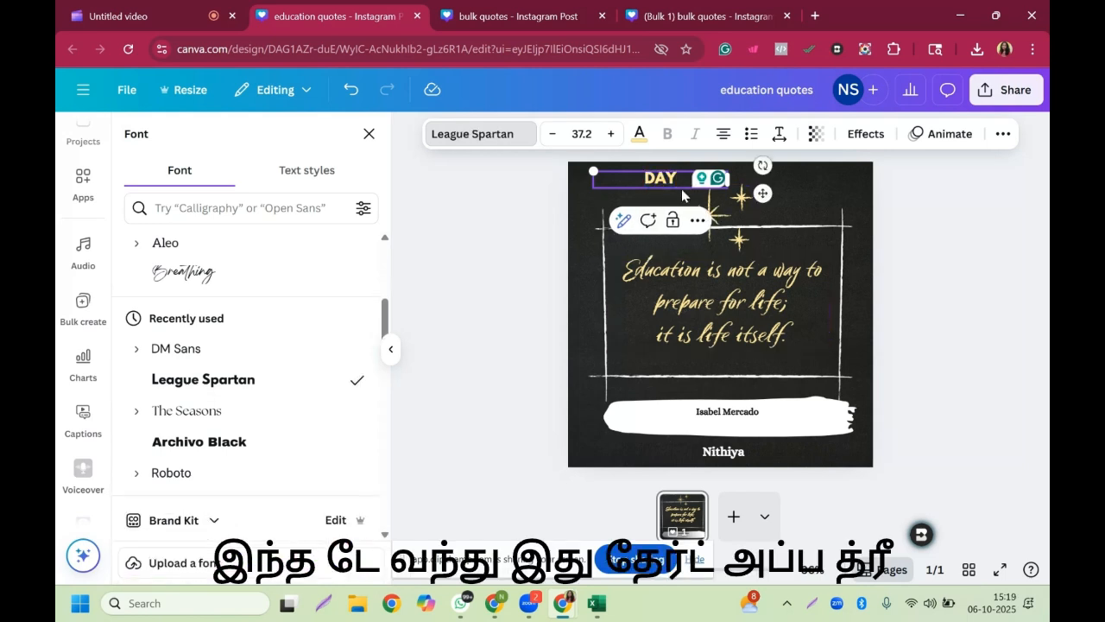
# Step: Close the font list and connect the DAY text above the frame to the Day data field
pyautogui.click(726, 286)
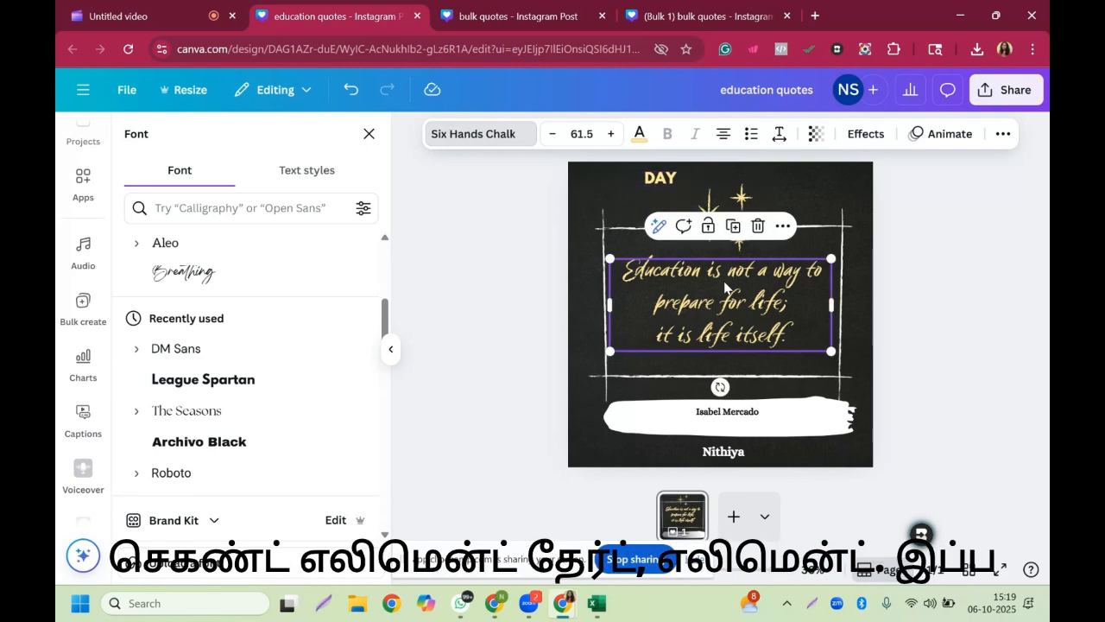
pyautogui.click(752, 414)
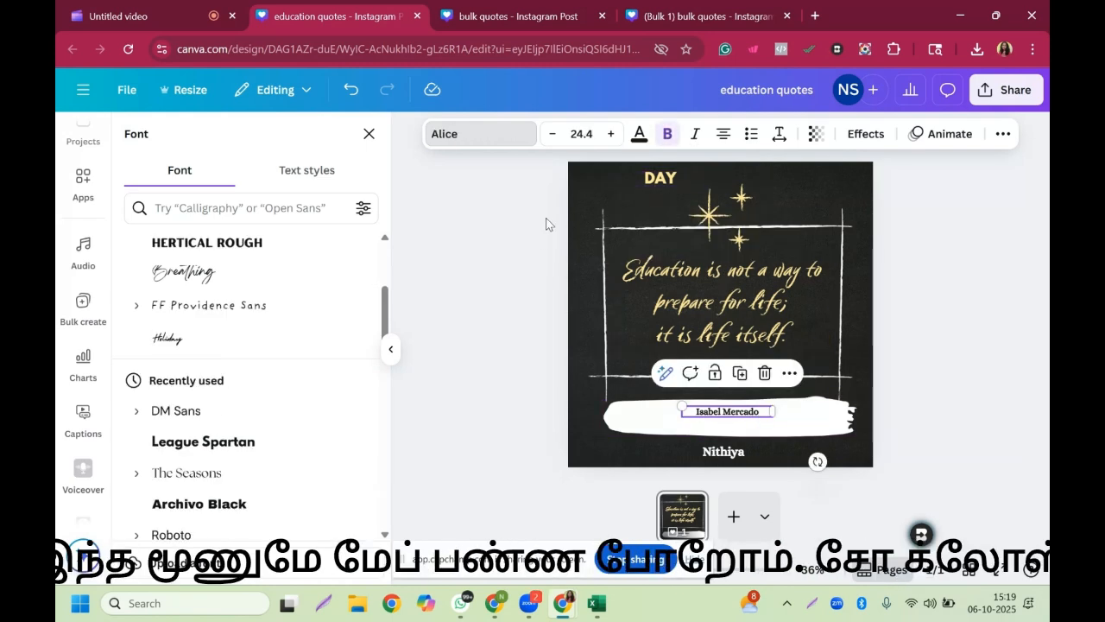
pyautogui.click(369, 134)
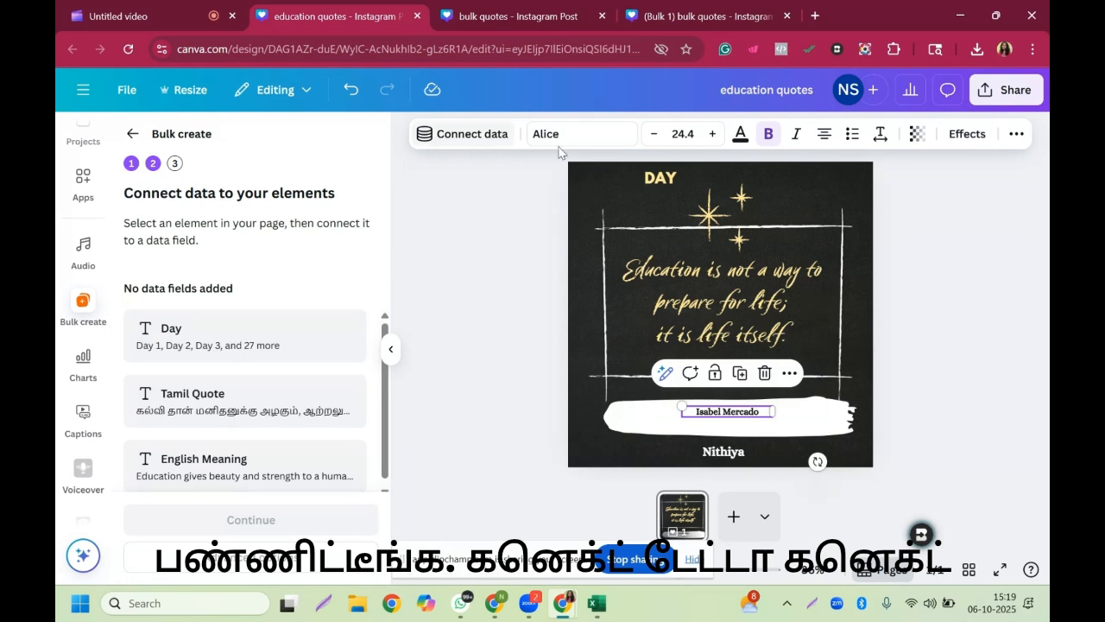
pyautogui.click(663, 181)
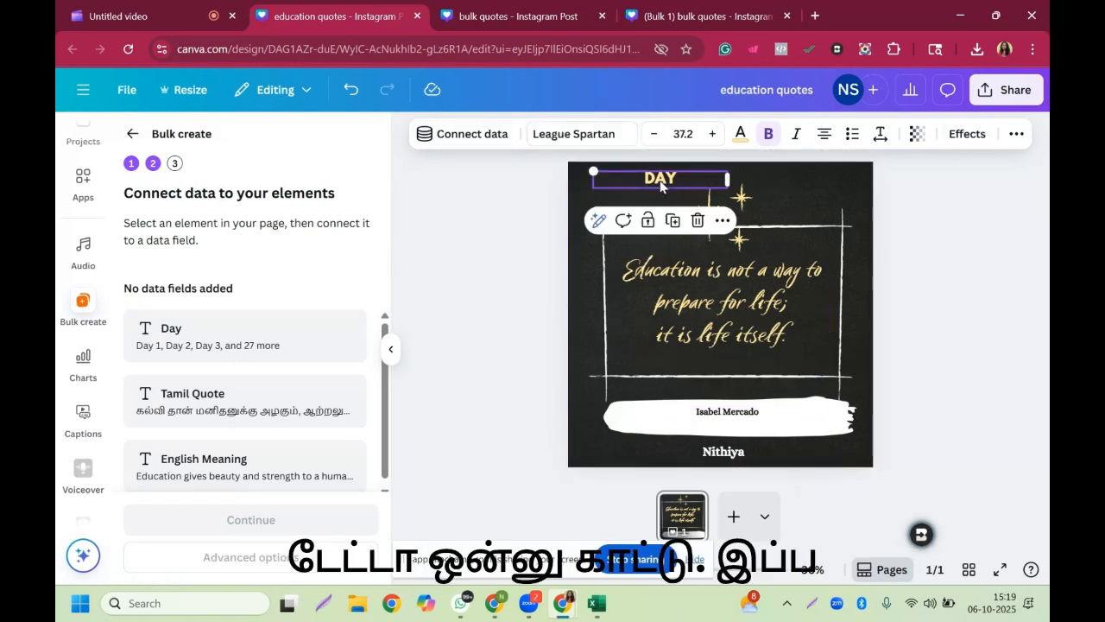
pyautogui.click(472, 136)
pyautogui.click(396, 253)
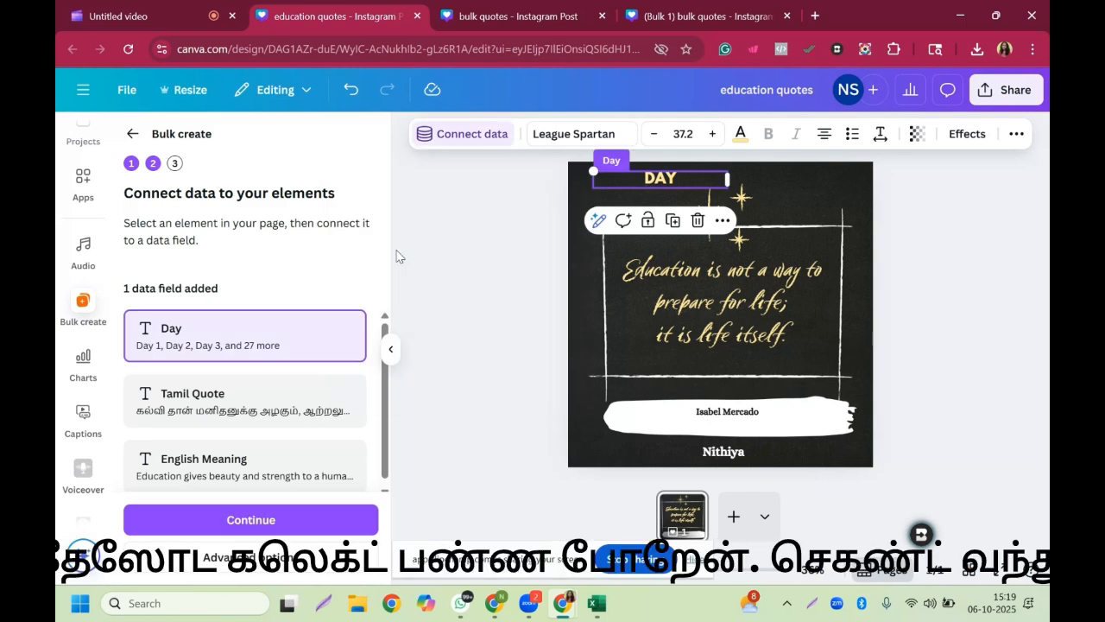
# Step: Connect the main quote text to the Tamil Quote field and the author text on the white brush stroke to the English Meaning field
pyautogui.click(688, 316)
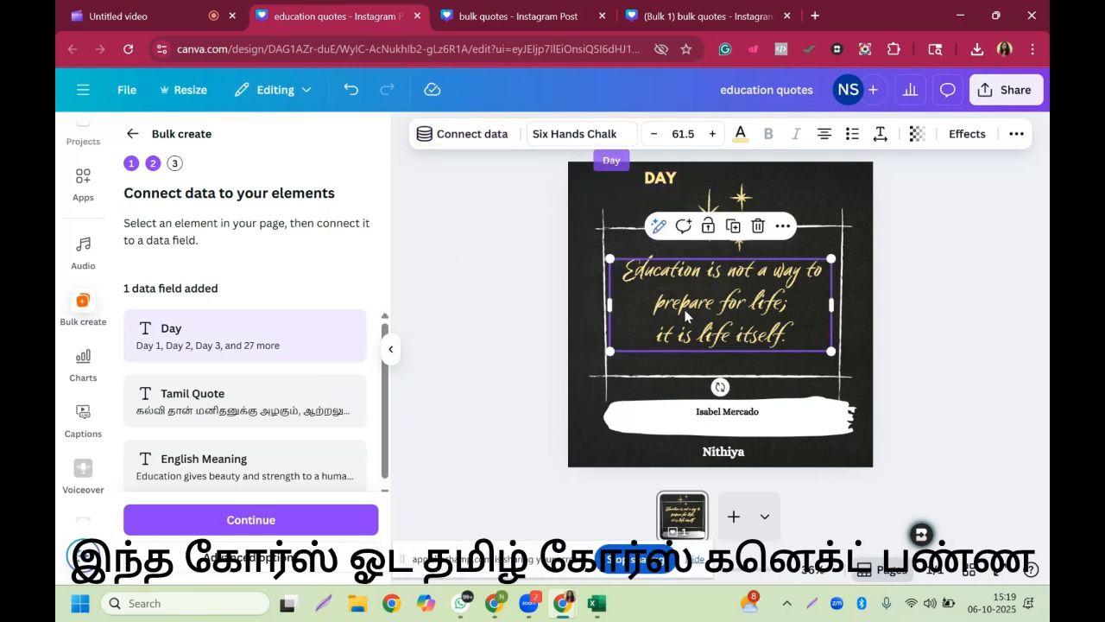
pyautogui.click(461, 138)
pyautogui.click(411, 292)
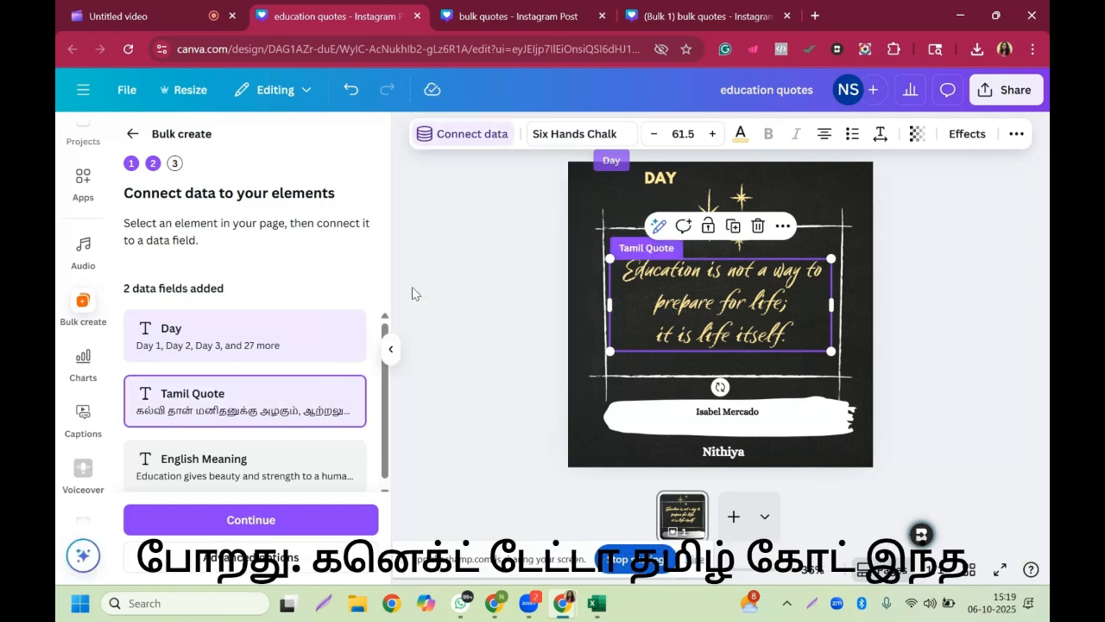
pyautogui.click(735, 416)
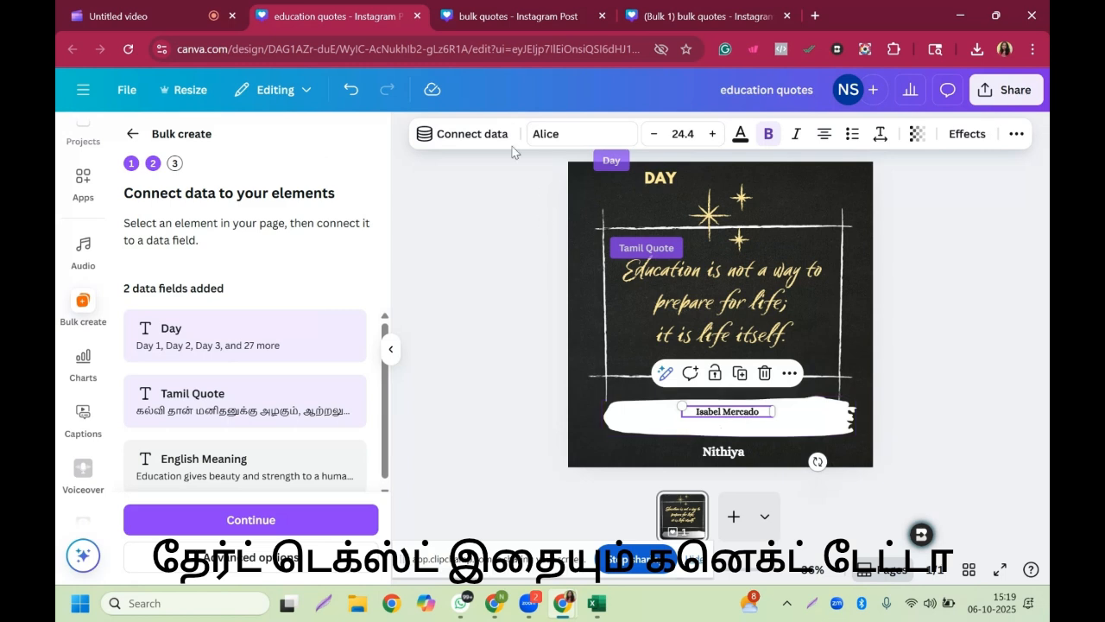
pyautogui.click(453, 134)
pyautogui.click(410, 316)
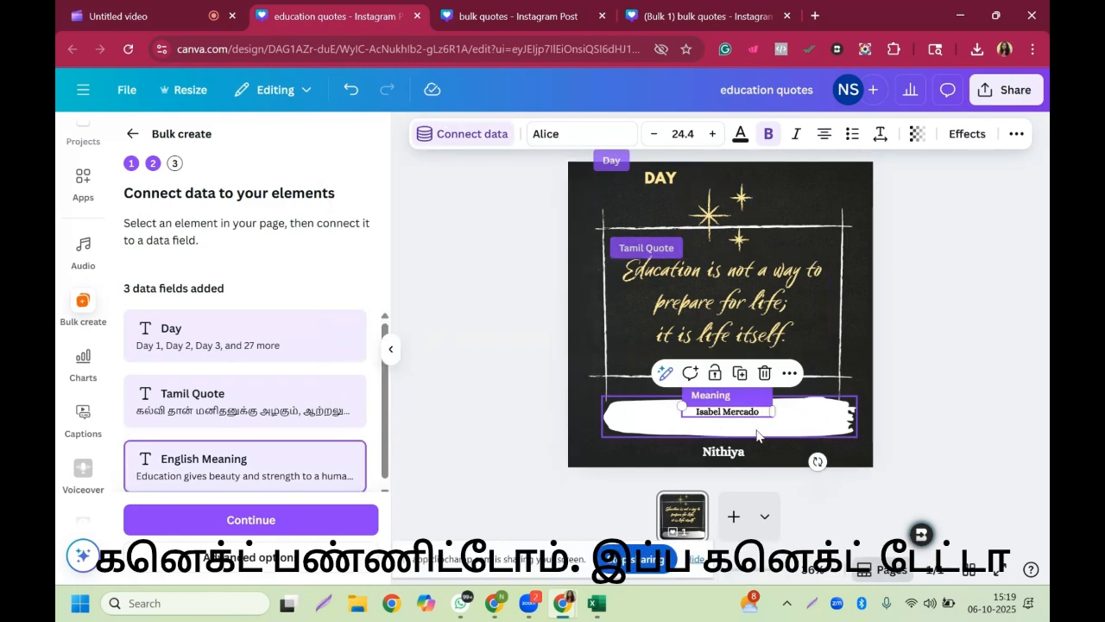
# Step: Generate 30 designs from all the data rows and open the resulting bulk design
pyautogui.click(259, 521)
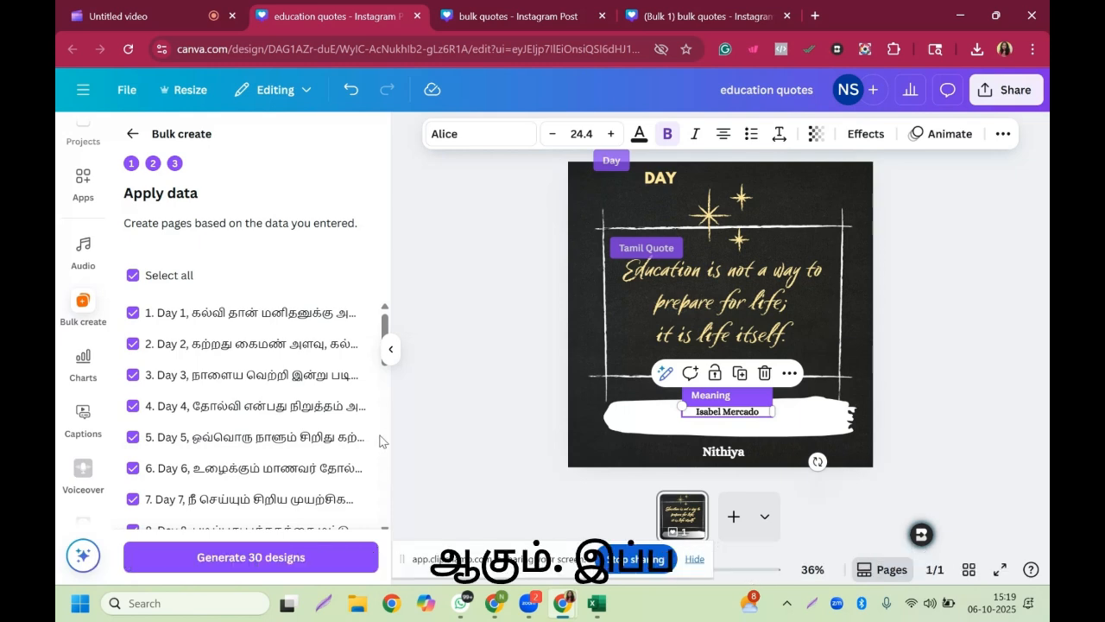
pyautogui.moveTo(384, 348); pyautogui.dragTo(385, 438)
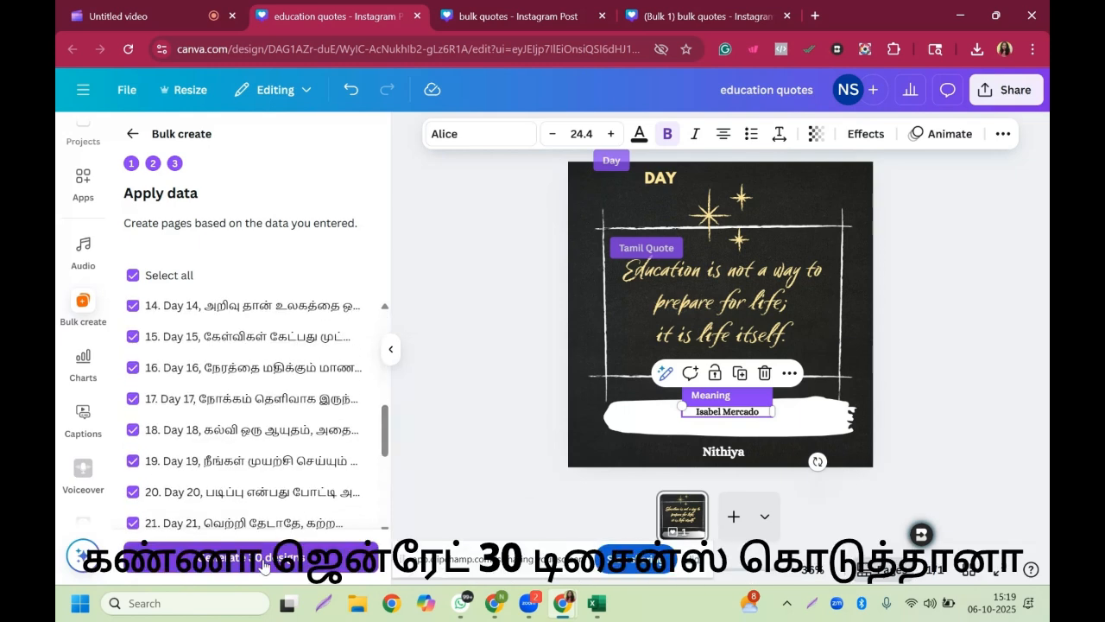
pyautogui.click(263, 563)
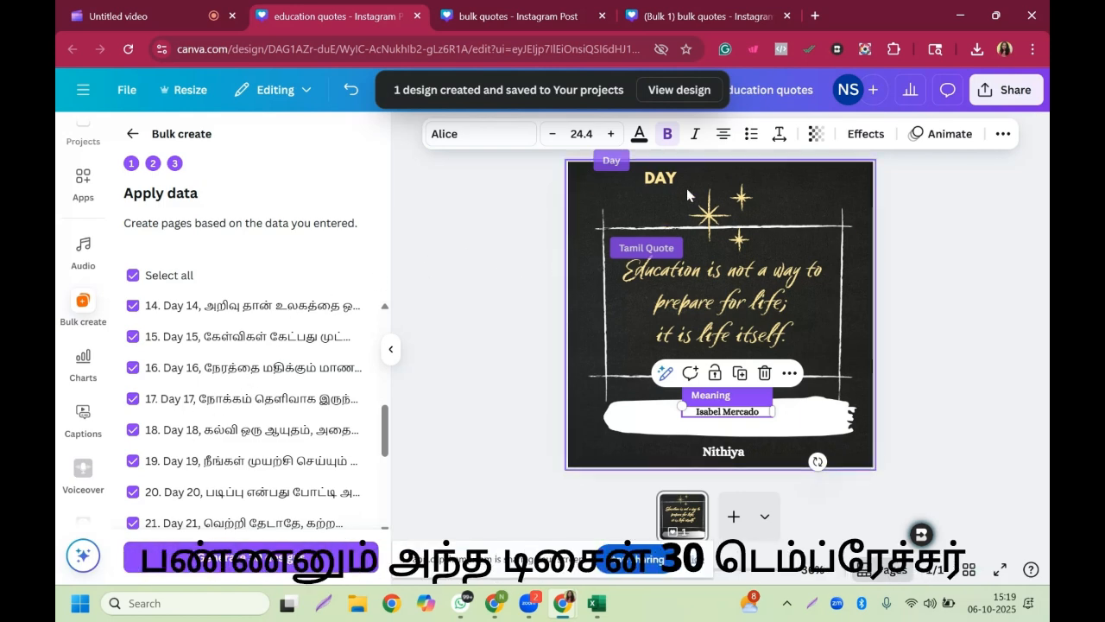
pyautogui.click(673, 93)
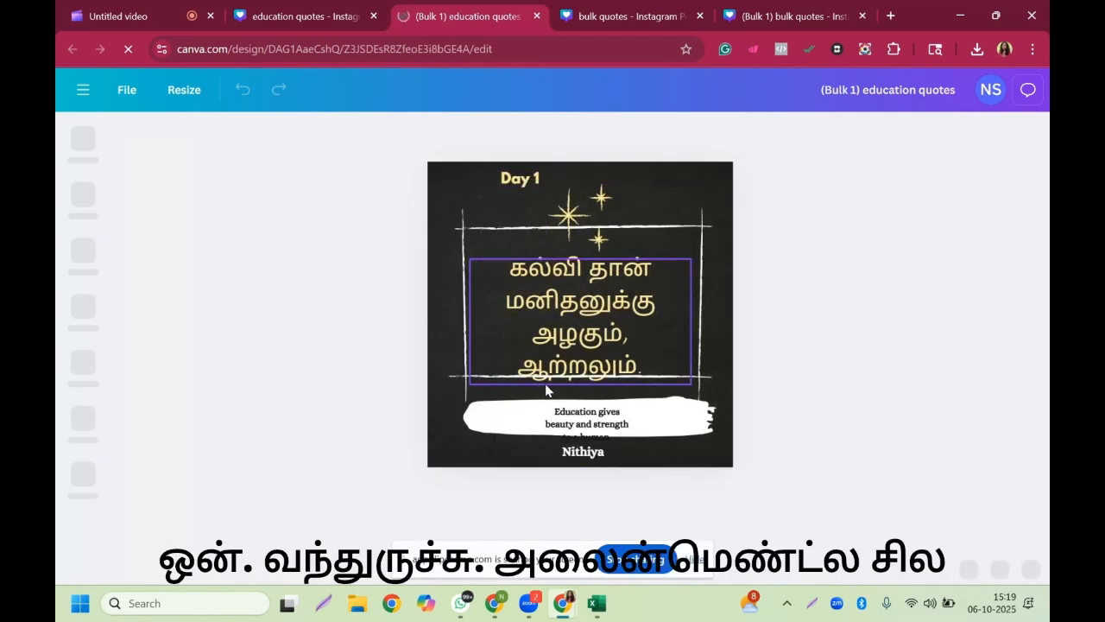
# Step: Move the Tamil quote on the Day 1 page up into the chalk frame and reduce its font size to 59.5
pyautogui.click(581, 324)
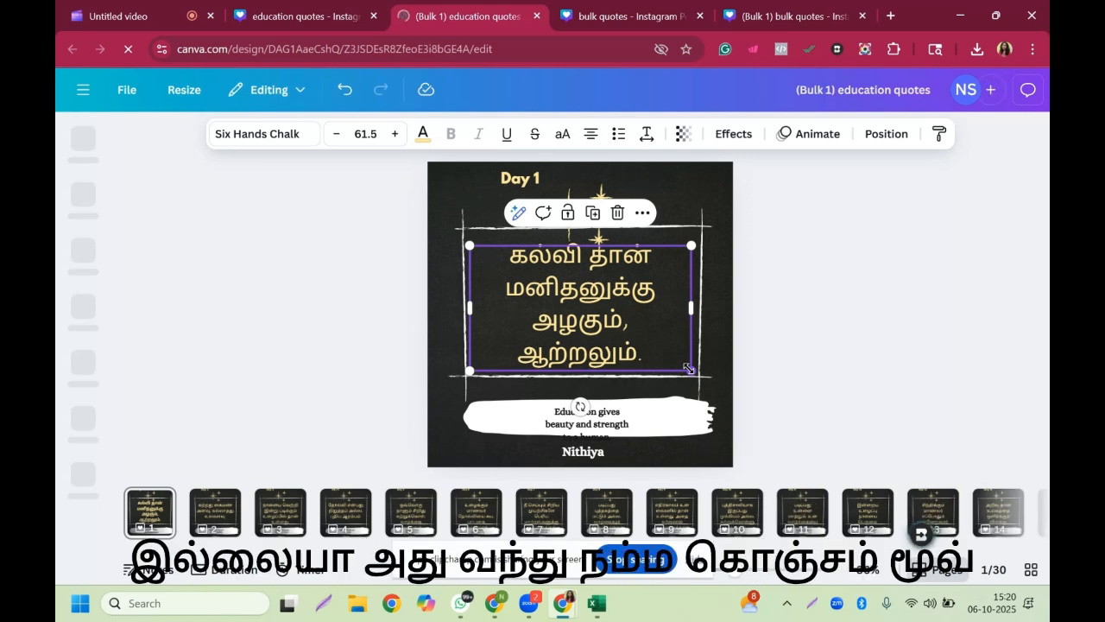
pyautogui.doubleClick(576, 325)
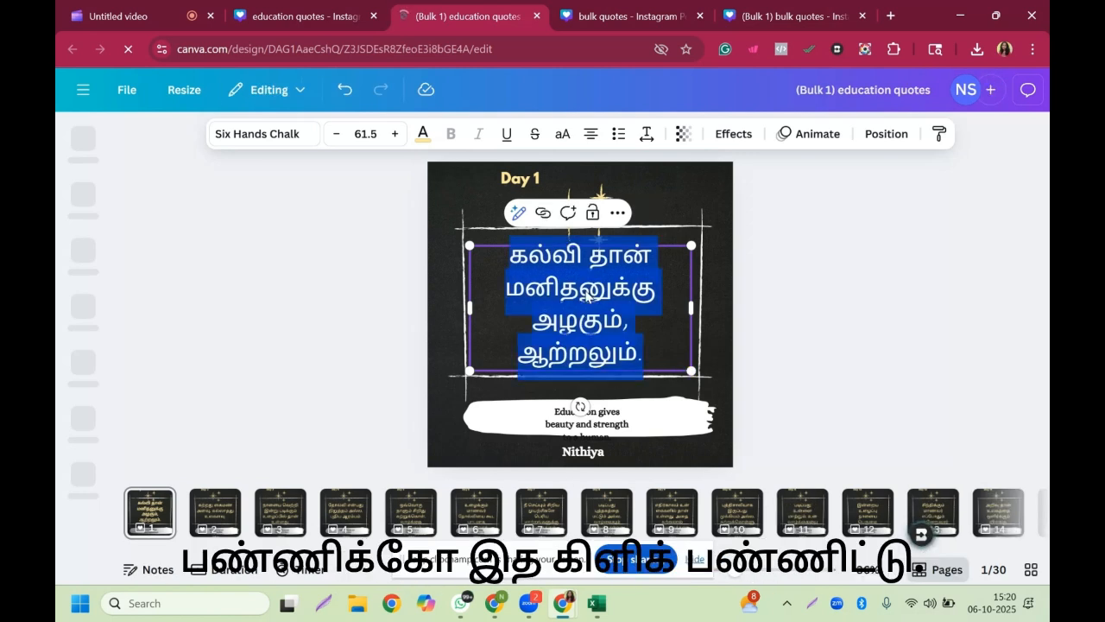
pyautogui.click(447, 293)
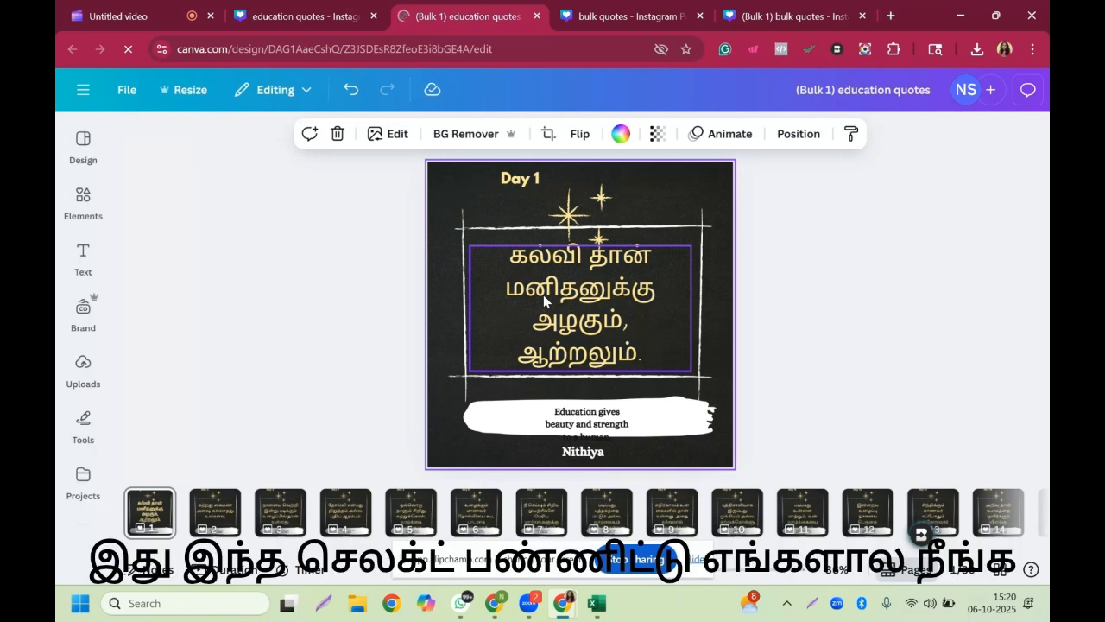
pyautogui.press('Tab')
pyautogui.press('Tab')
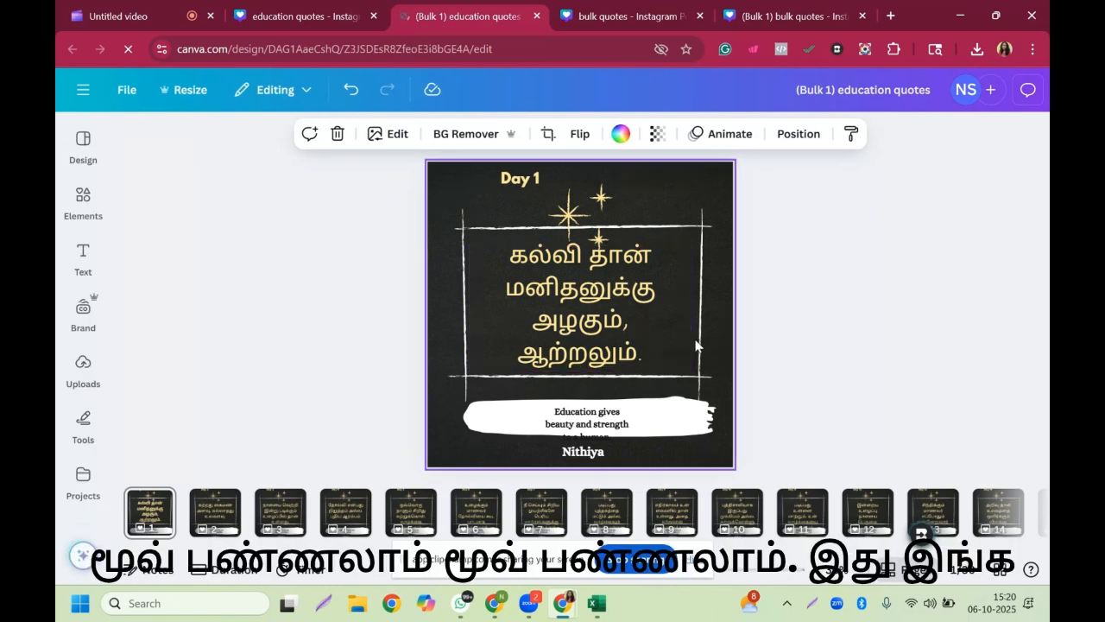
pyautogui.click(516, 324)
pyautogui.moveTo(516, 324)
pyautogui.mouseDown()
pyautogui.moveTo(504, 347)
pyautogui.moveTo(530, 315)
pyautogui.mouseUp()
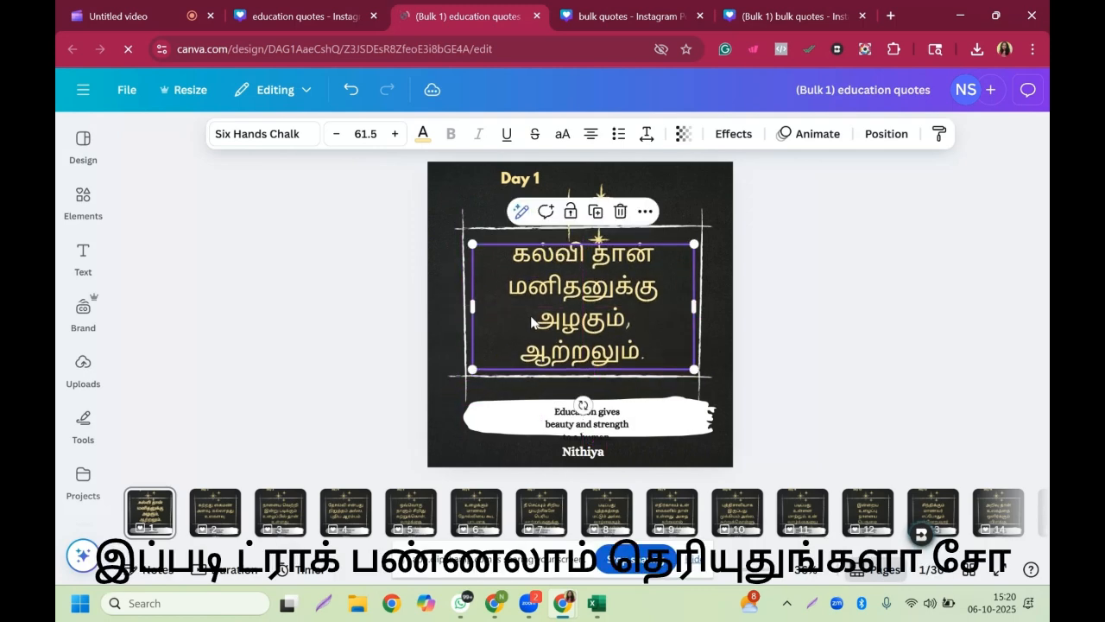
pyautogui.click(331, 135)
pyautogui.click(331, 135)
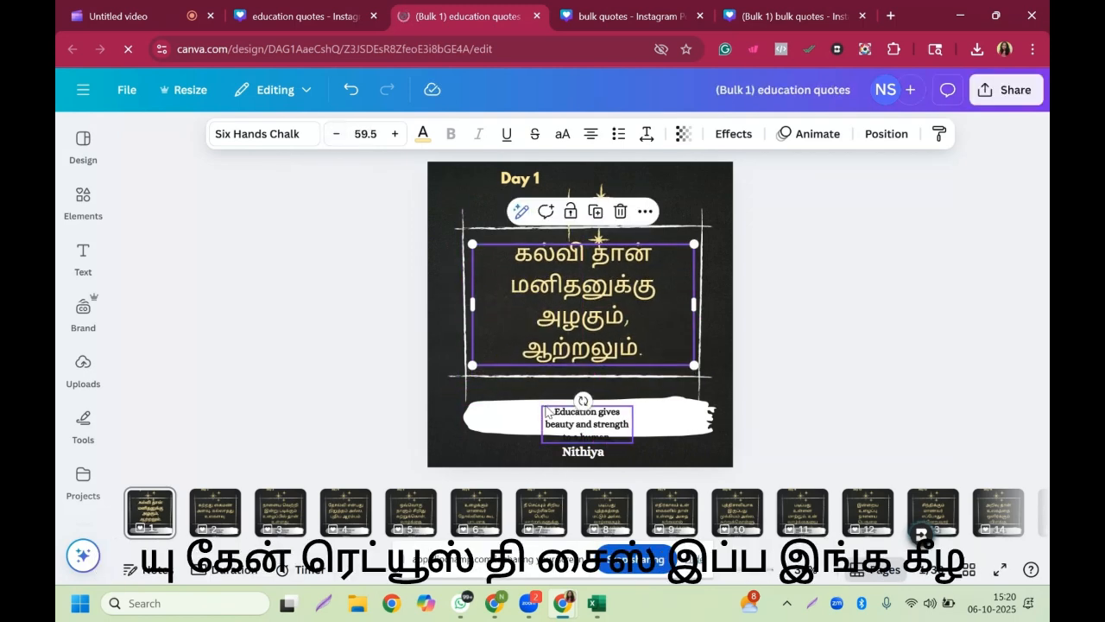
# Step: Widen the English meaning text box on the Day 1 page to fit one line and shift the white brush stroke behind it slightly
pyautogui.click(592, 421)
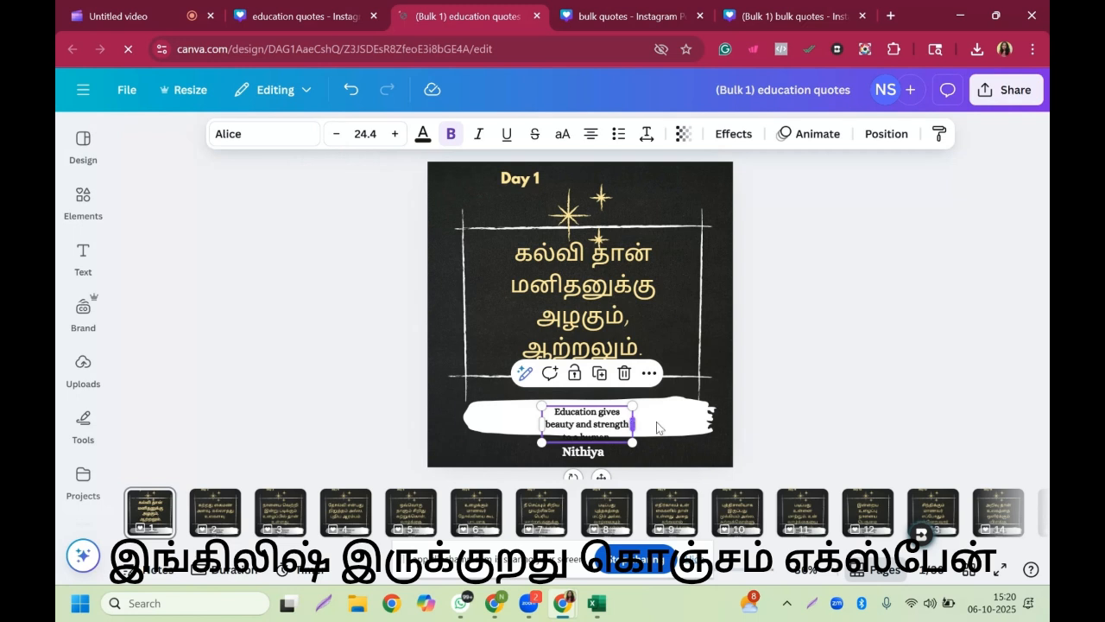
pyautogui.moveTo(634, 424)
pyautogui.mouseDown()
pyautogui.moveTo(741, 412)
pyautogui.moveTo(655, 417)
pyautogui.mouseUp()
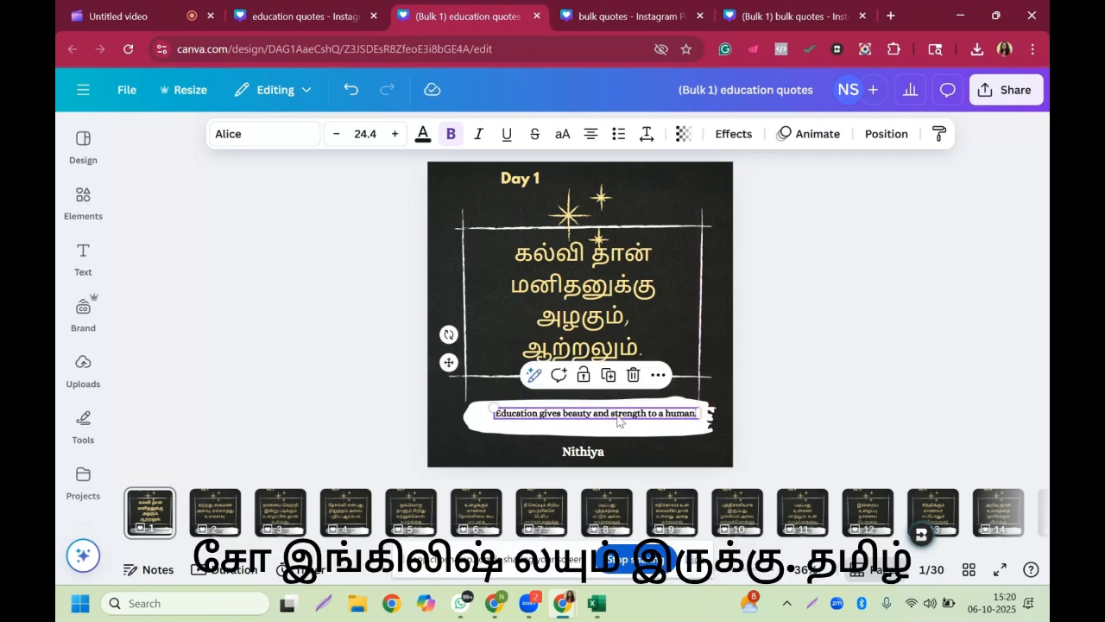
pyautogui.click(671, 434)
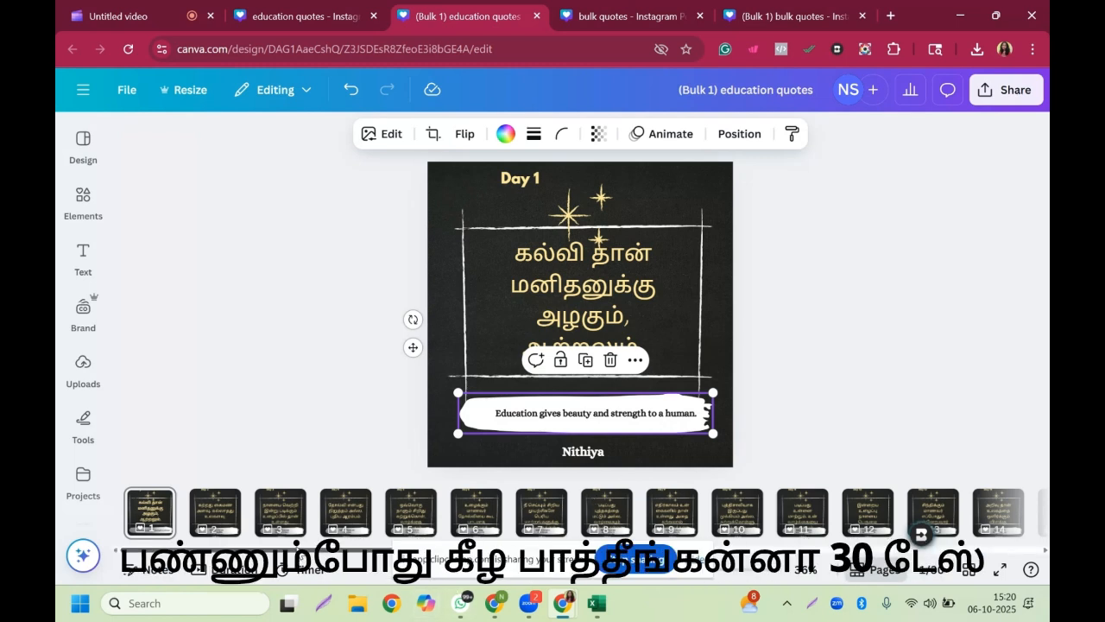
# Step: Look through the thumbnails of the generated pages up to page 30 and return to page 1
pyautogui.hscroll(10, 570, 513)
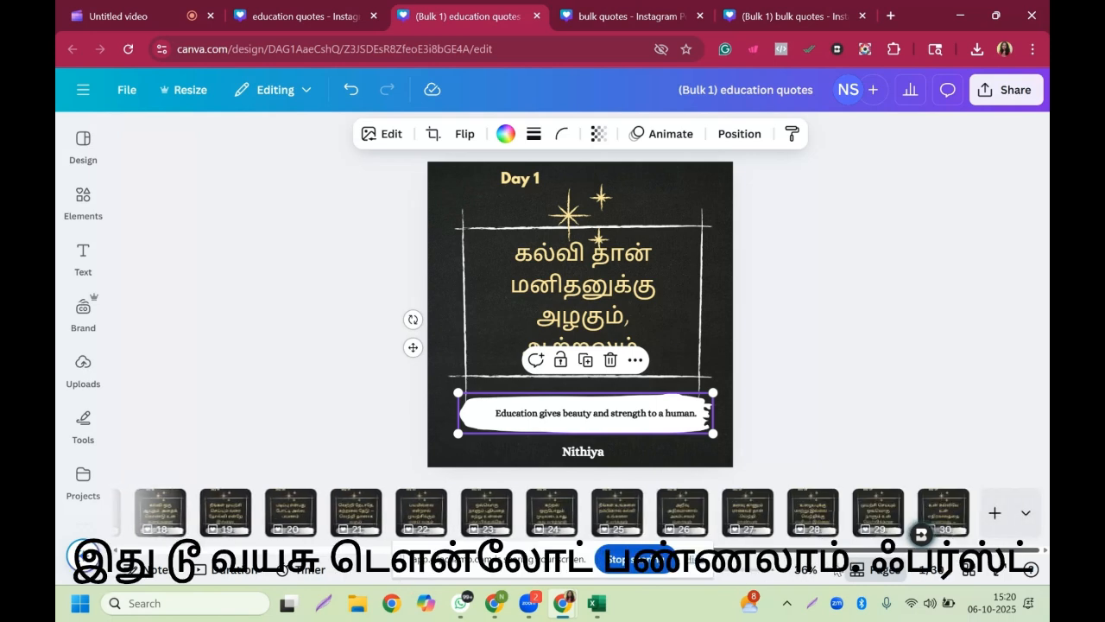
pyautogui.hscroll(-10, 296, 518)
pyautogui.click(154, 500)
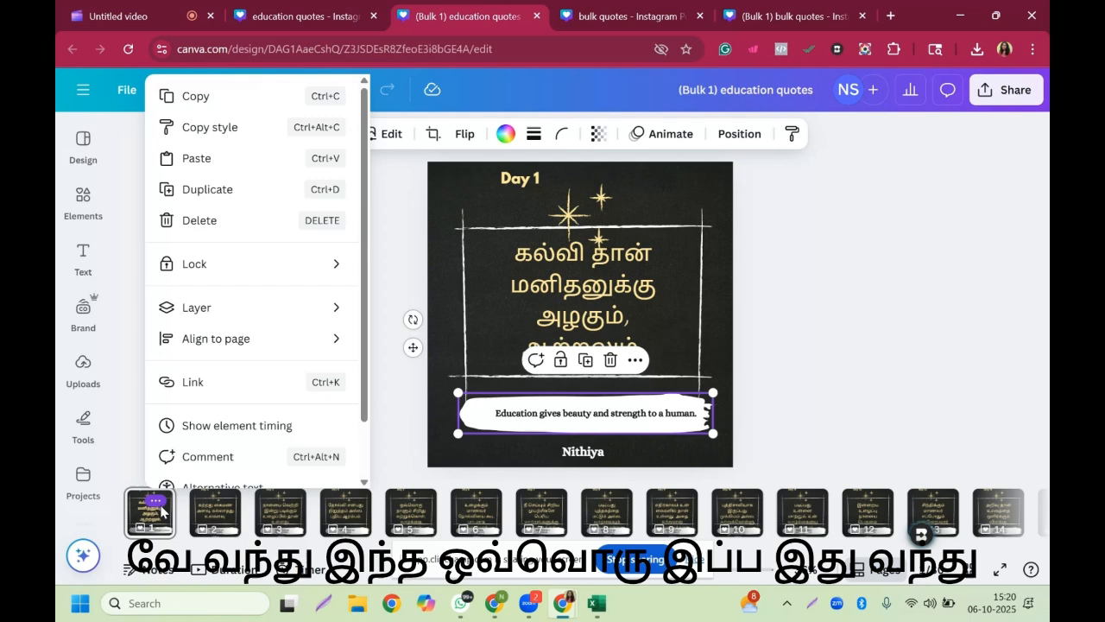
pyautogui.press('Escape')
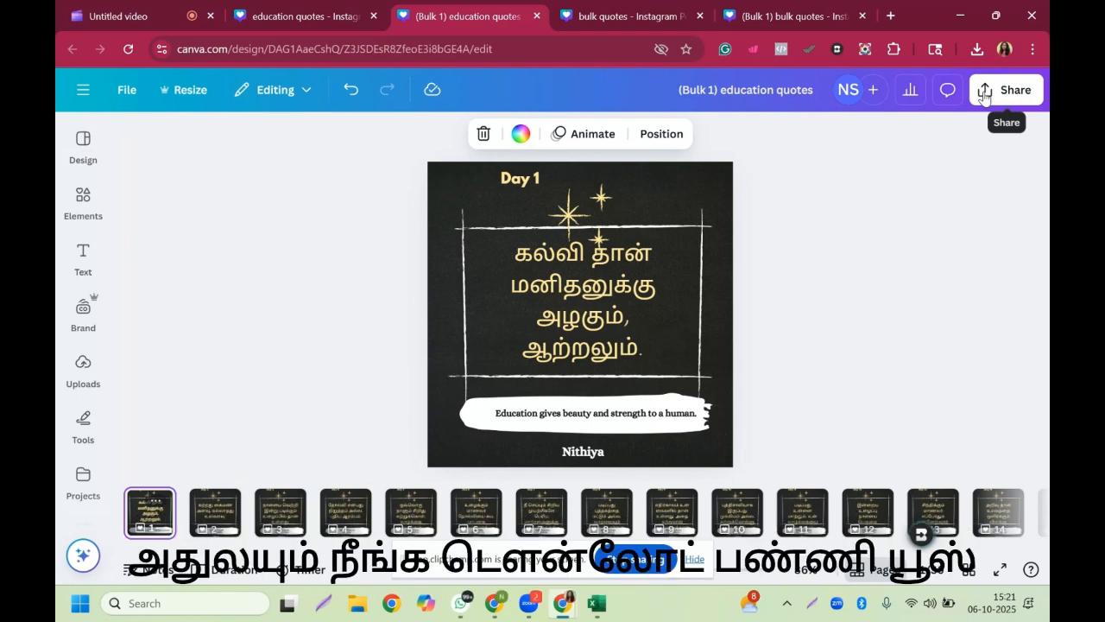
# Step: Open the download settings for the bulk design and set the file type to JPG
pyautogui.click(982, 94)
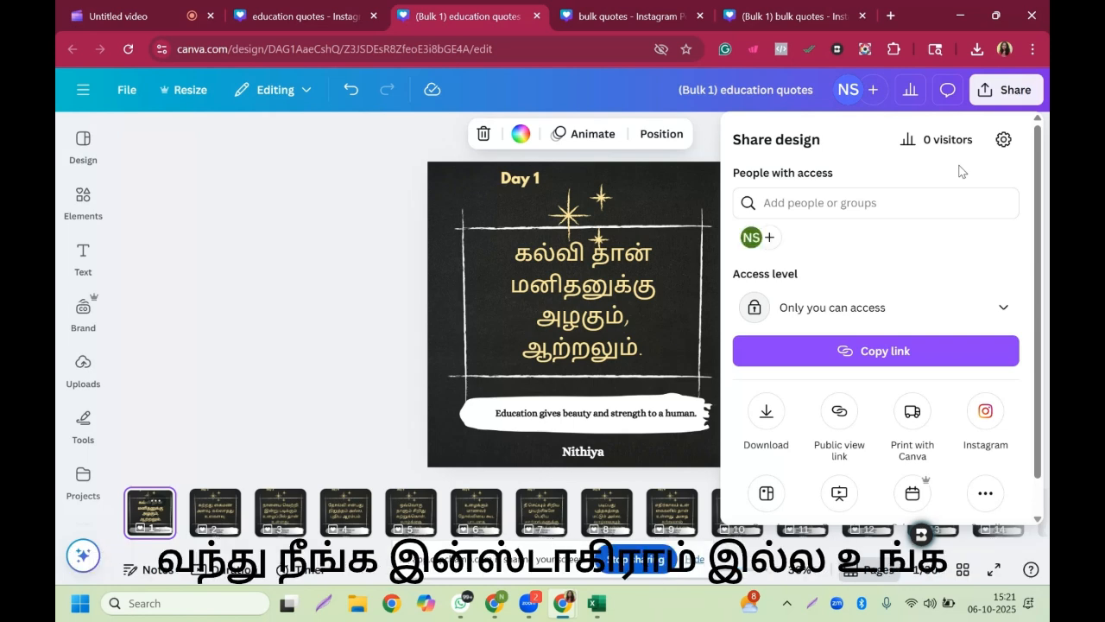
pyautogui.click(768, 414)
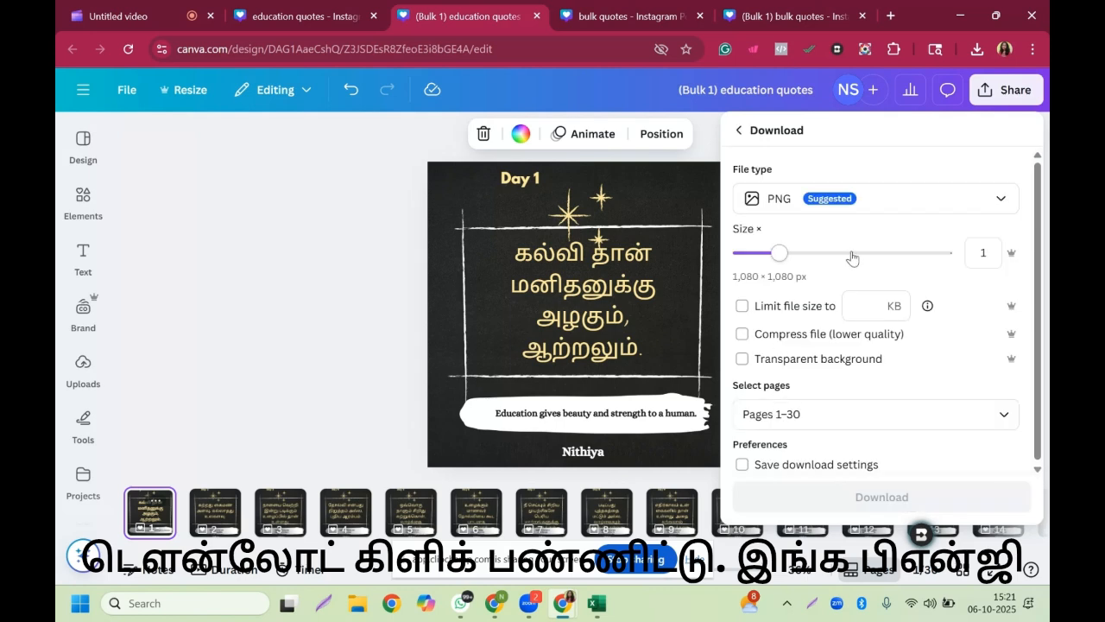
pyautogui.click(872, 204)
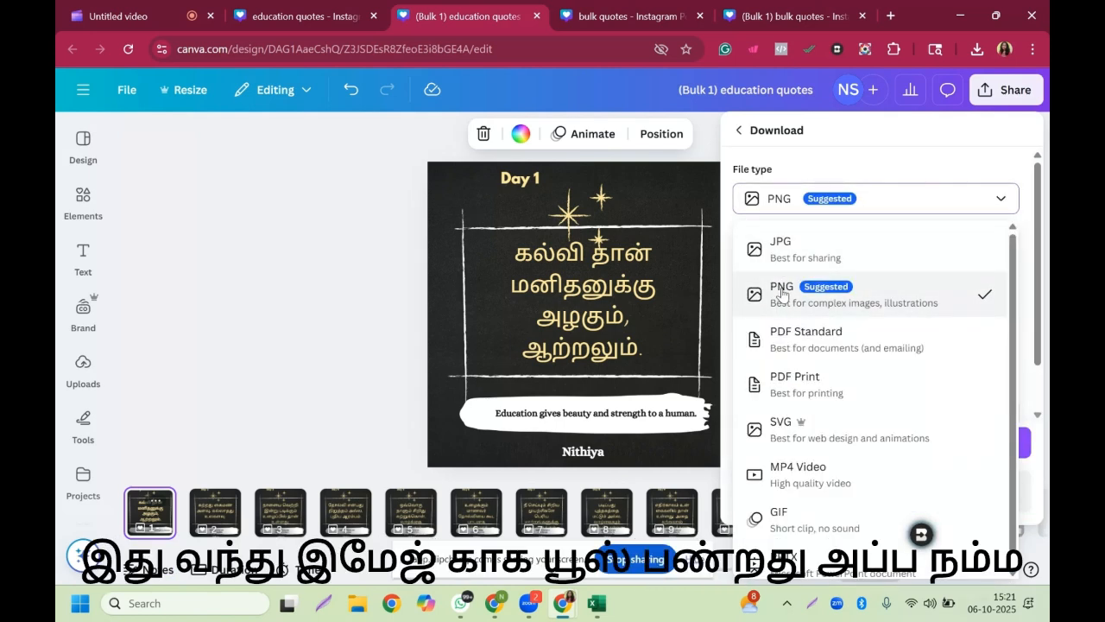
pyautogui.click(790, 248)
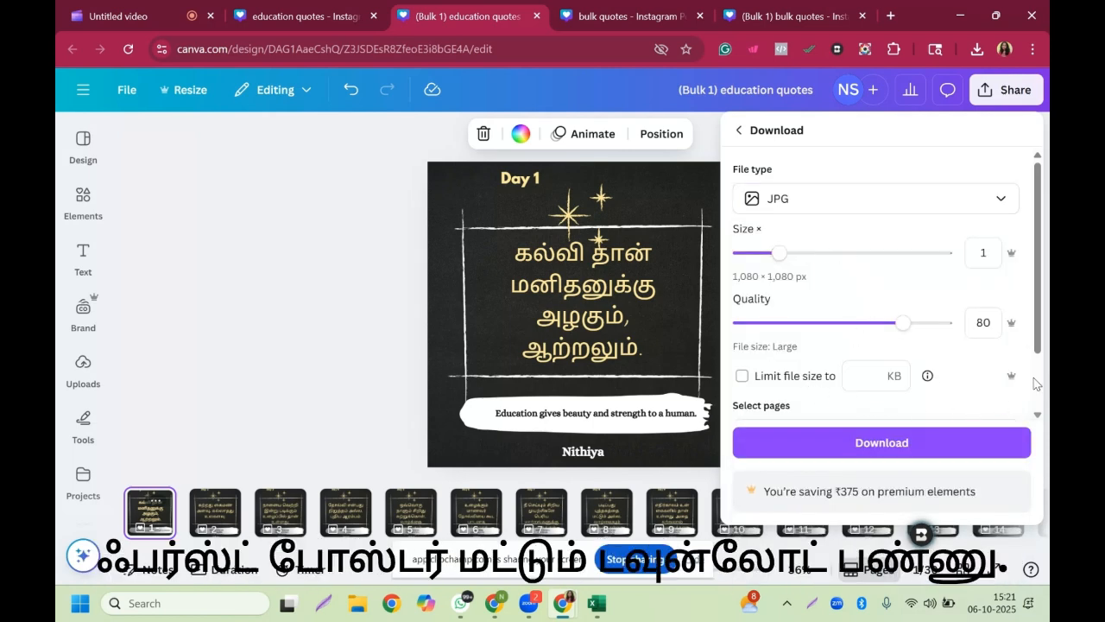
# Step: Limit the download to the current page (Page 1) and save it as "(Bulk 1) education quotes" in the youtube folder
pyautogui.scroll(-2, 872, 385)
pyautogui.click(863, 358)
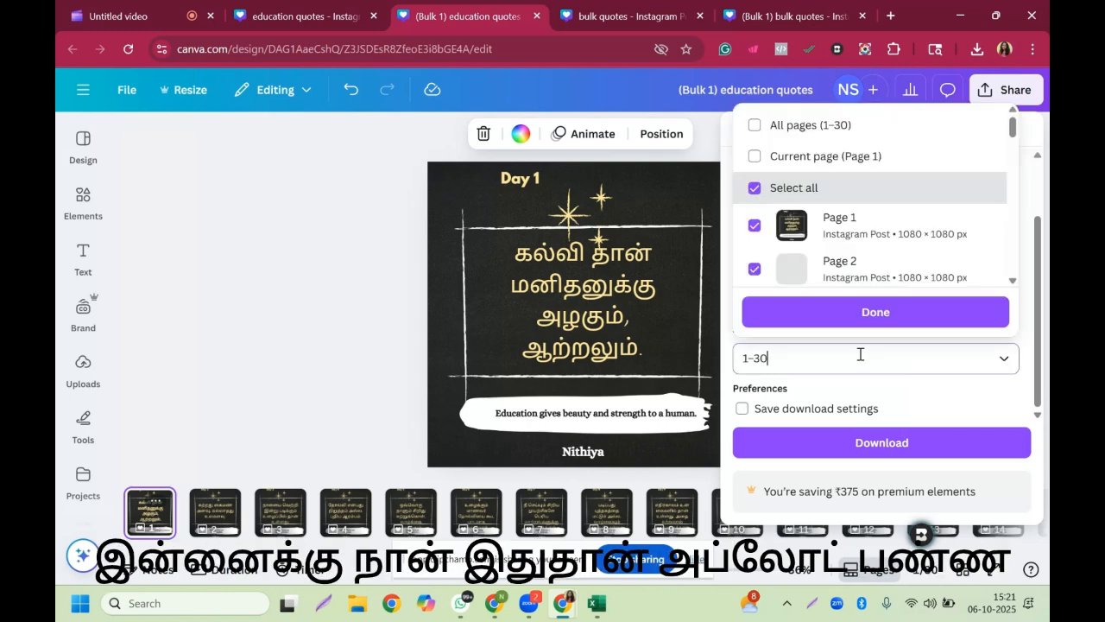
pyautogui.click(788, 154)
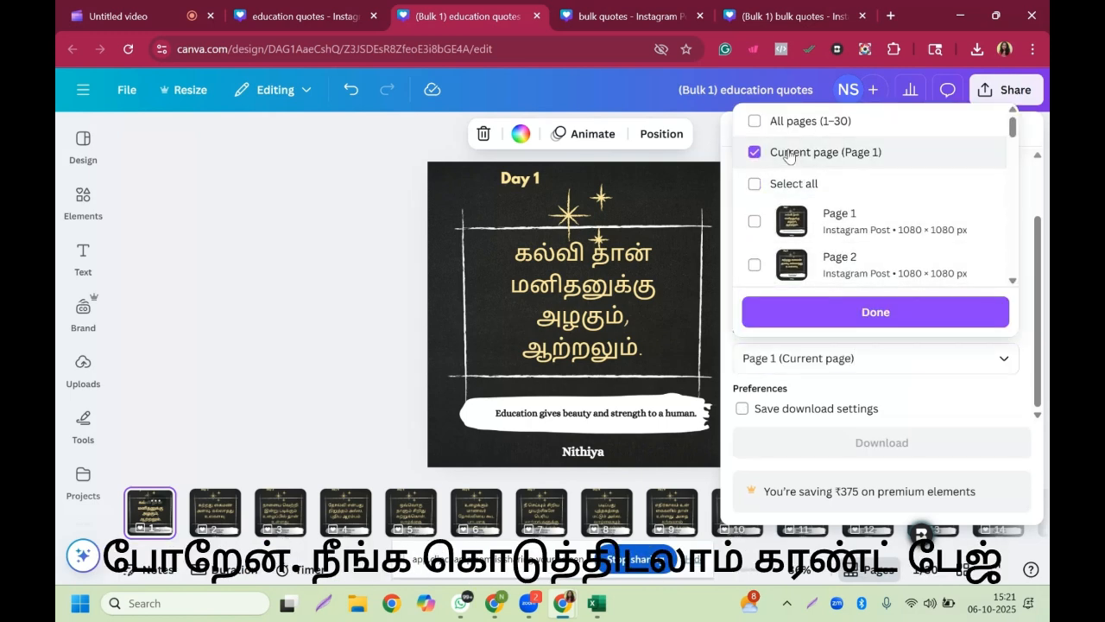
pyautogui.click(874, 312)
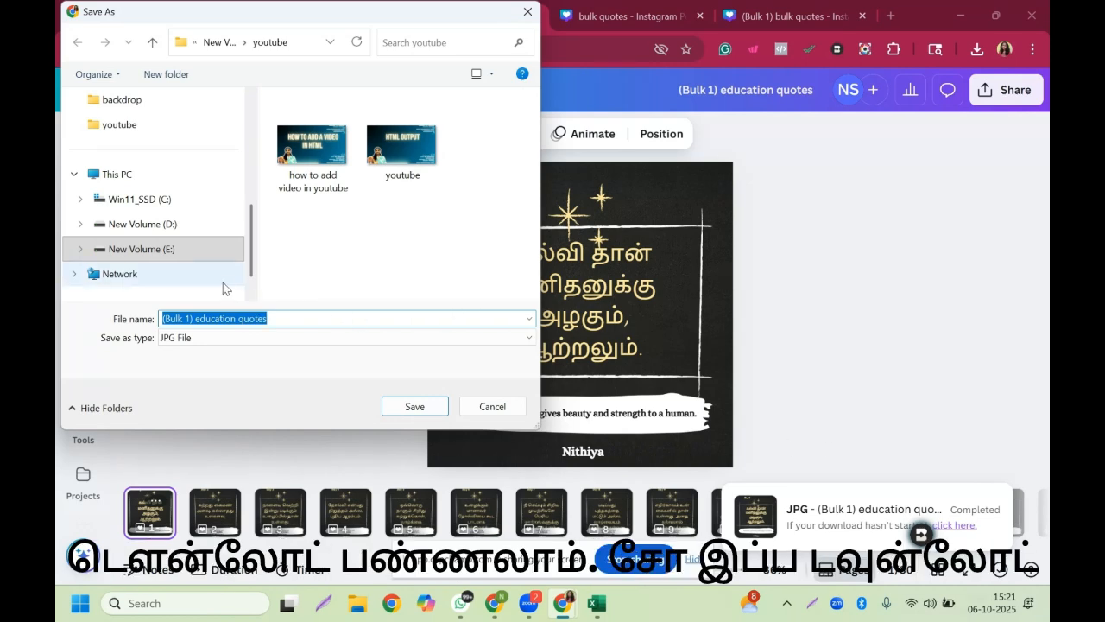
pyautogui.click(415, 407)
# Step: View the downloaded (Bulk 1) education quotes.jpg image and close the viewer
pyautogui.click(970, 44)
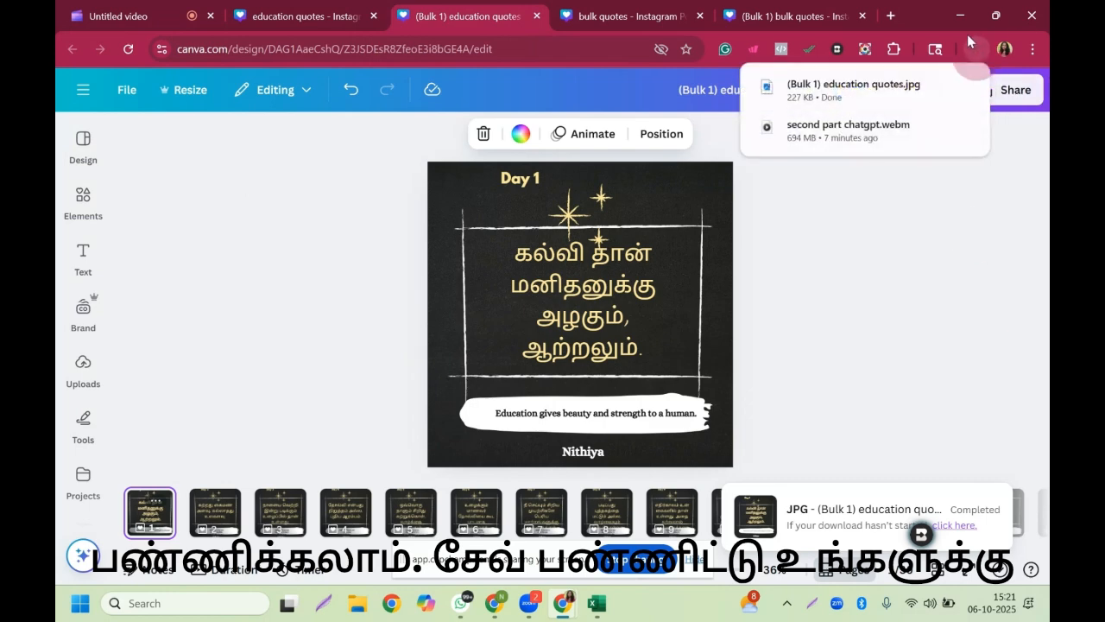
pyautogui.click(854, 86)
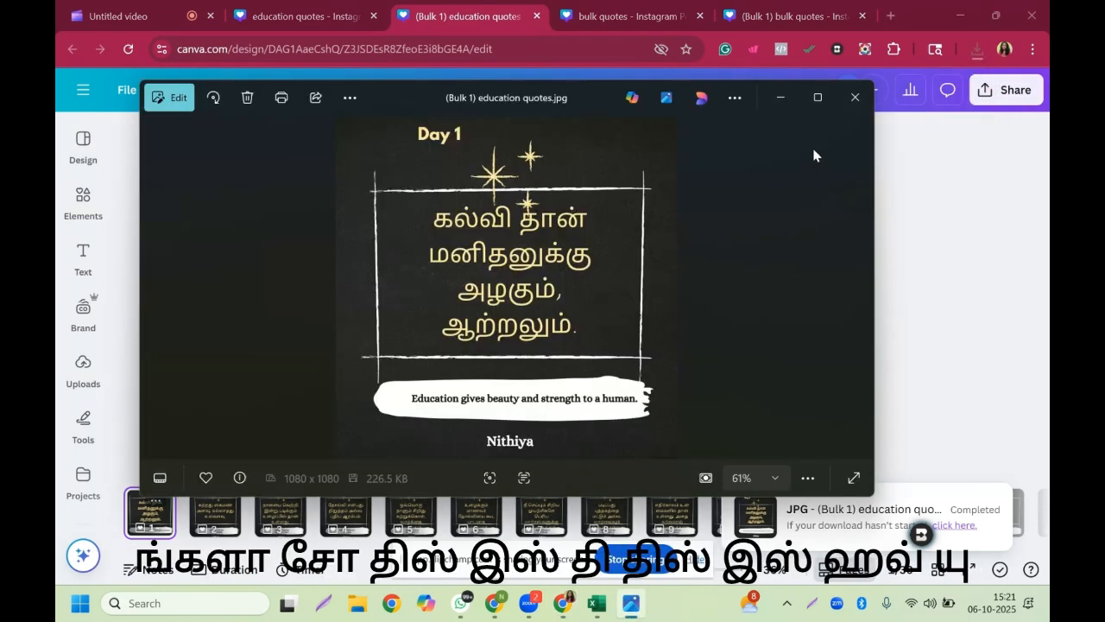
pyautogui.click(854, 98)
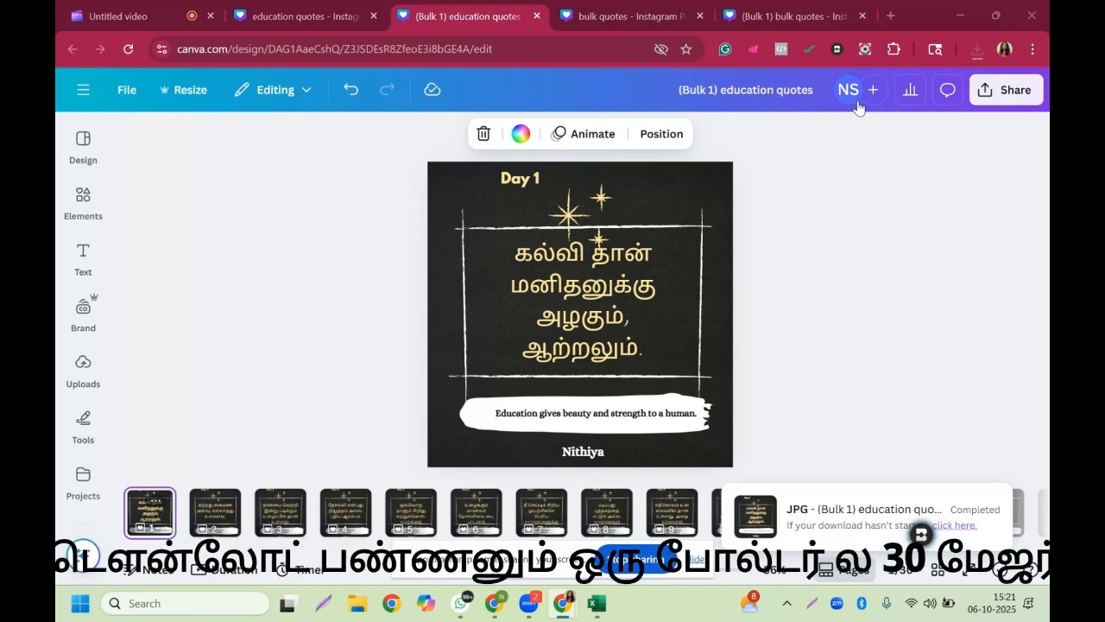
# Step: Download pages 1–30 as PNG and save them as the ZIP archive "(Bulk 1) education quotes" in the youtube folder
pyautogui.click(1006, 90)
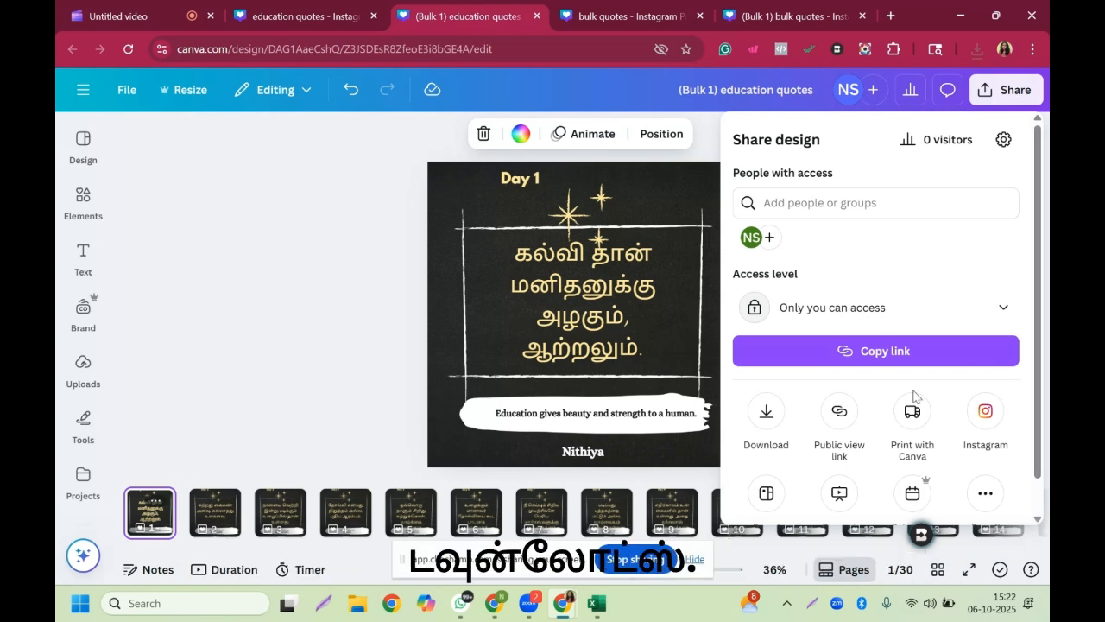
pyautogui.click(769, 423)
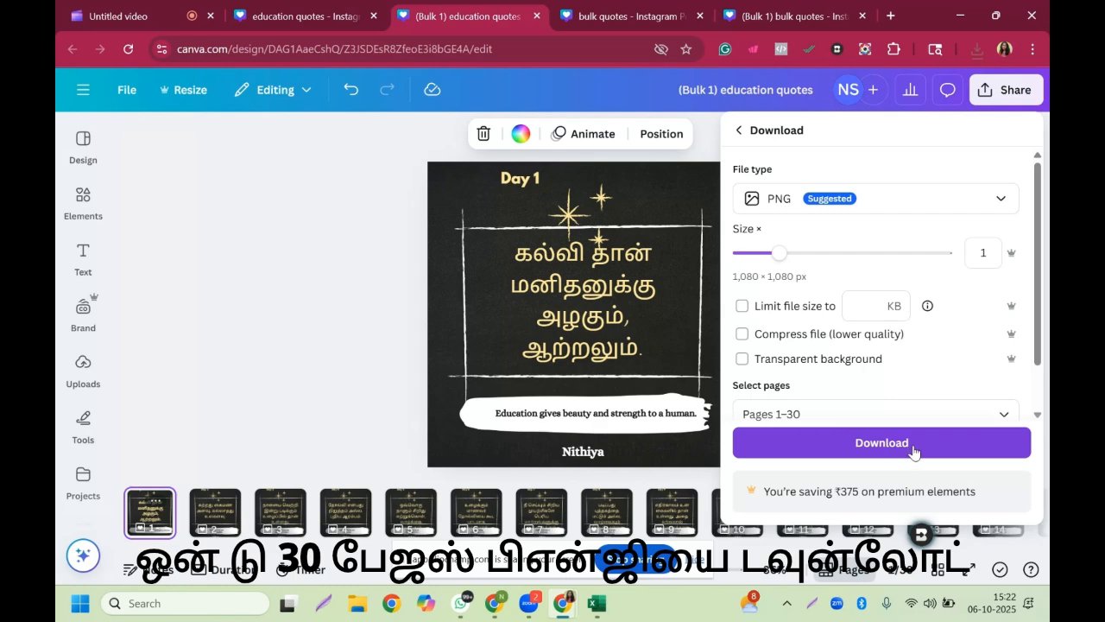
pyautogui.scroll(-2, 993, 345)
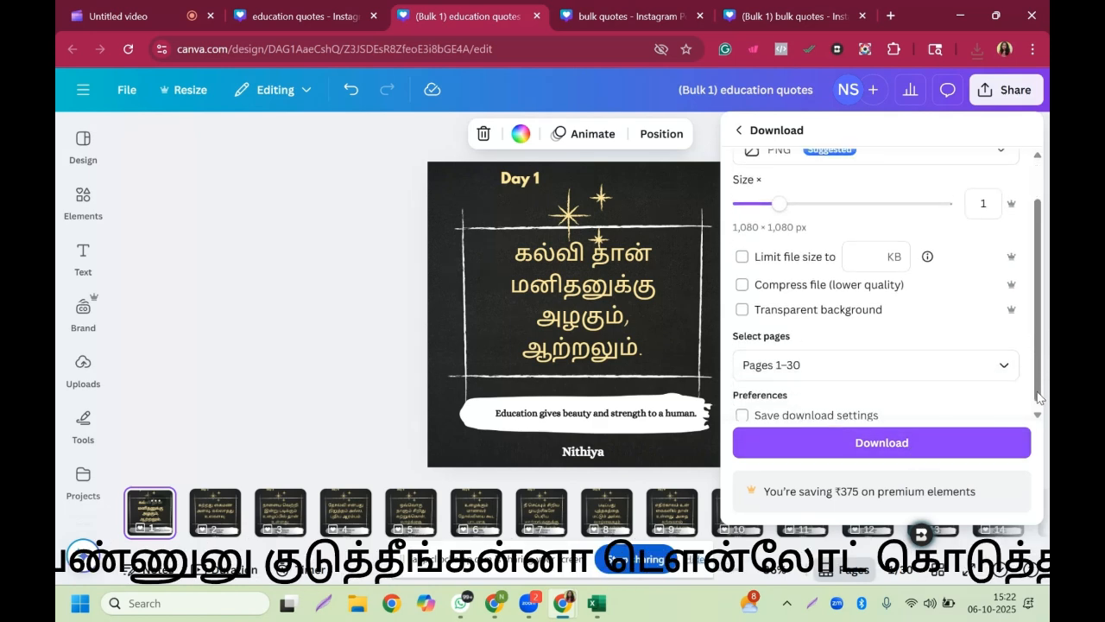
pyautogui.click(881, 441)
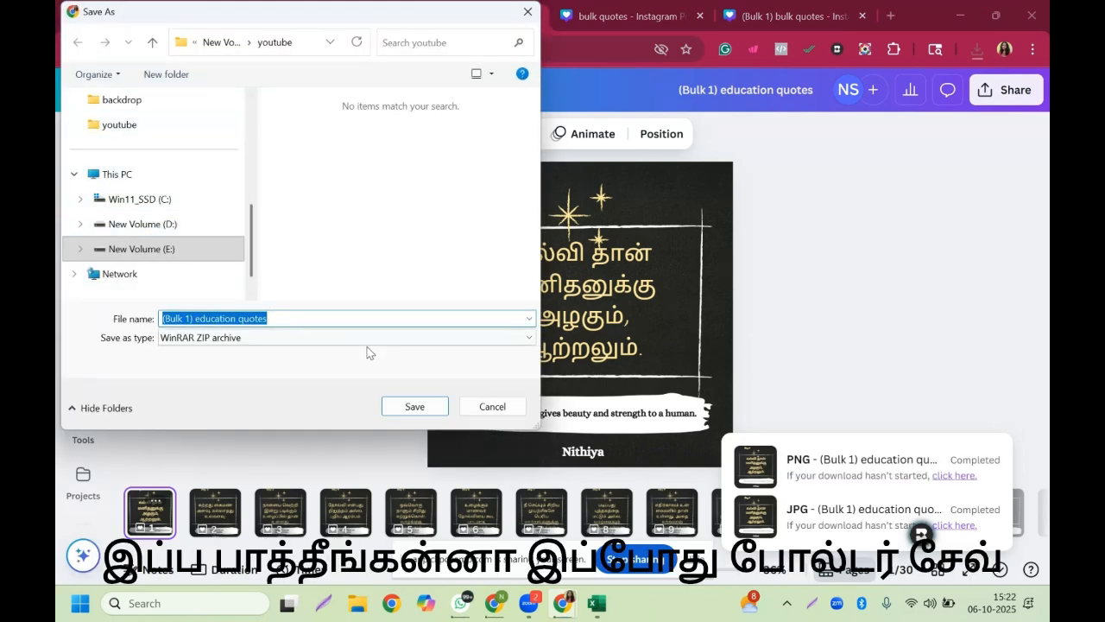
pyautogui.click(414, 406)
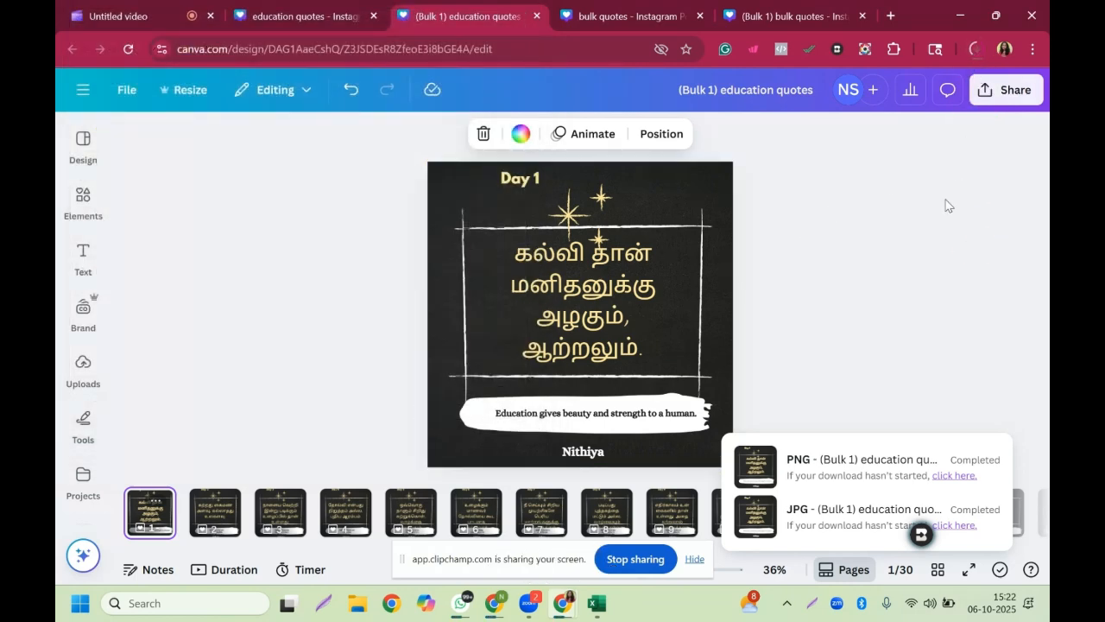
# Step: Open the downloaded (Bulk 1) education quotes archive and select all its PNG files to check the full list
pyautogui.click(976, 49)
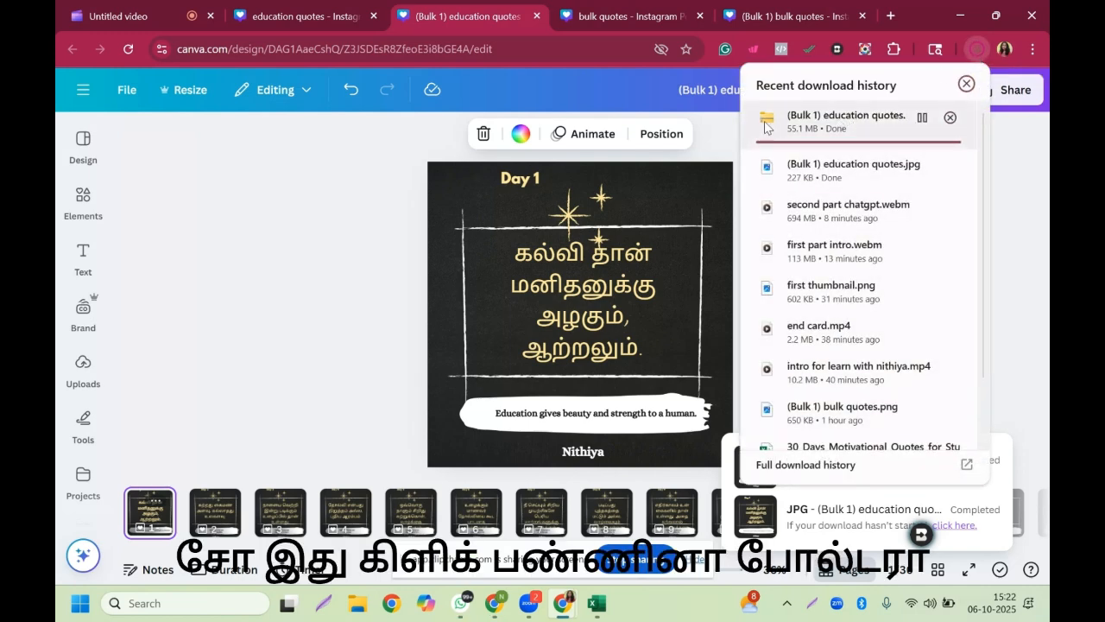
pyautogui.click(809, 125)
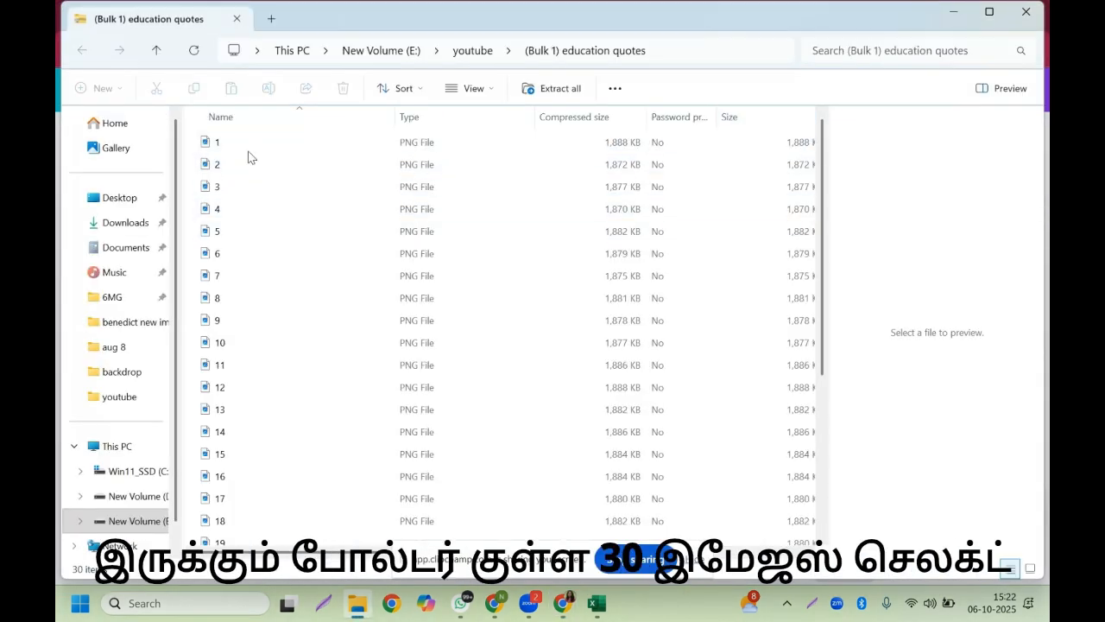
pyautogui.click(216, 141)
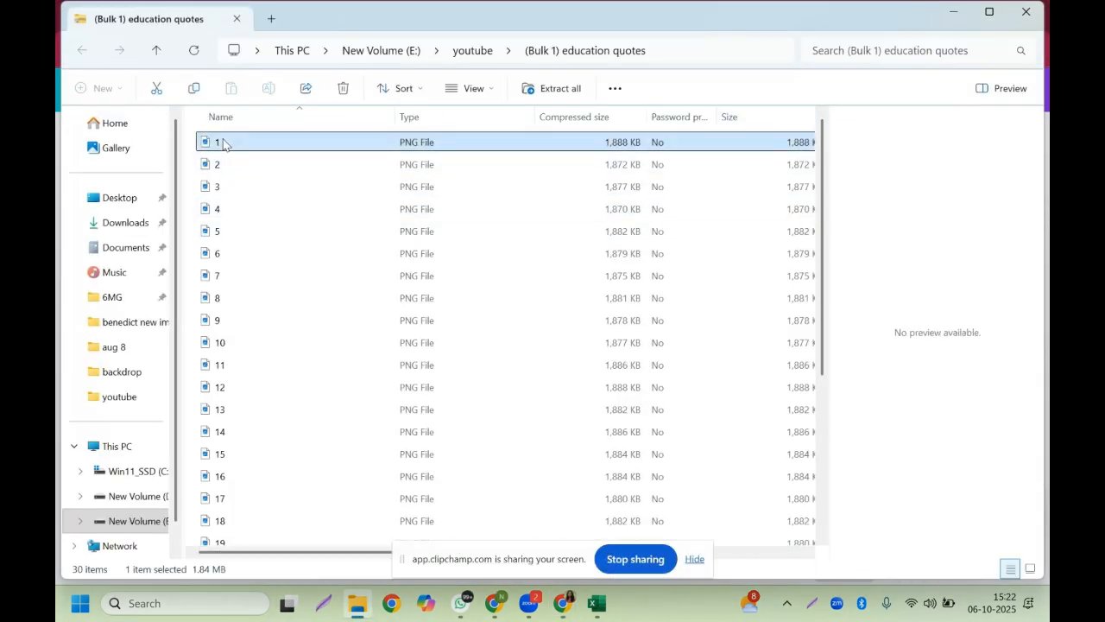
pyautogui.hotkey('ctrl', 'a')
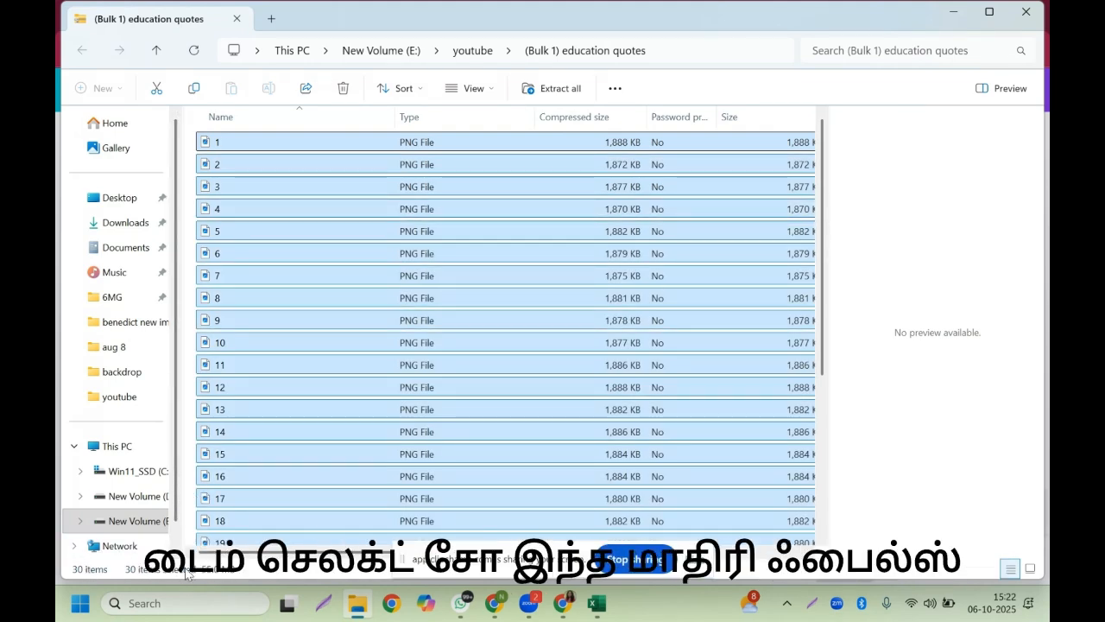
pyautogui.scroll(-4, 829, 238)
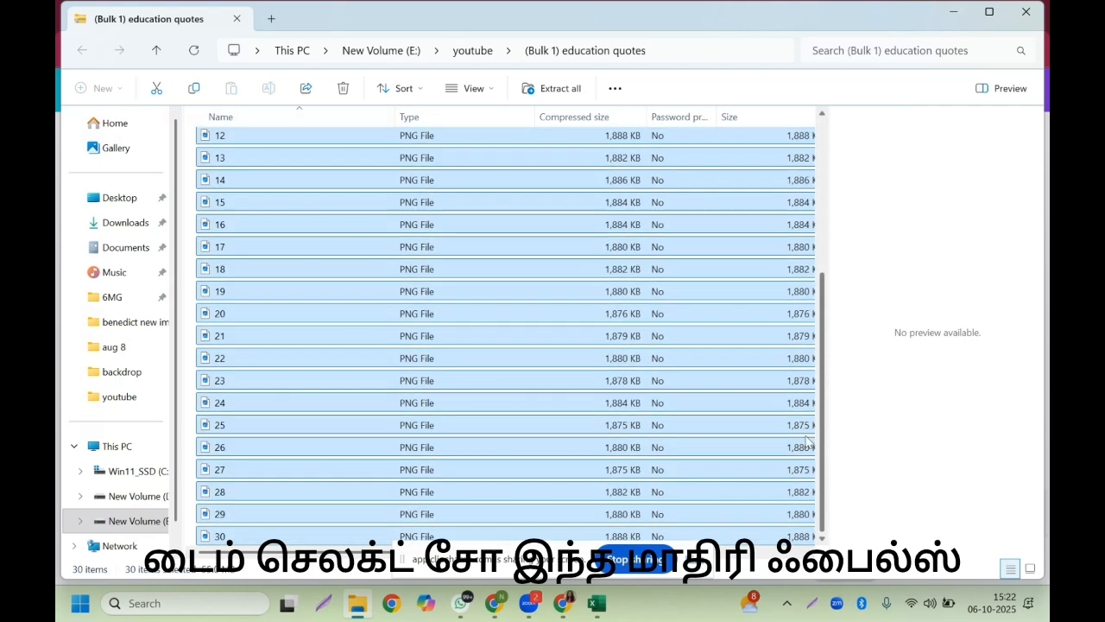
pyautogui.scroll(4, 803, 185)
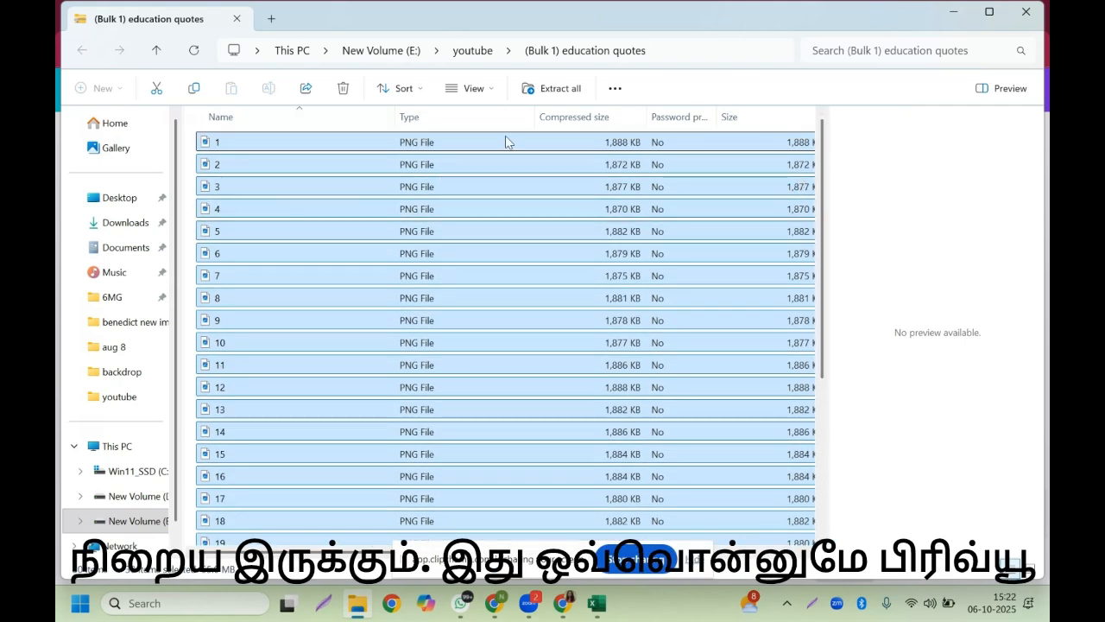
# Step: Change the archive's file display to large icons and then to extra large icons
pyautogui.click(474, 88)
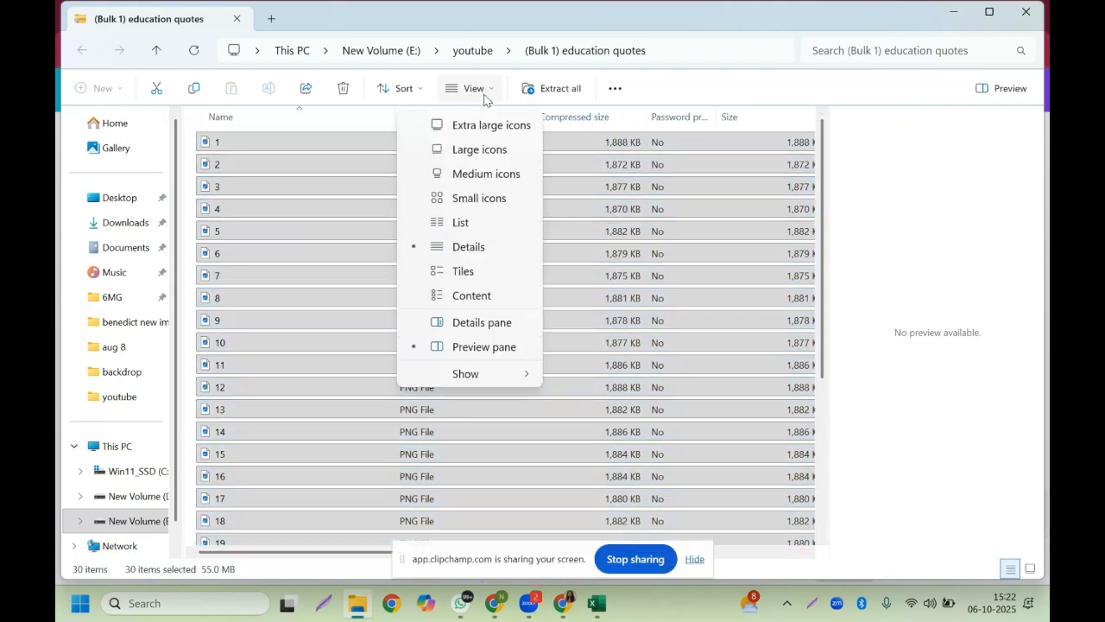
pyautogui.click(481, 152)
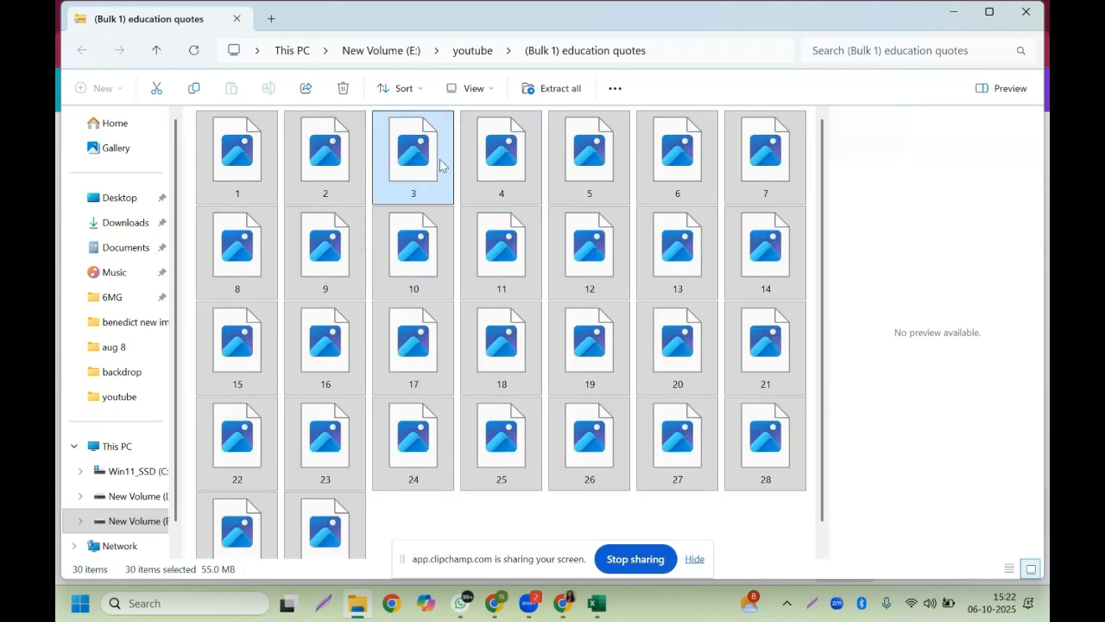
pyautogui.click(494, 90)
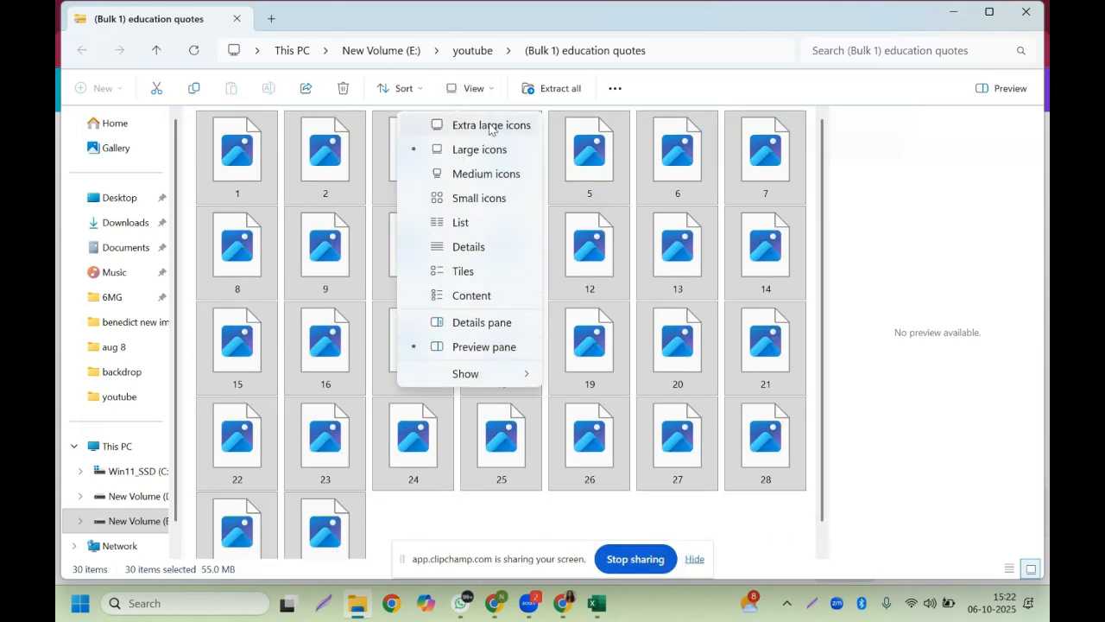
pyautogui.click(489, 127)
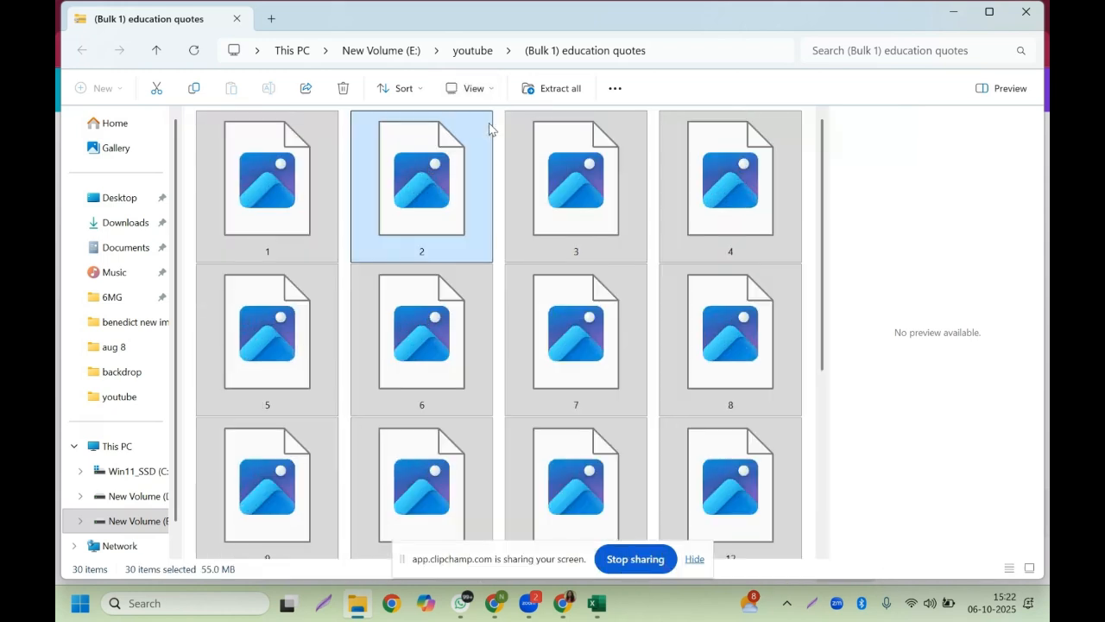
# Step: View the images 1.png and 2.png from the archive one after the other, closing the viewer each time
pyautogui.doubleClick(248, 181)
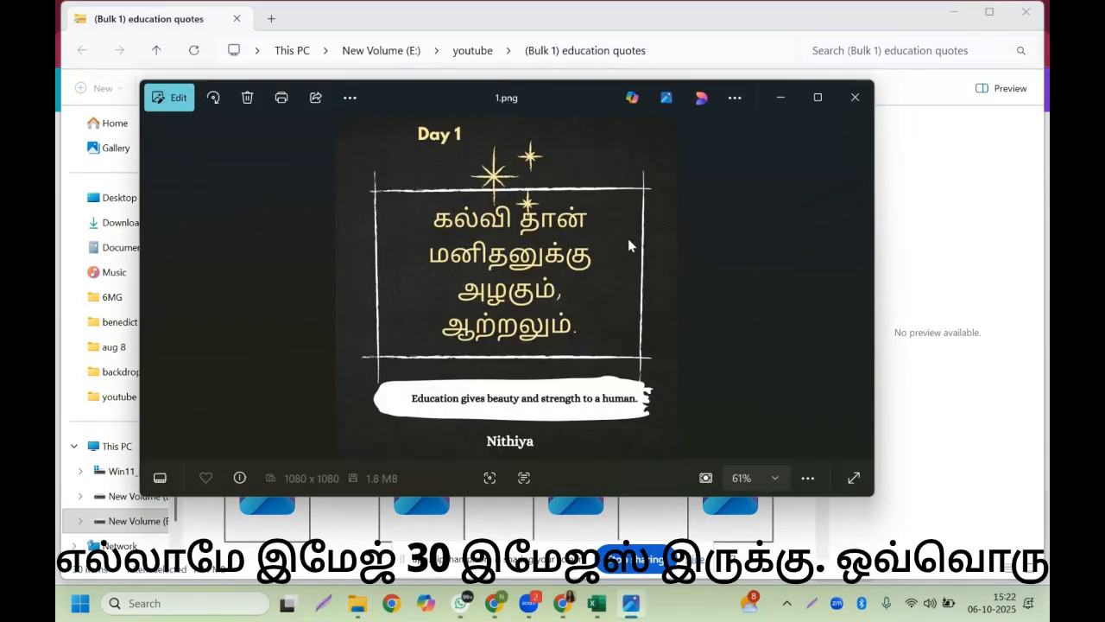
pyautogui.click(855, 102)
pyautogui.doubleClick(403, 178)
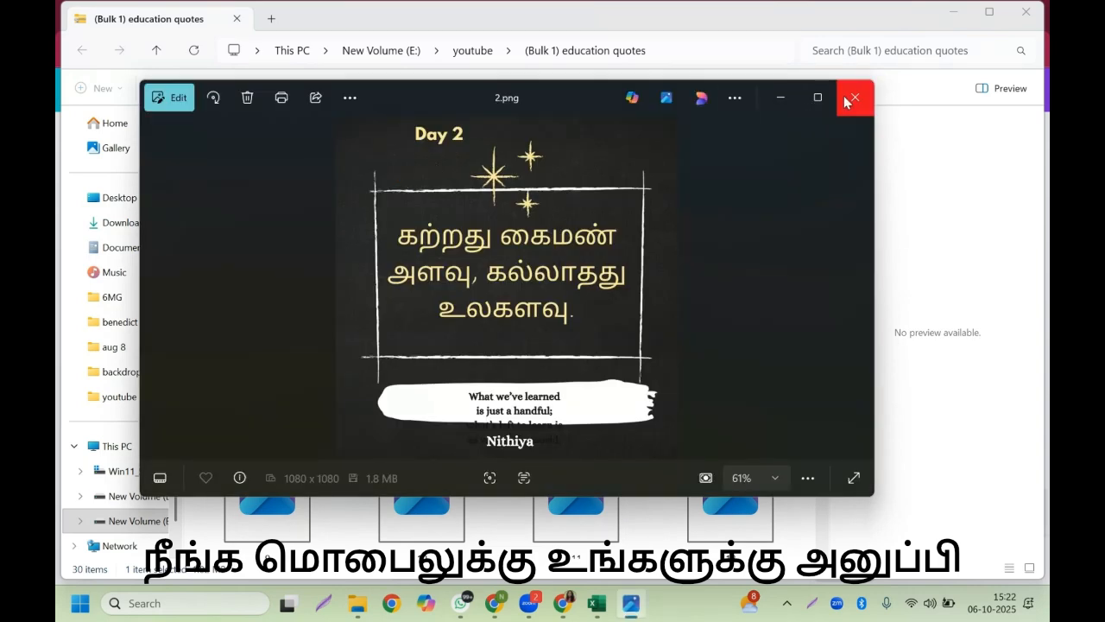
pyautogui.click(848, 99)
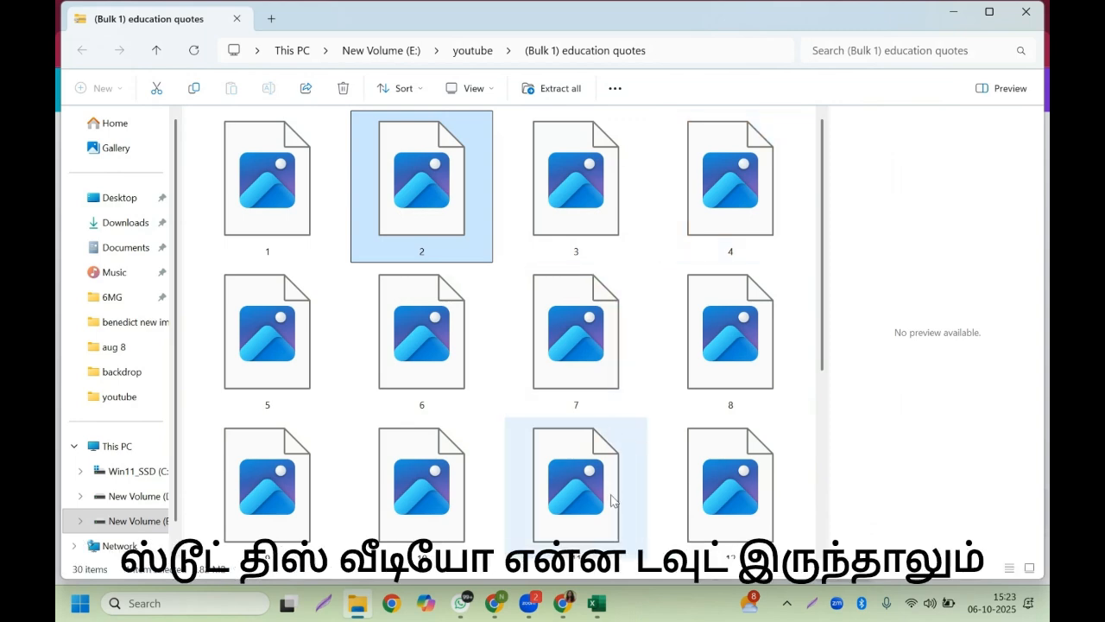
# Step: Return to the (Bulk 1) education quotes design in Chrome and switch to the Untitled video page in Clipchamp
pyautogui.moveTo(562, 602)
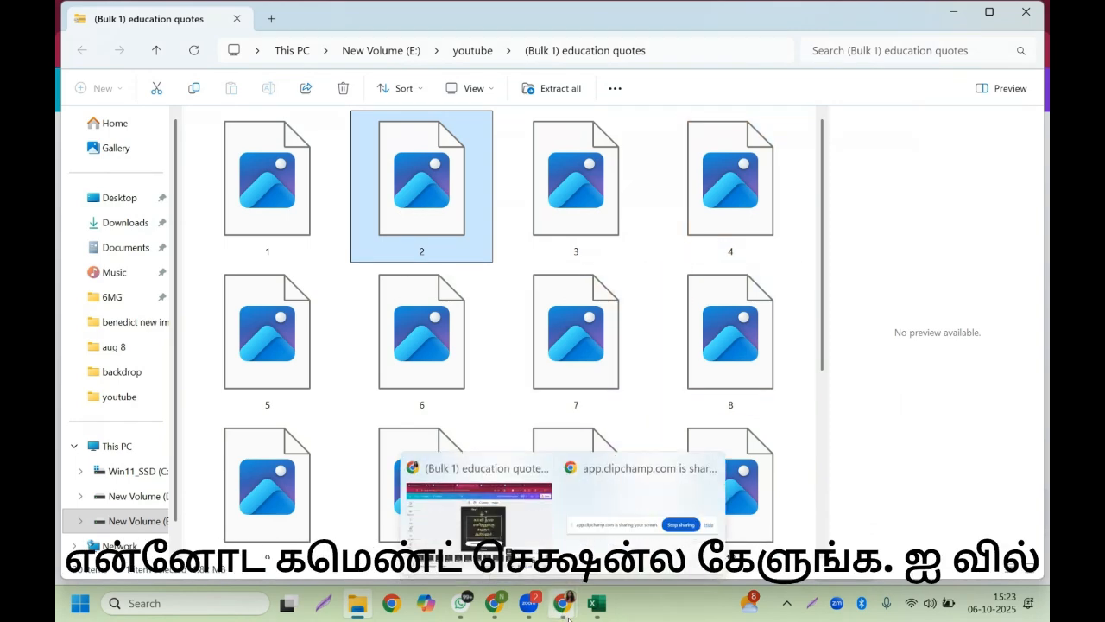
pyautogui.click(530, 515)
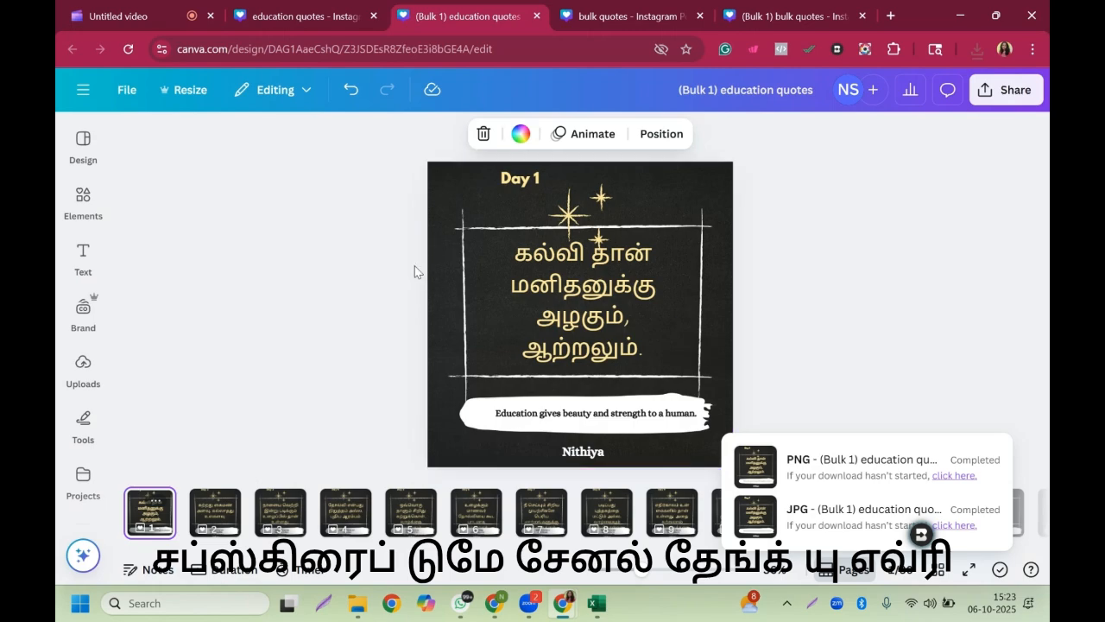
pyautogui.click(188, 22)
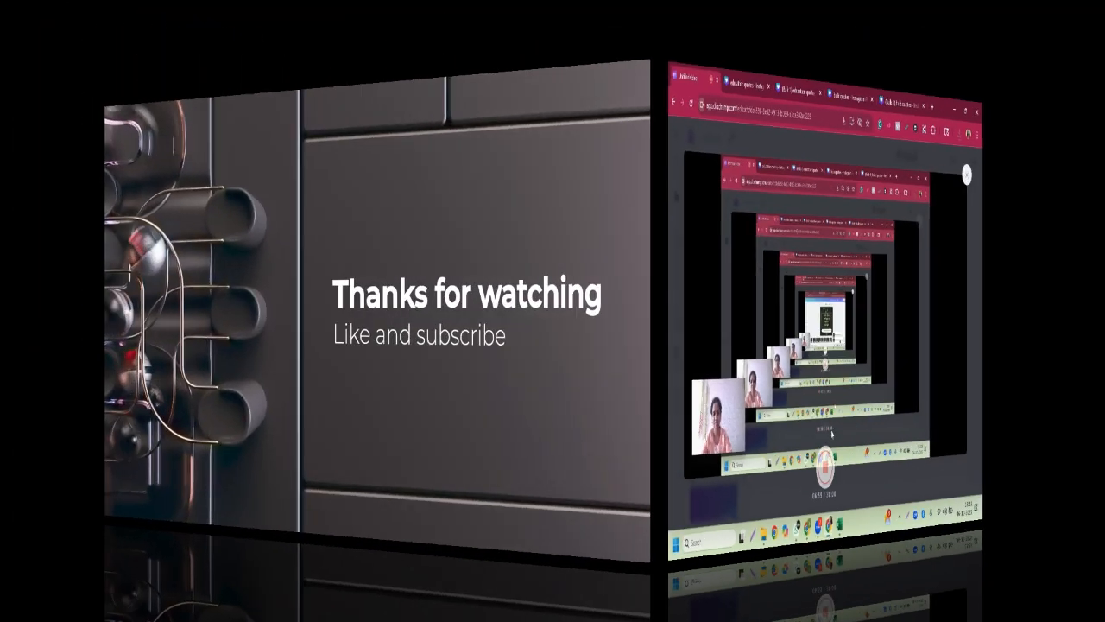